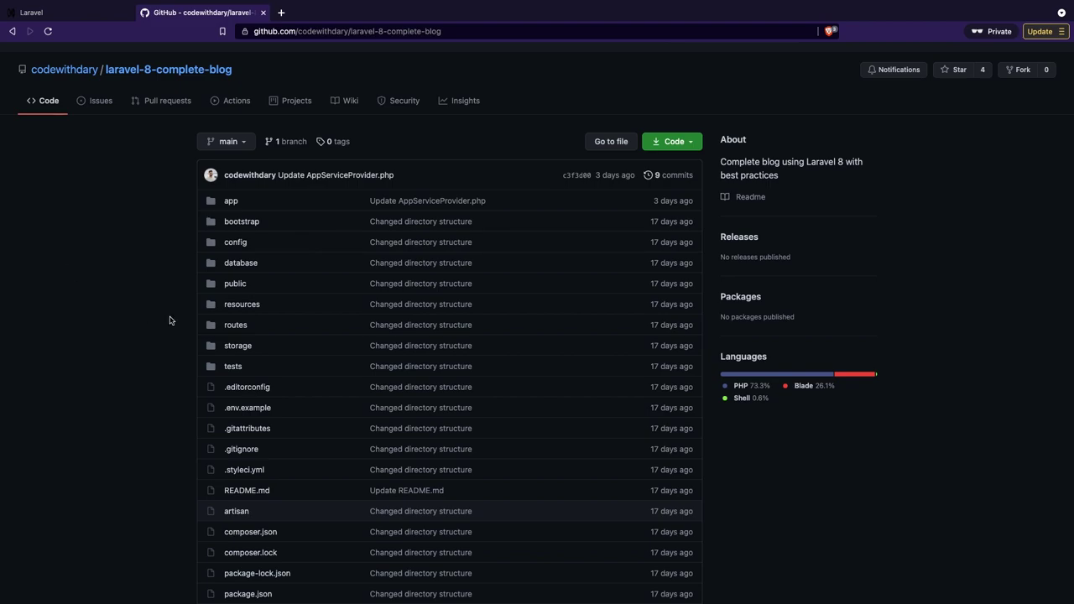
Step: Scroll the laravel-8-complete-blog README to its Requirements, Usage and Before starting sections
scroll(169, 320, down, 6)
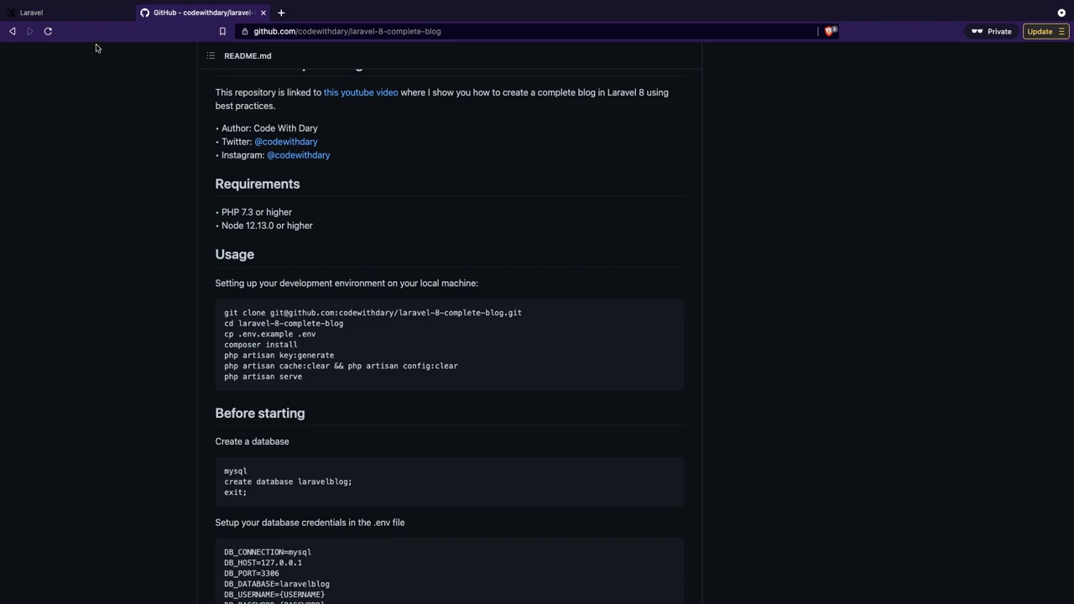
Step: Switch to the local Laravel blog and open its Register page at 127.0.0.1:8000/register
click(77, 14)
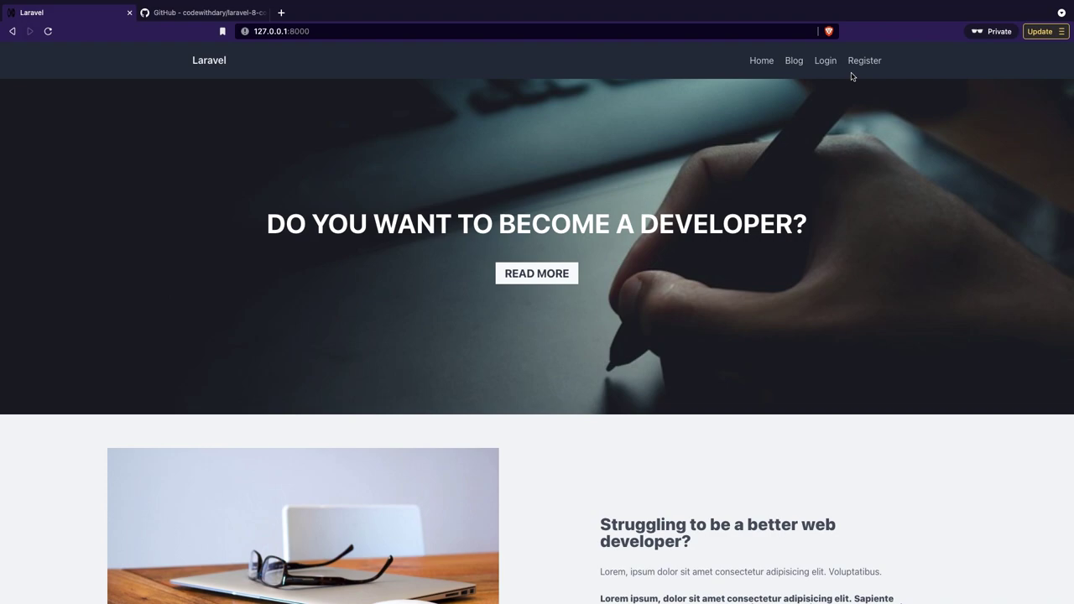
click(861, 62)
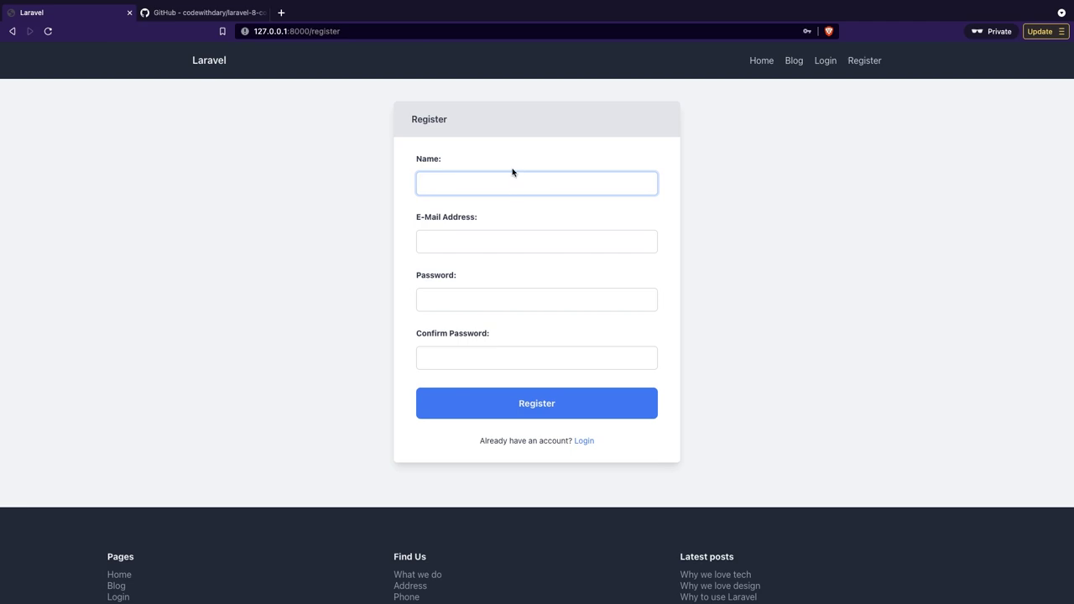
Step: Register a new account with the user's name, e-mail address and a matching password
text(John Doe)
key(Tab)
text(john@gmail.com)
key(Tab)
text(password12345)
key(Tab)
text(password12345)
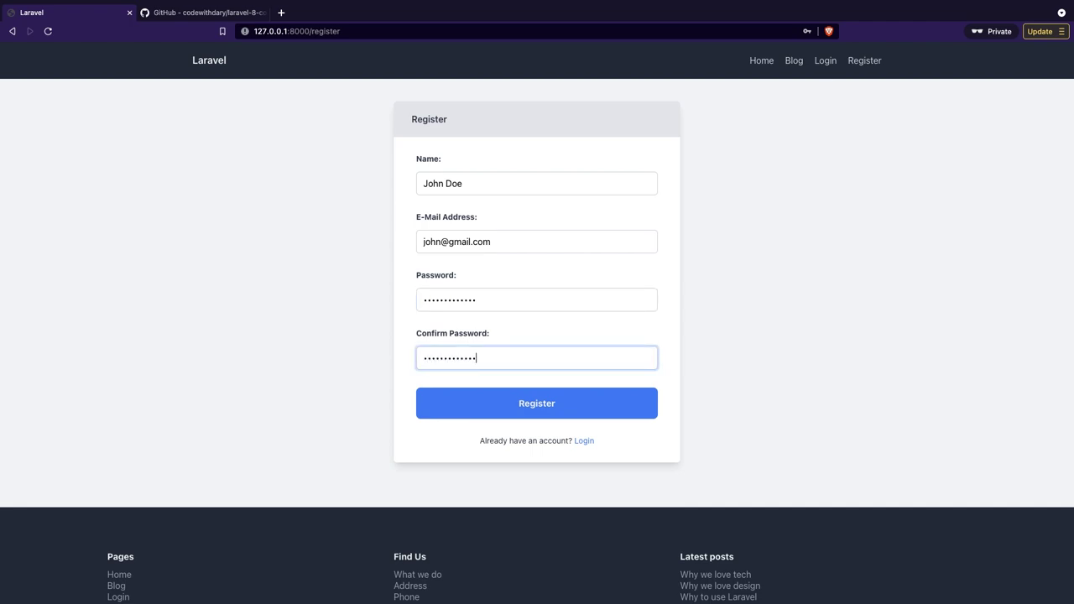
click(552, 404)
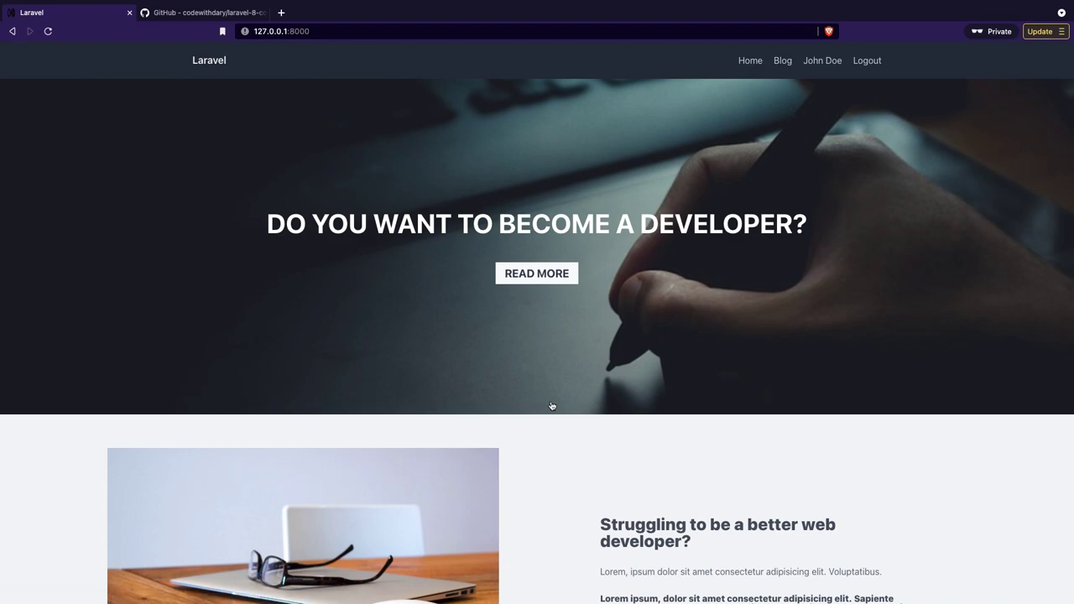
drag(806, 62, 838, 62)
Step: Start a new blog post titled 'Cloudways' with description 'This is my first Cloudways post'
click(783, 61)
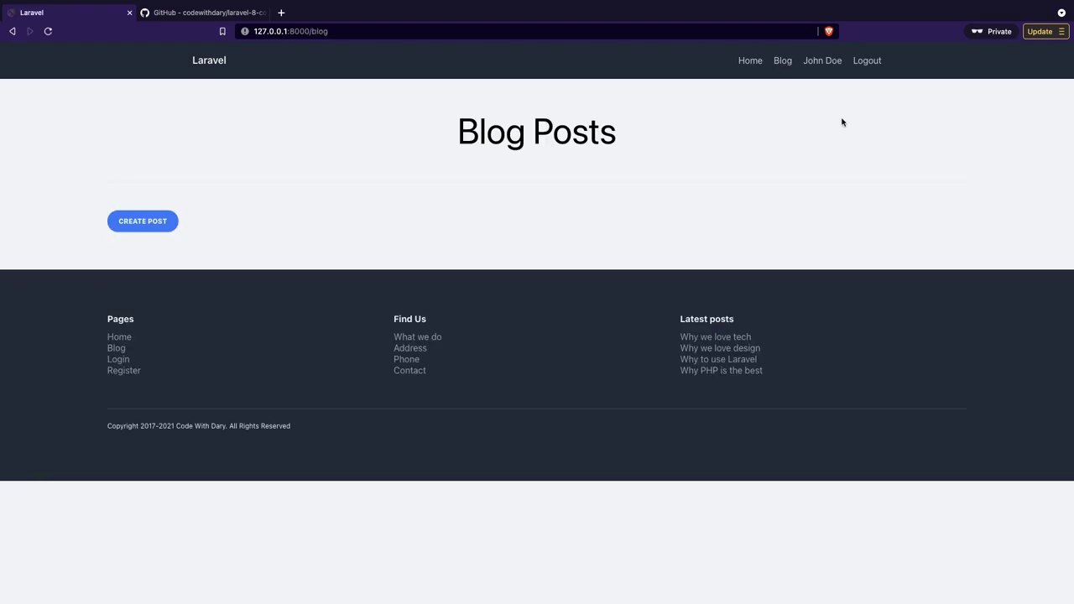
click(143, 221)
click(209, 235)
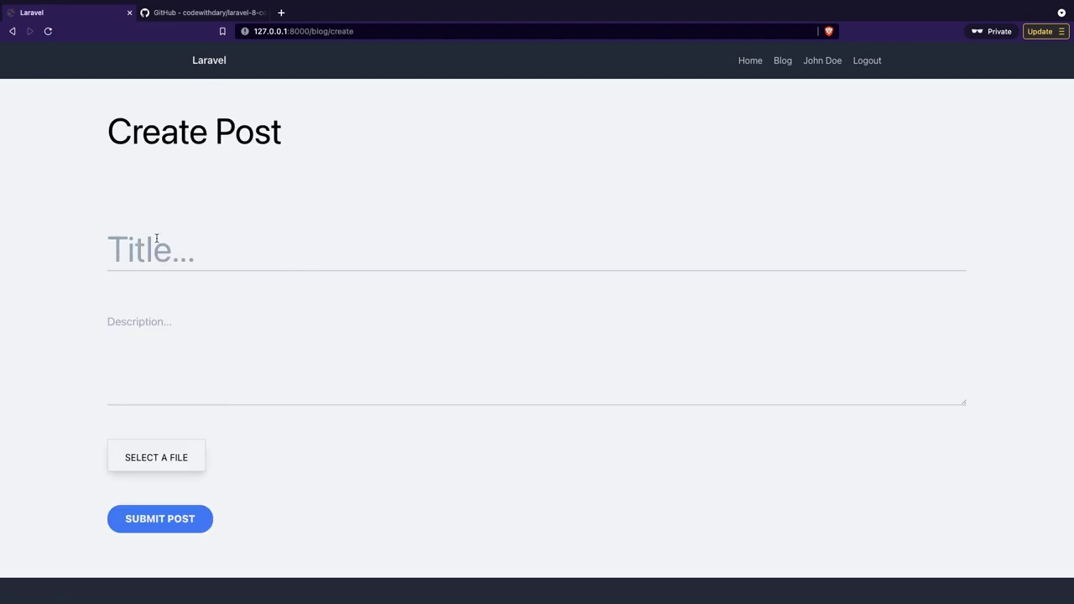
text(Cloudways)
key(Tab)
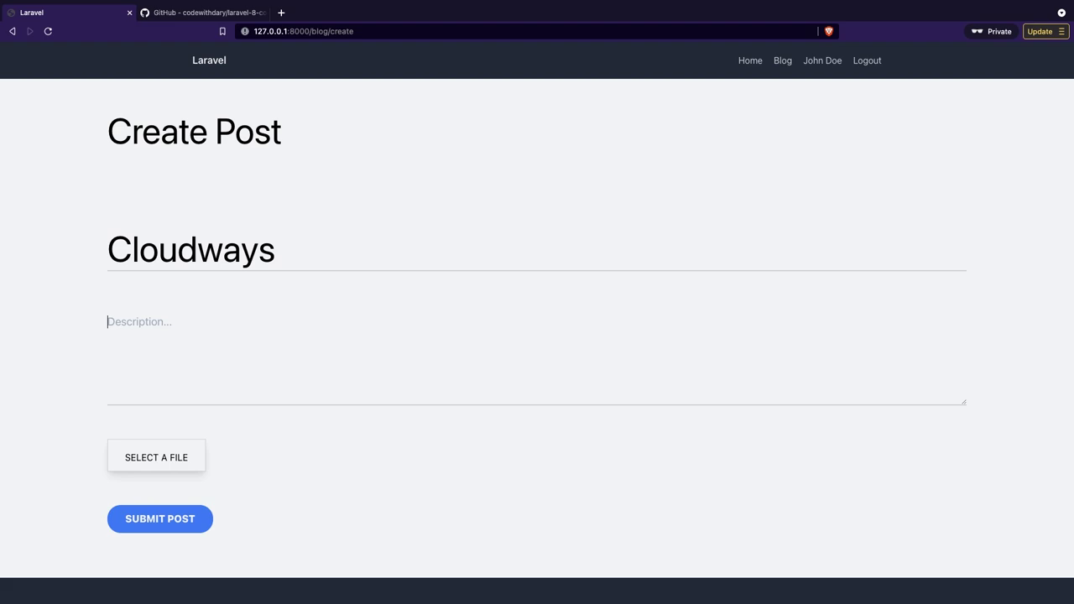
text(This is my first Cloudways post)
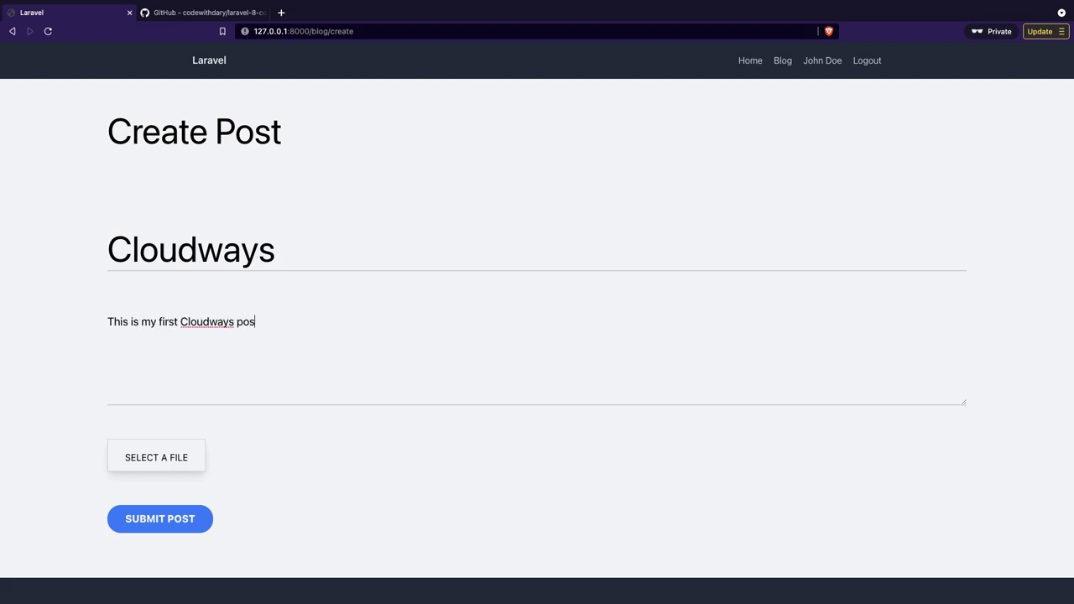
Step: Attach the Cloudways-logo-1.jpeg image to the post
click(151, 456)
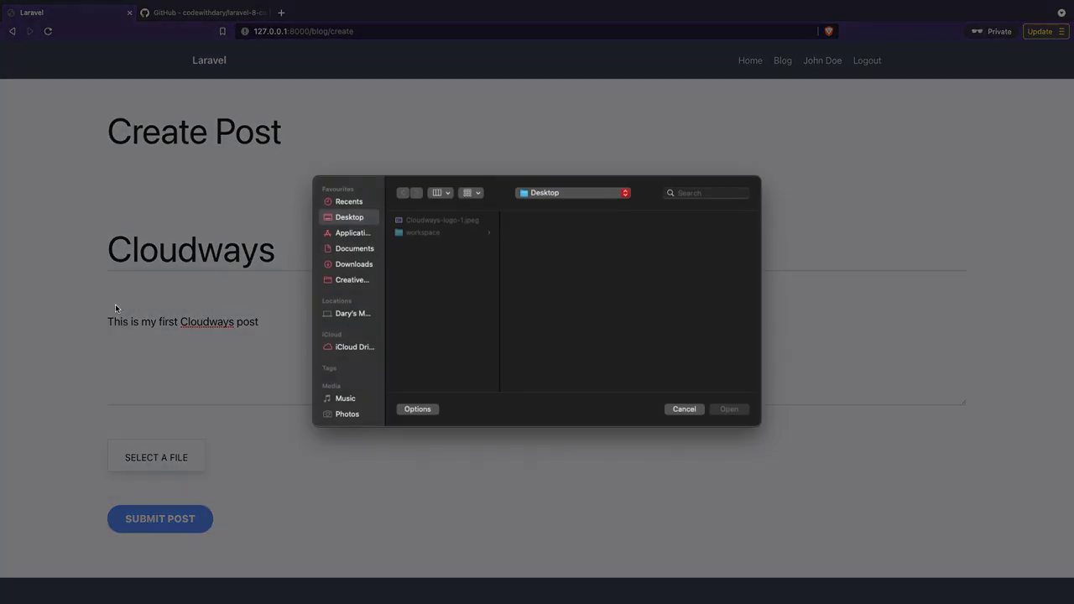
click(428, 221)
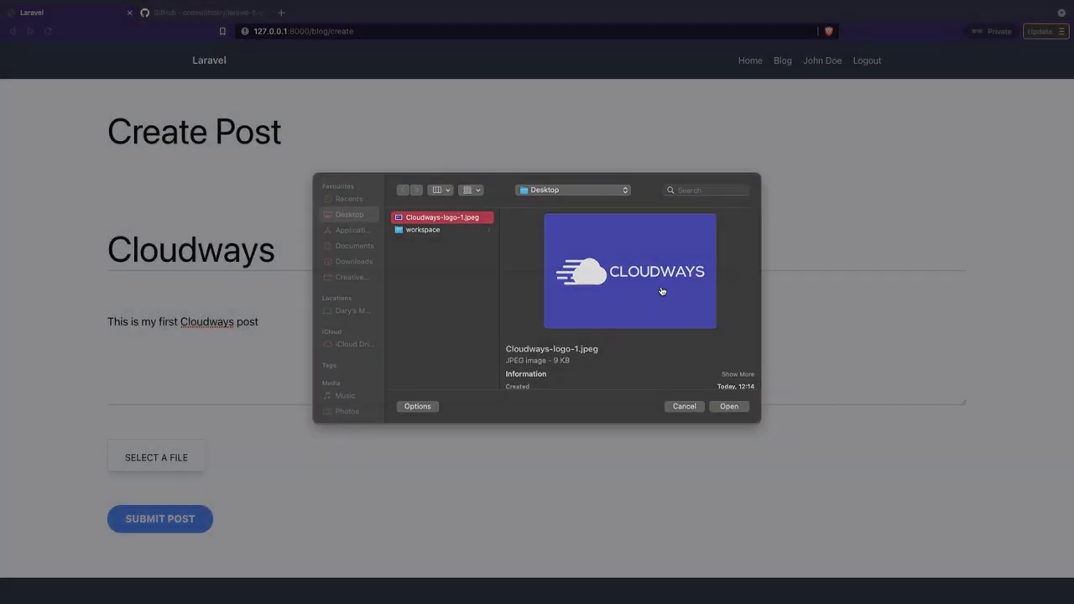
key(Return)
click(174, 516)
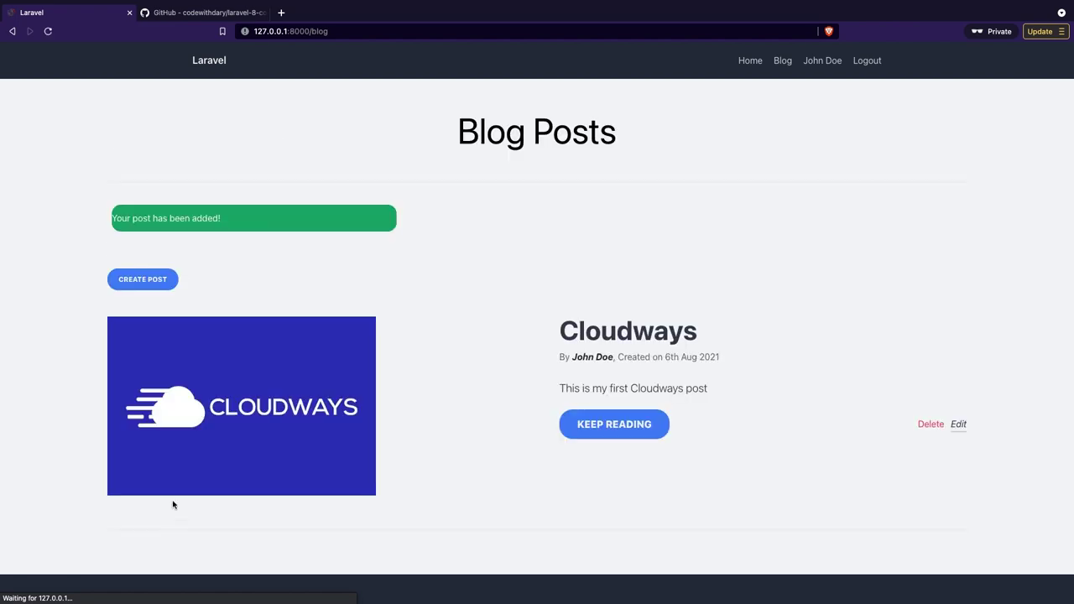
scroll(467, 298, down, 2)
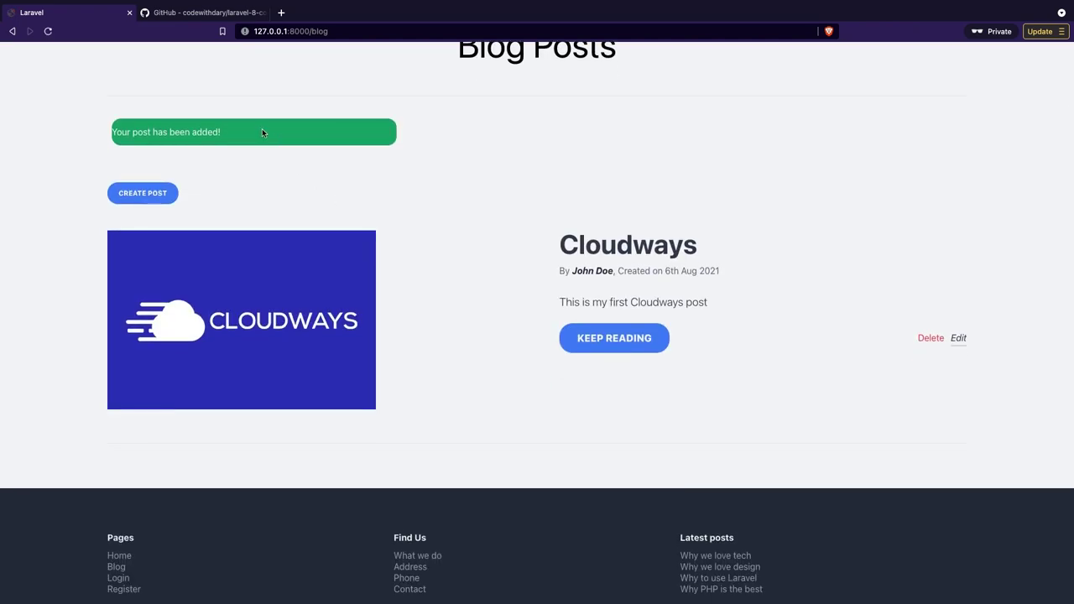
drag(266, 134, 93, 133)
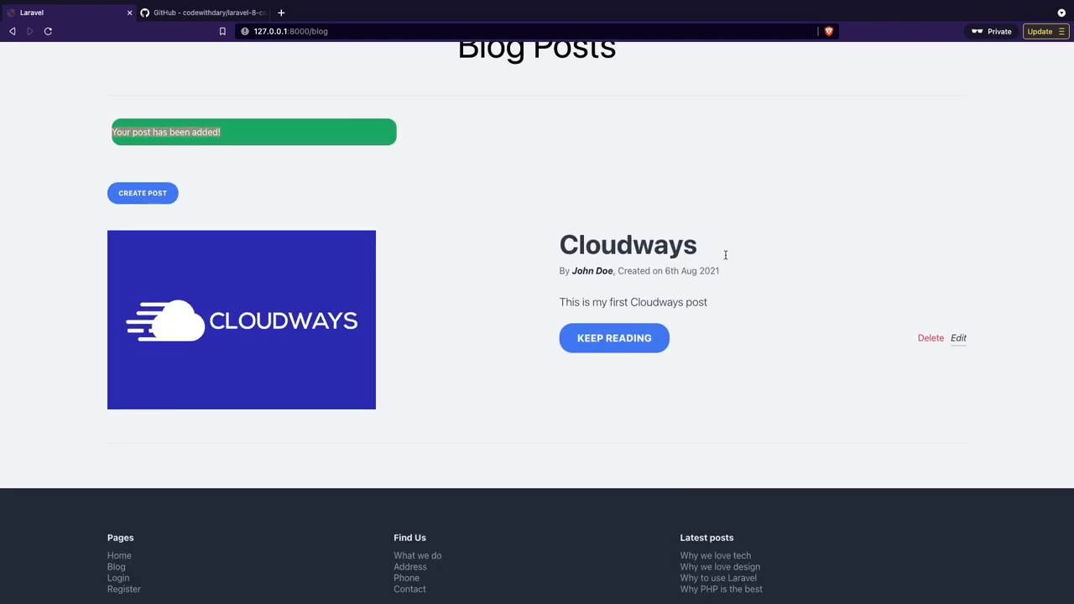
click(584, 245)
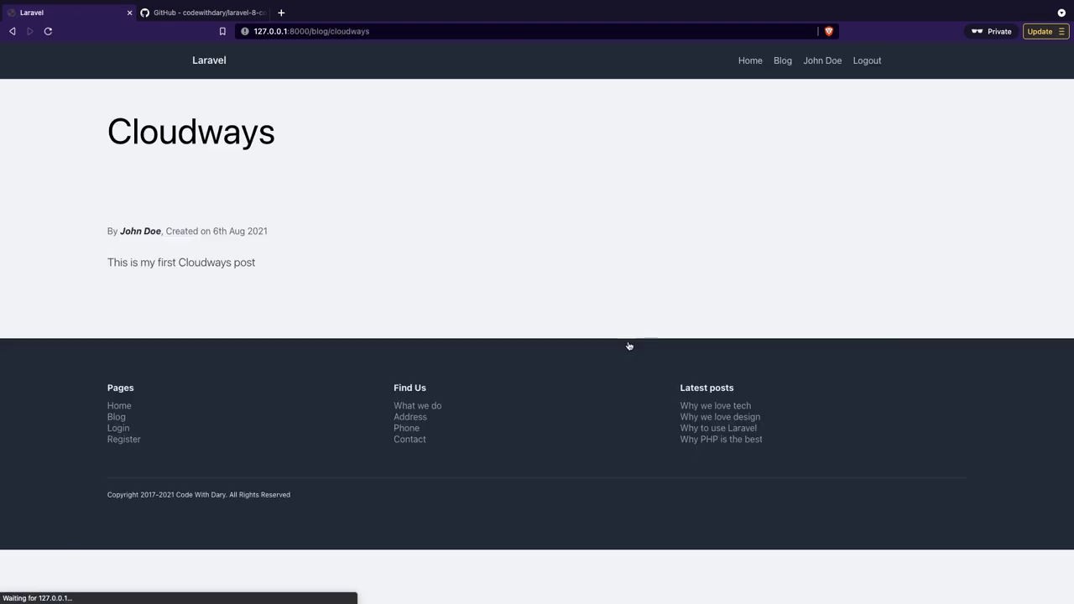
scroll(327, 281, left, 5)
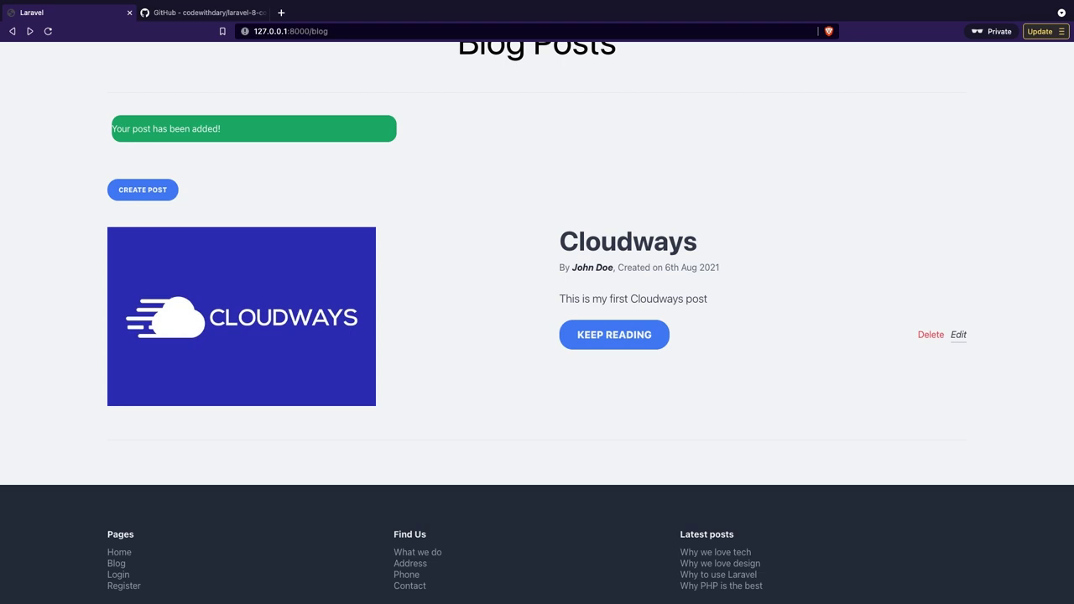
Step: Load cloudways.com in a new tab and start the free sign-up
key(super+t)
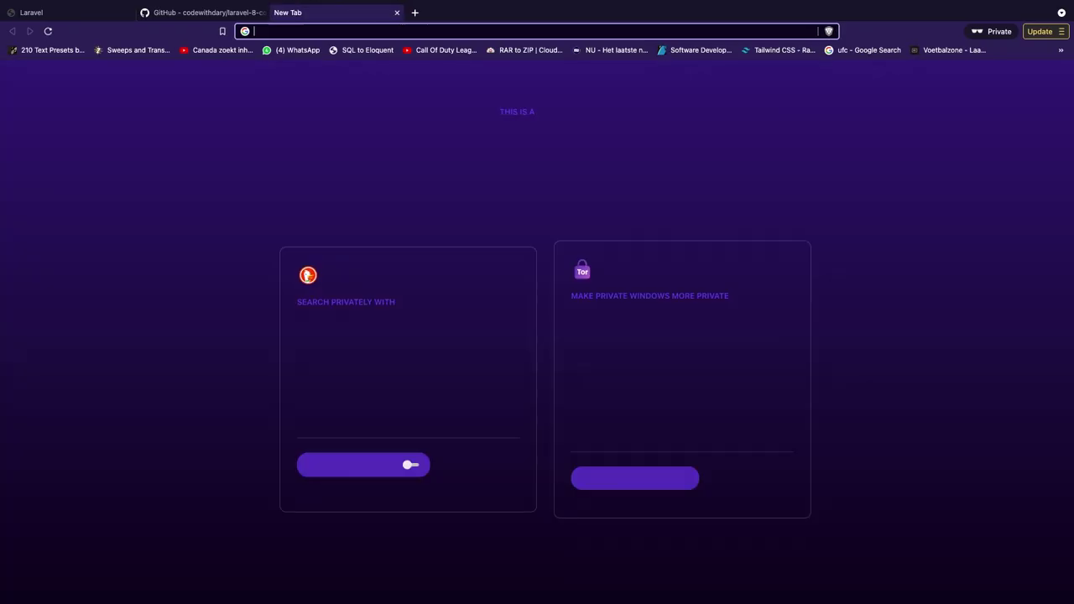
text(cloudways.com)
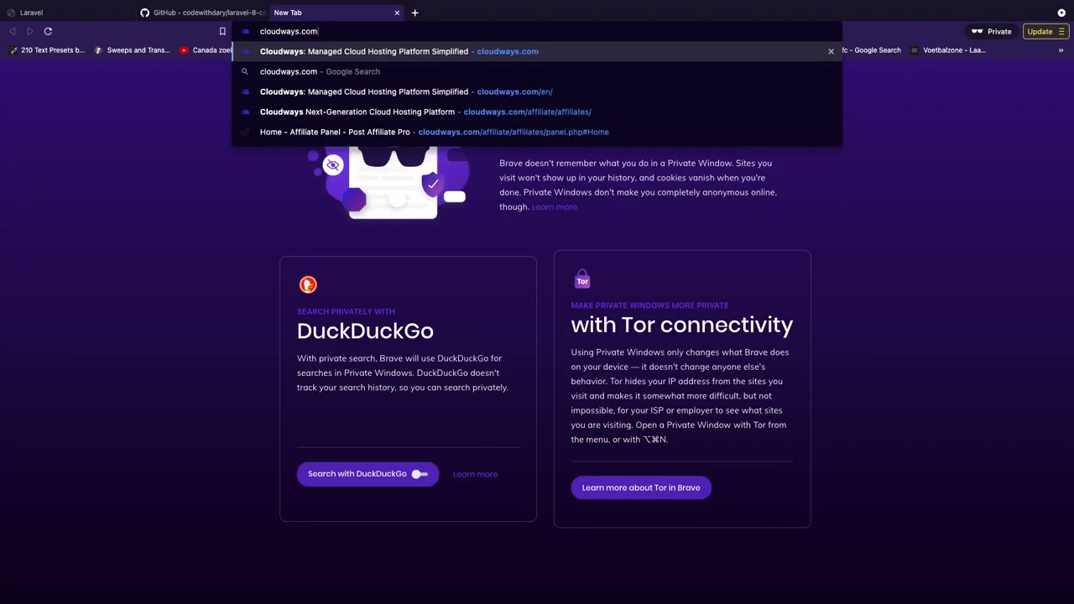
key(Return)
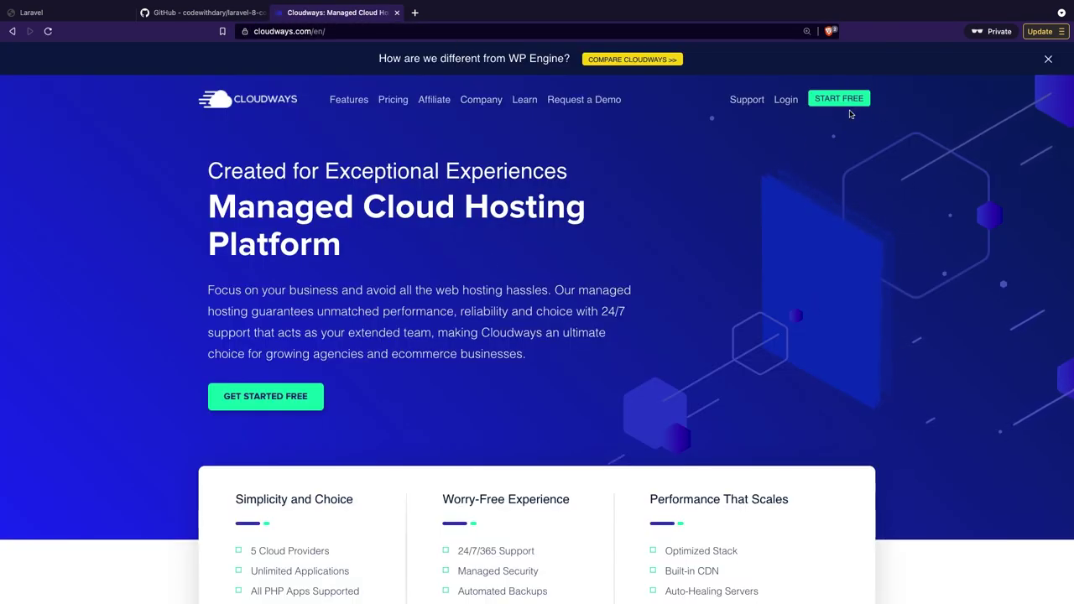
click(842, 99)
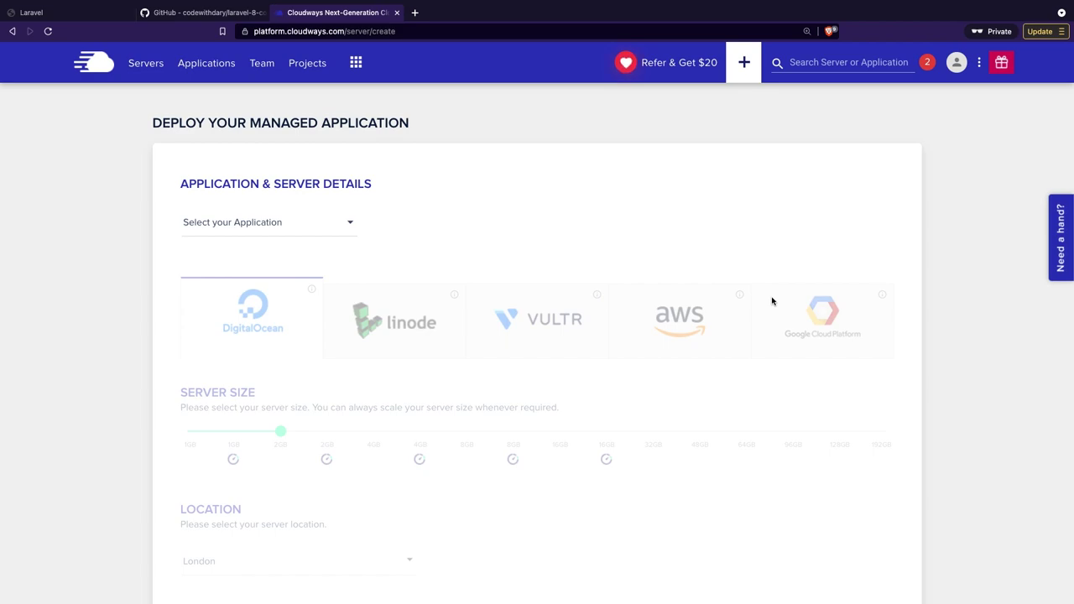
drag(366, 185, 202, 186)
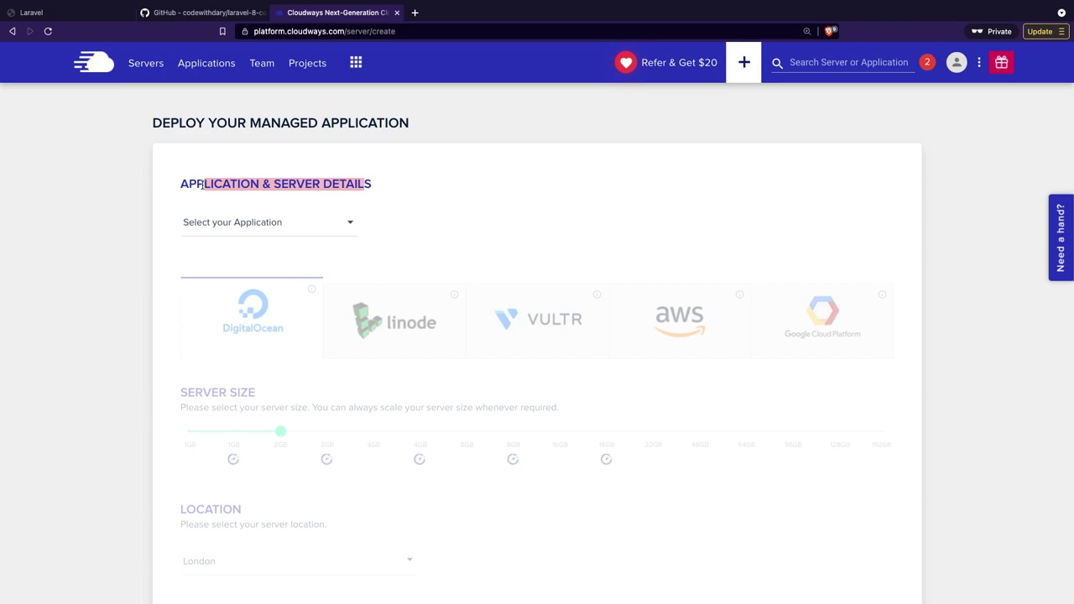
click(154, 68)
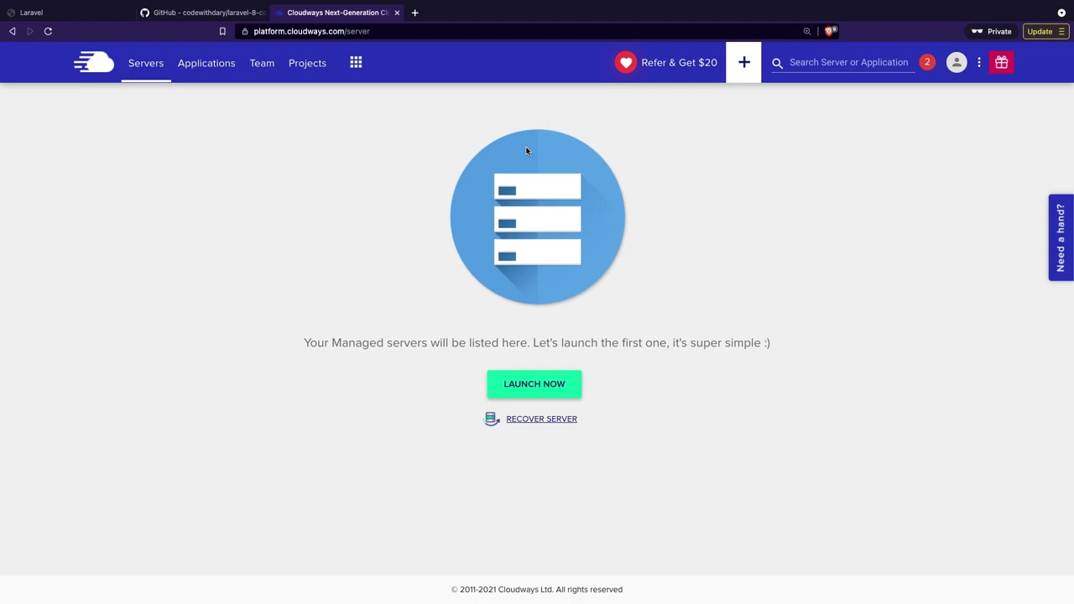
click(553, 383)
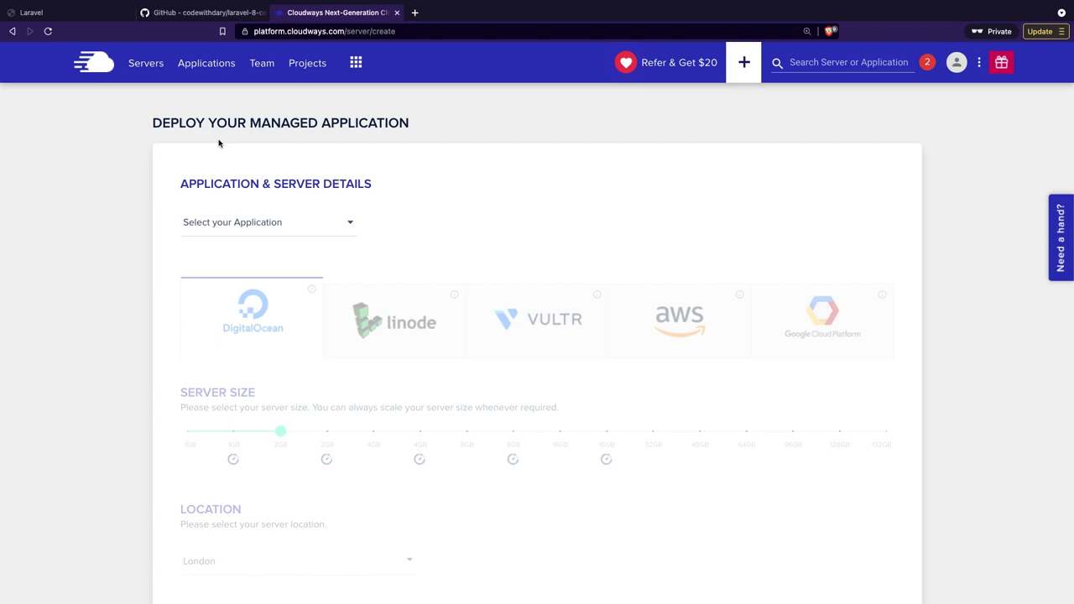
Step: Choose Laravel Version 8.26.1 from the application list
drag(154, 117, 430, 126)
click(429, 126)
click(322, 228)
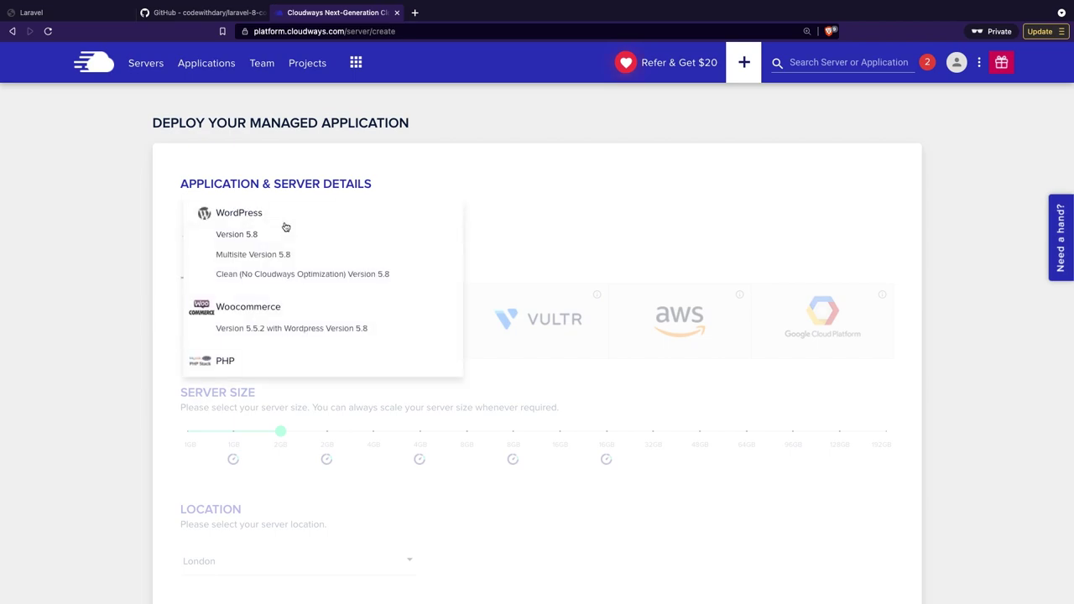
scroll(283, 291, down, 2)
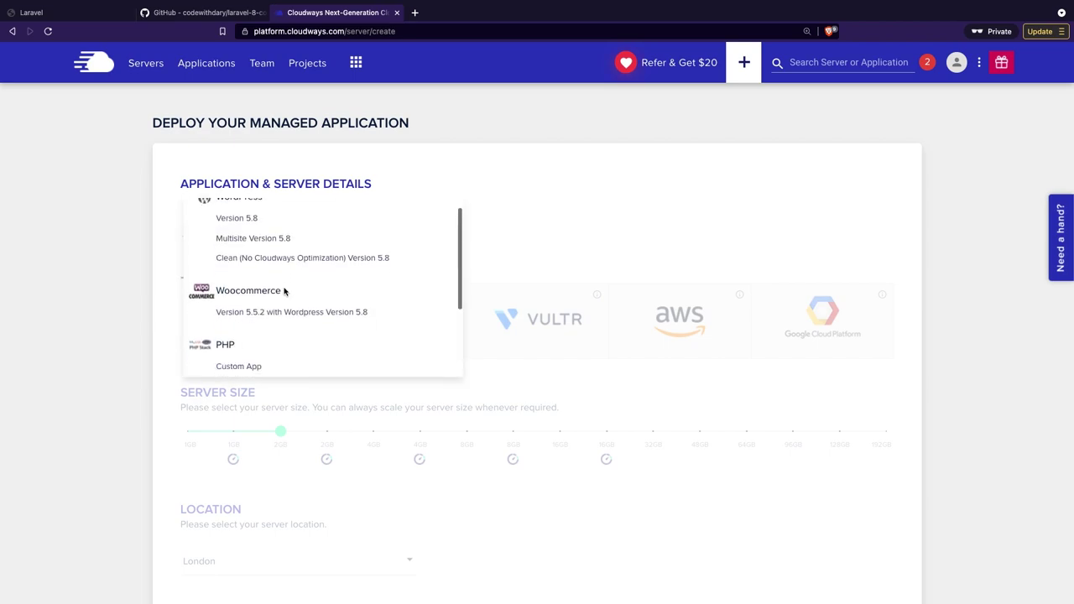
scroll(284, 291, down, 3)
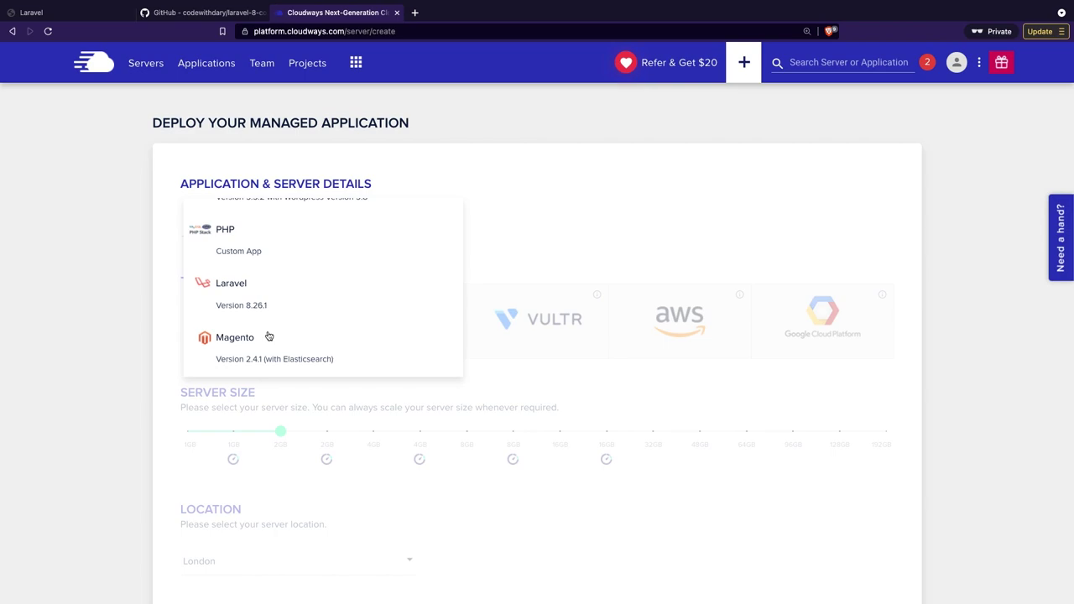
click(247, 304)
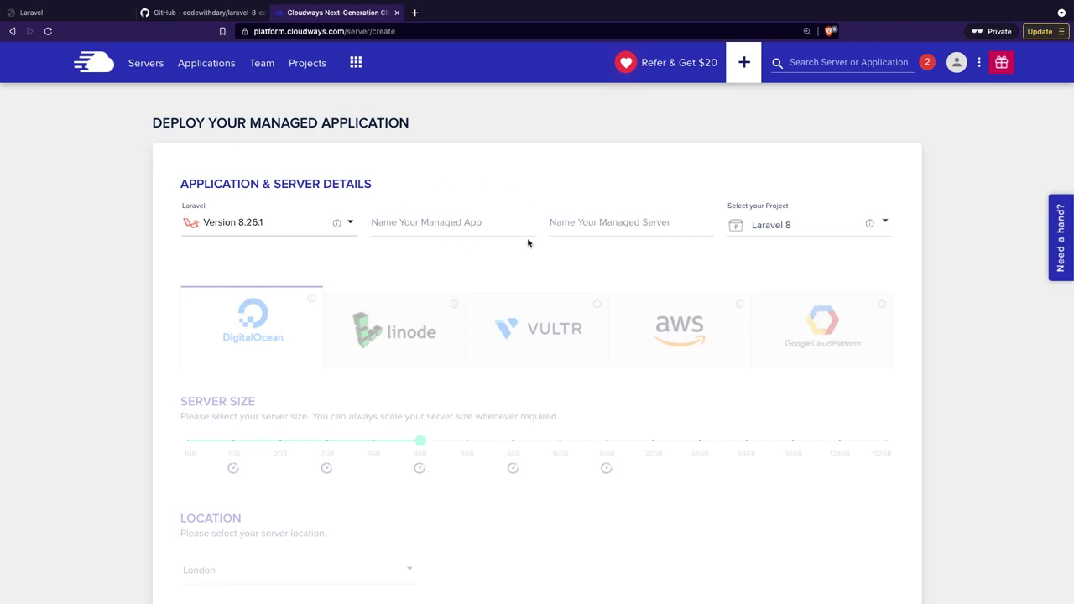
Step: Name the managed app after the blog's title and the server 'Laravel Blog', keeping project Laravel 8
click(412, 222)
text(Code )
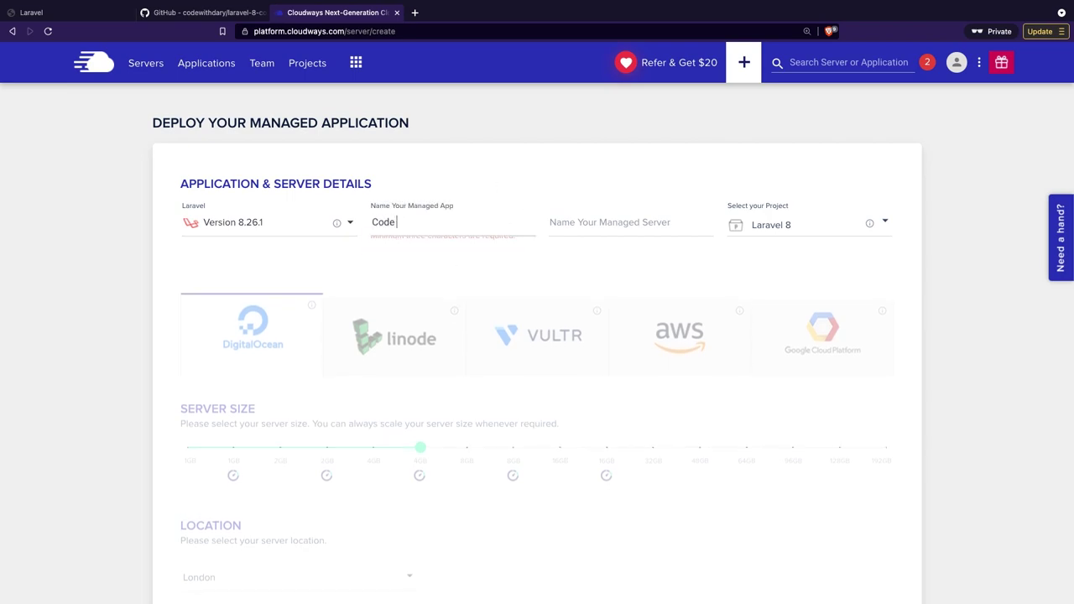
text(With Dary Blog)
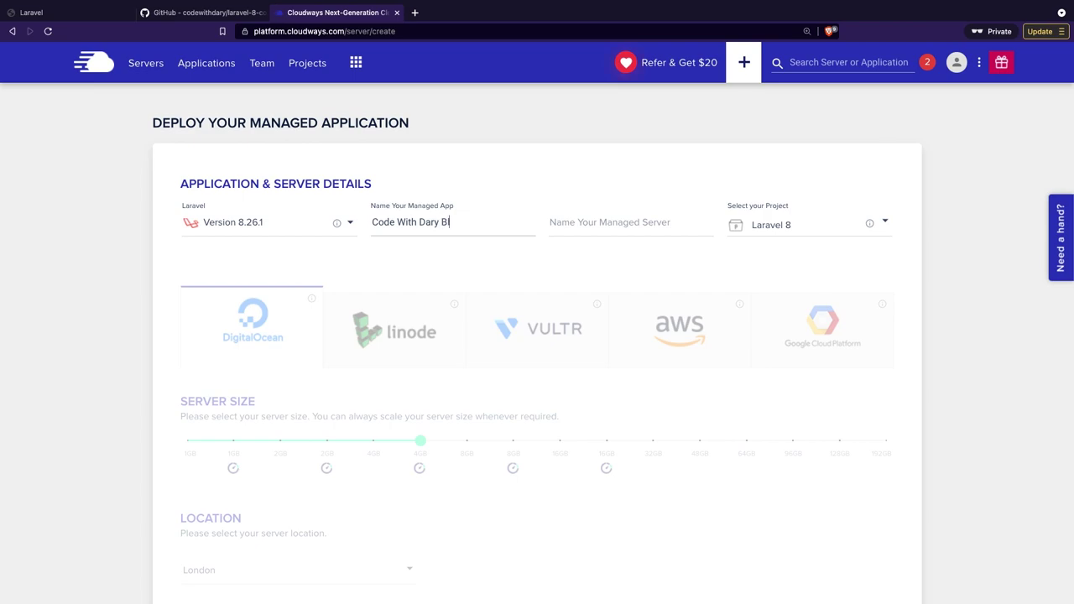
click(592, 226)
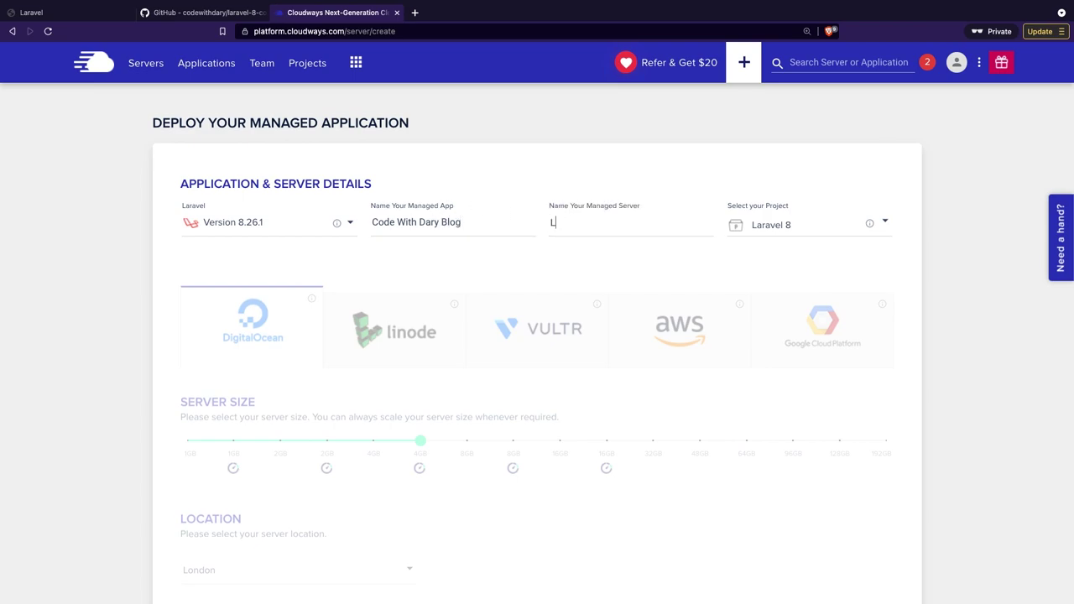
text(Laravel Blog)
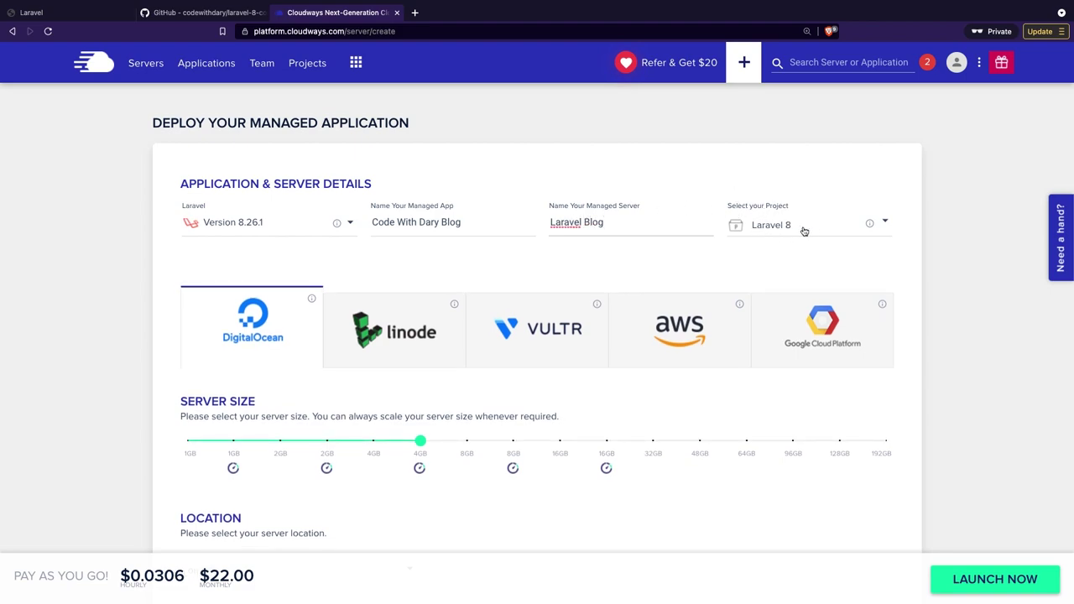
click(777, 233)
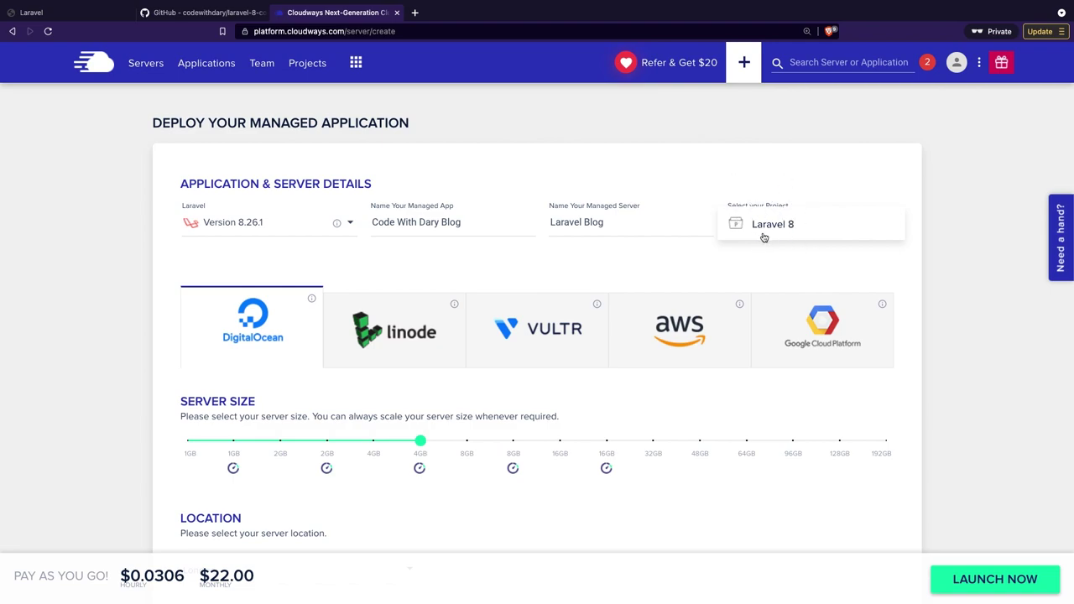
click(682, 165)
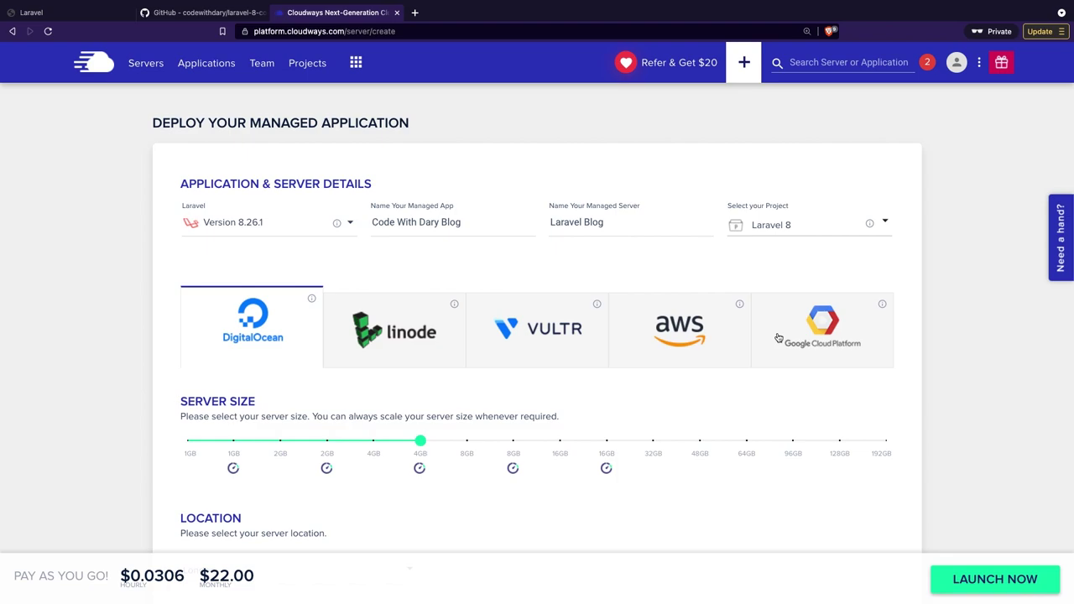
Step: Shrink the DigitalOcean server size to 1GB and check the $10.00 monthly price
scroll(774, 353, down, 2)
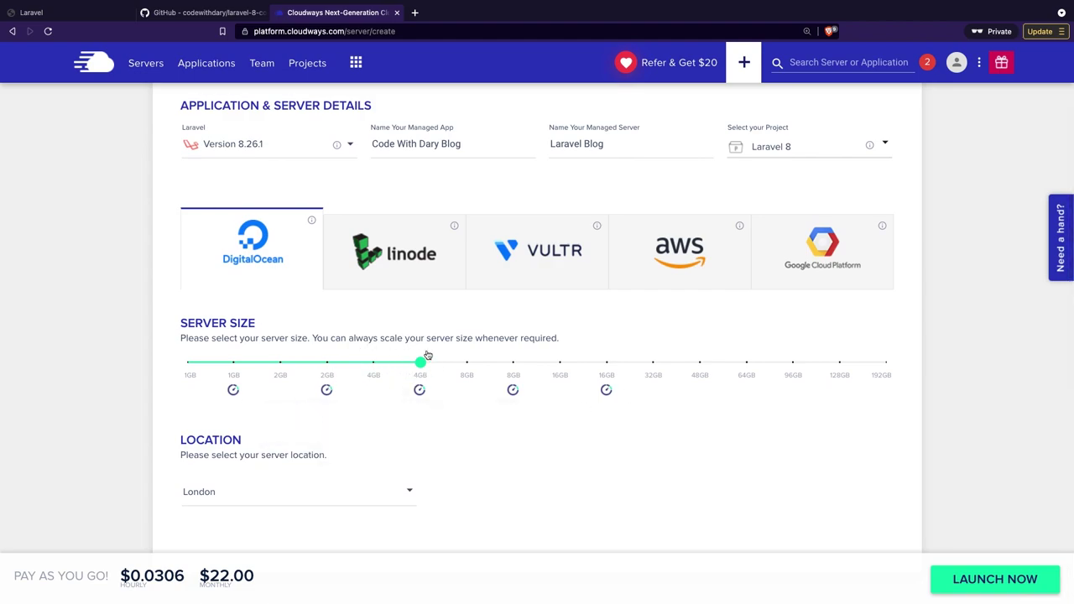
drag(424, 362, 185, 371)
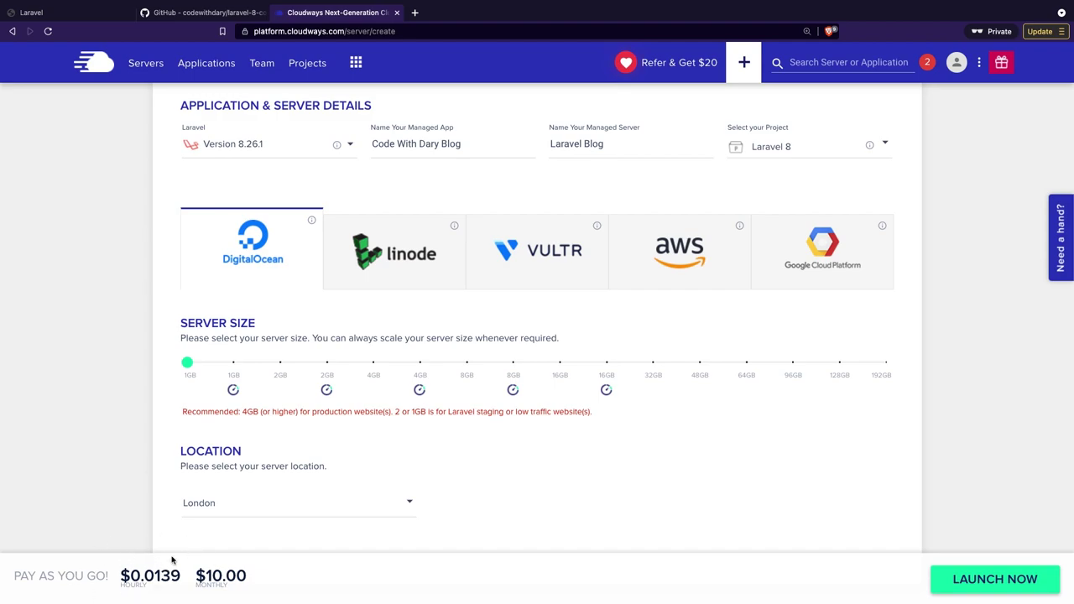
drag(189, 579, 278, 578)
click(277, 576)
drag(179, 412, 601, 432)
click(601, 432)
Step: Return the page to normal zoom and review the $0.0139 hourly price
scroll(539, 429, up, 5)
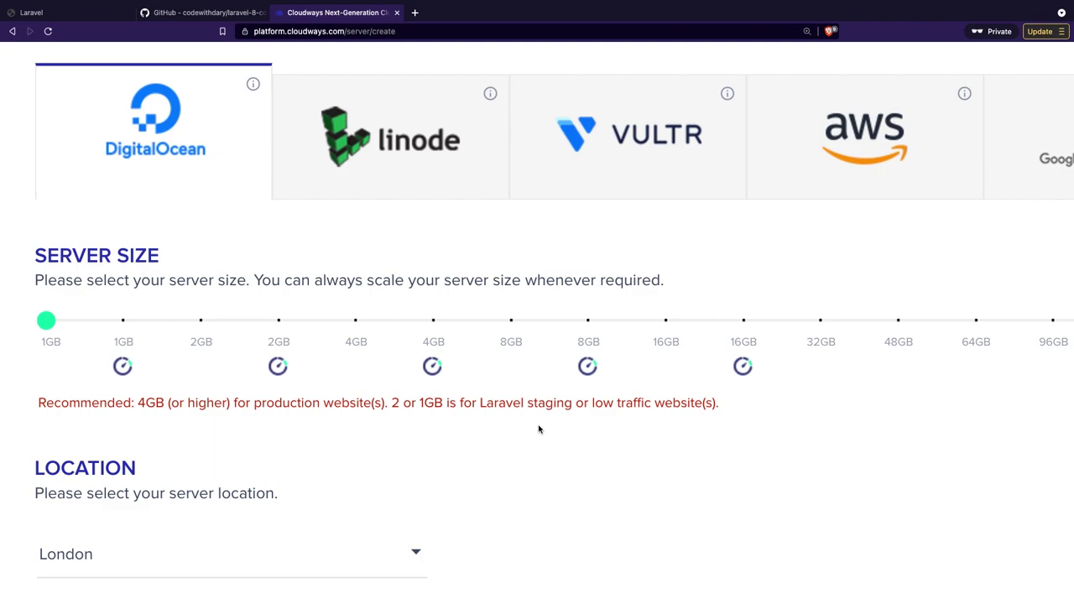
key(super+minus)
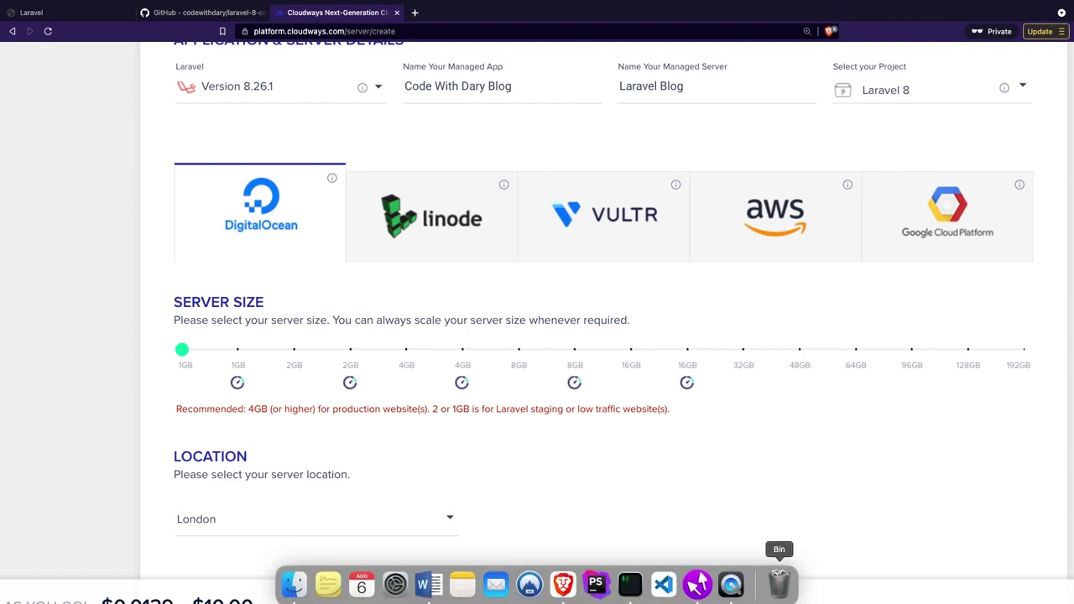
key(super+minus)
drag(159, 575, 179, 576)
click(186, 577)
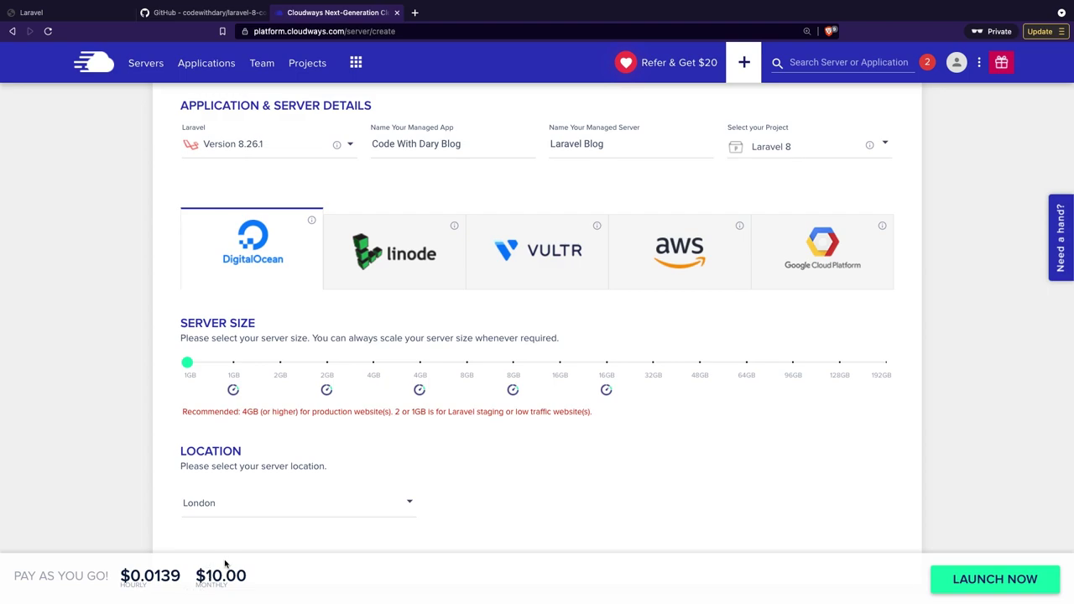
Step: Compare Linode and Vultr, each at its smallest 1GB server size
click(390, 275)
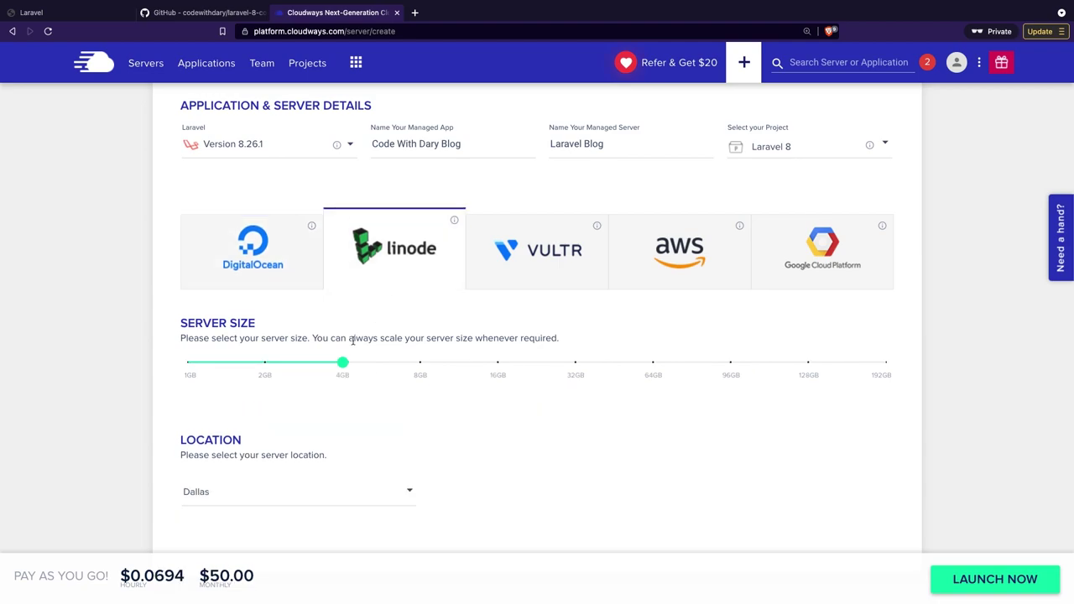
drag(342, 362, 165, 366)
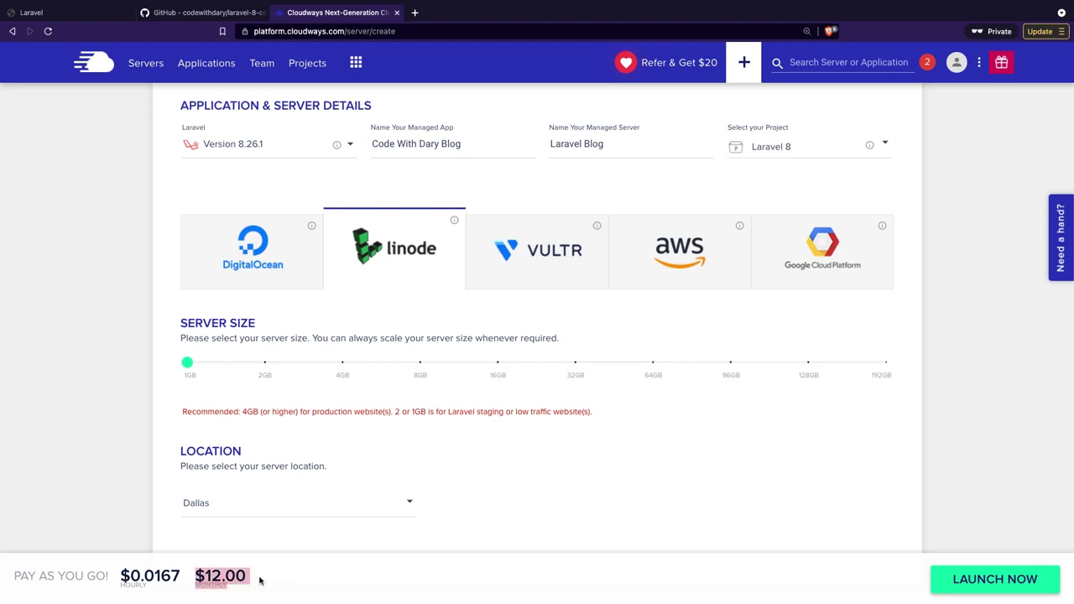
click(506, 285)
drag(387, 420, 186, 420)
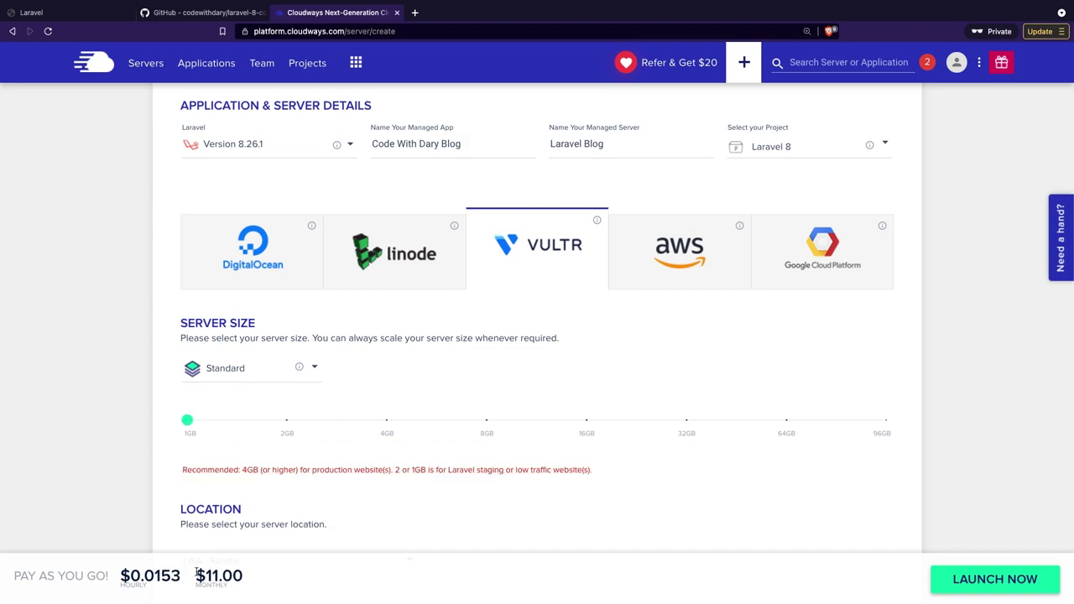
Step: Try AWS at Small, then settle on Google Cloud Platform Small at $33.18 monthly
click(687, 282)
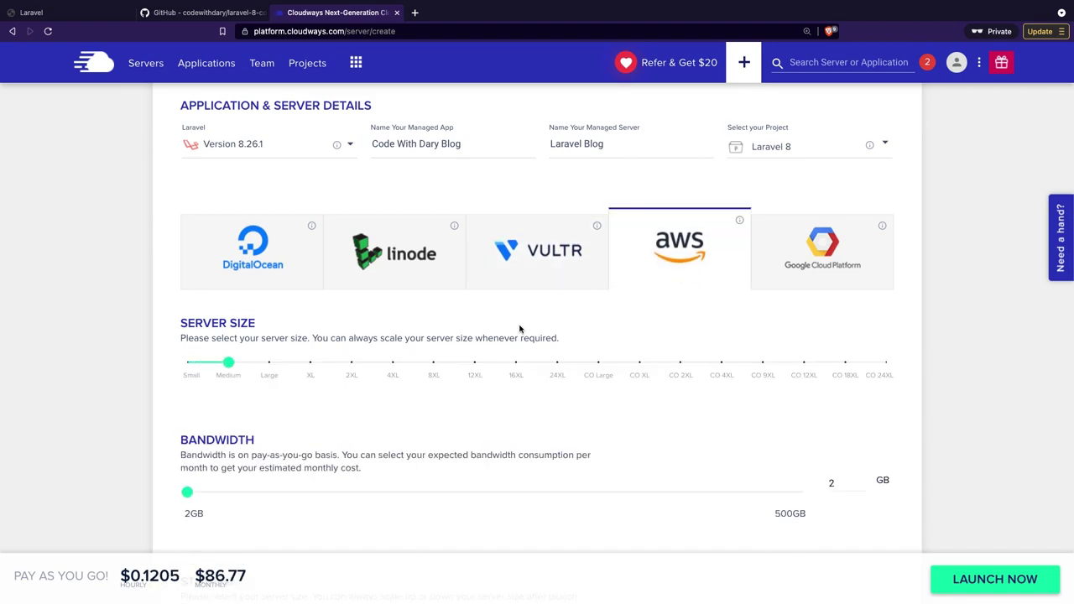
drag(229, 365, 135, 364)
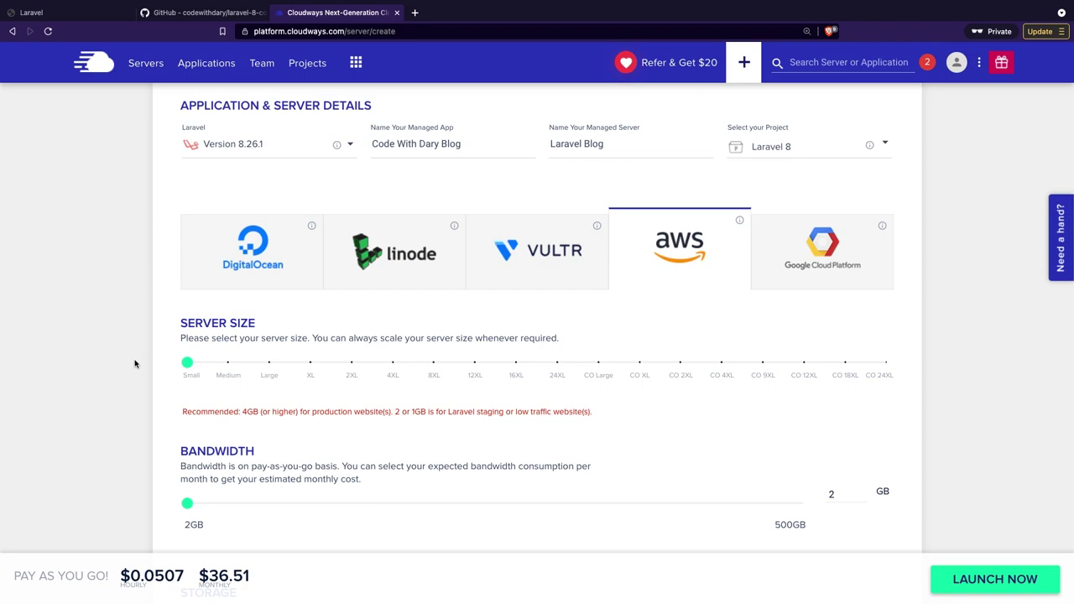
click(757, 255)
drag(211, 367, 176, 365)
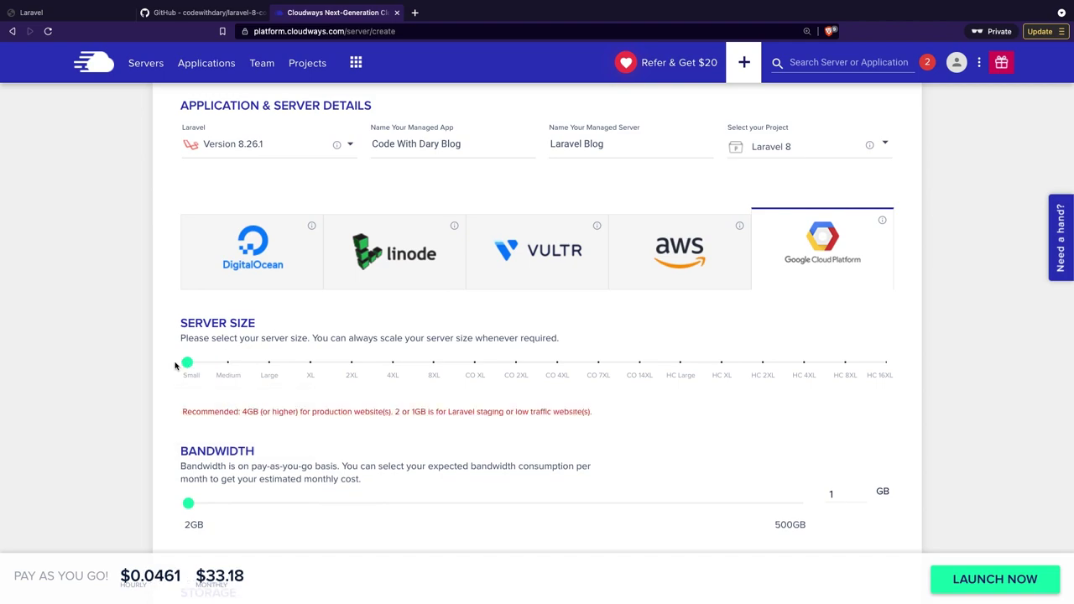
drag(195, 576, 256, 579)
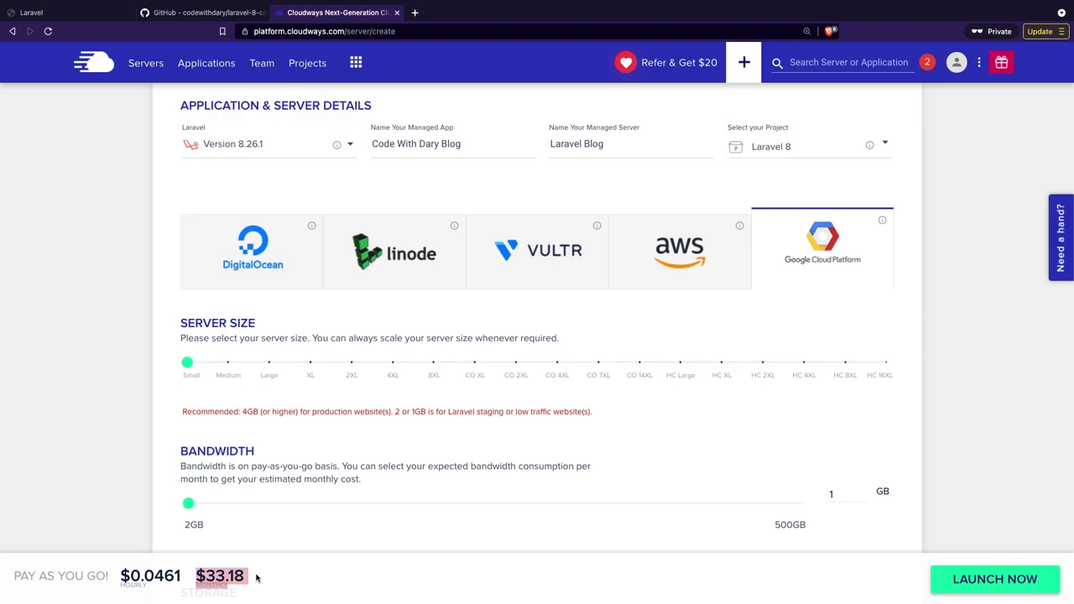
Step: Choose DigitalOcean as the cloud provider for the Laravel Blog server
click(237, 270)
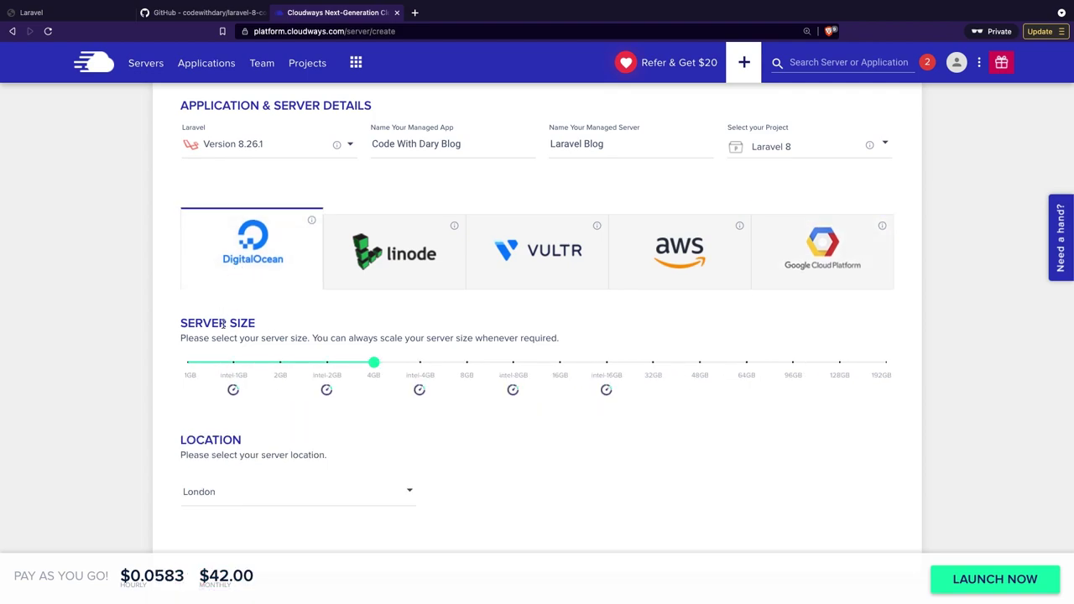
Step: Set the server to 1GB in Amsterdam ($10.00/month) and launch it
drag(408, 363, 114, 363)
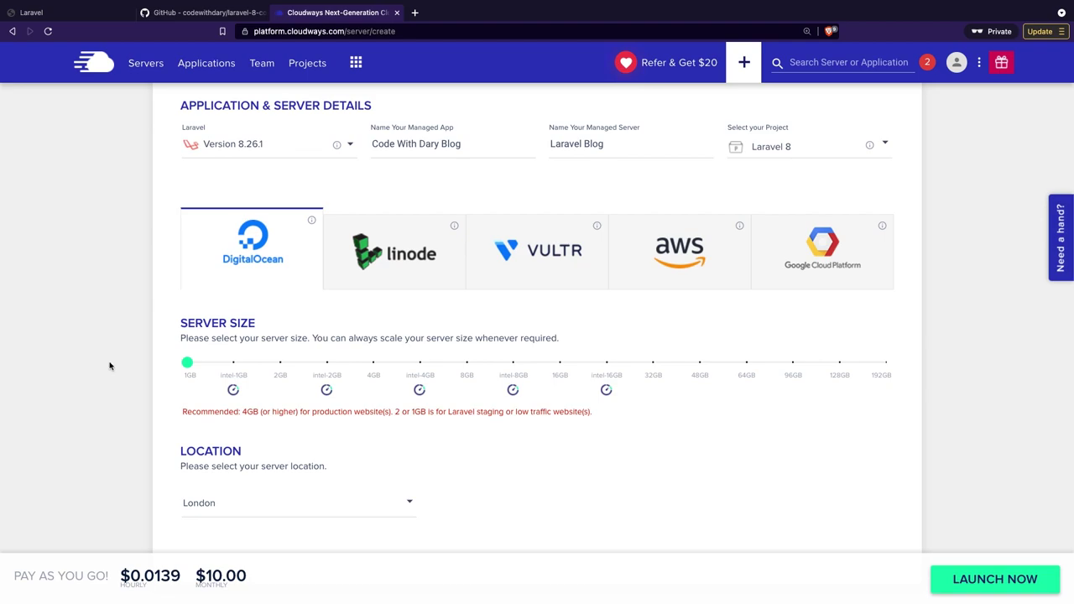
scroll(109, 364, down, 1)
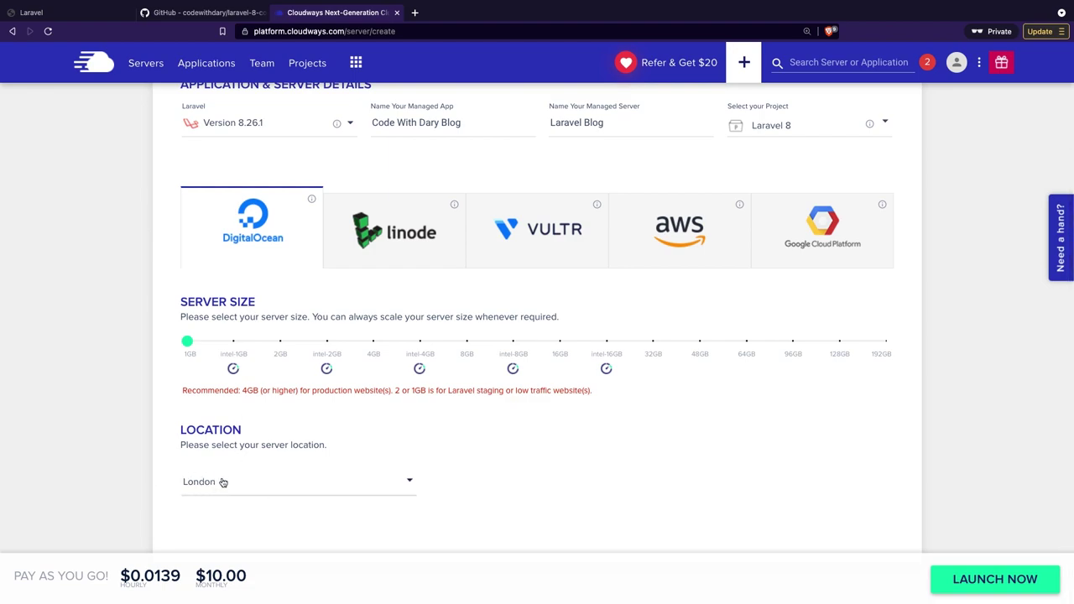
click(220, 477)
scroll(264, 478, down, 2)
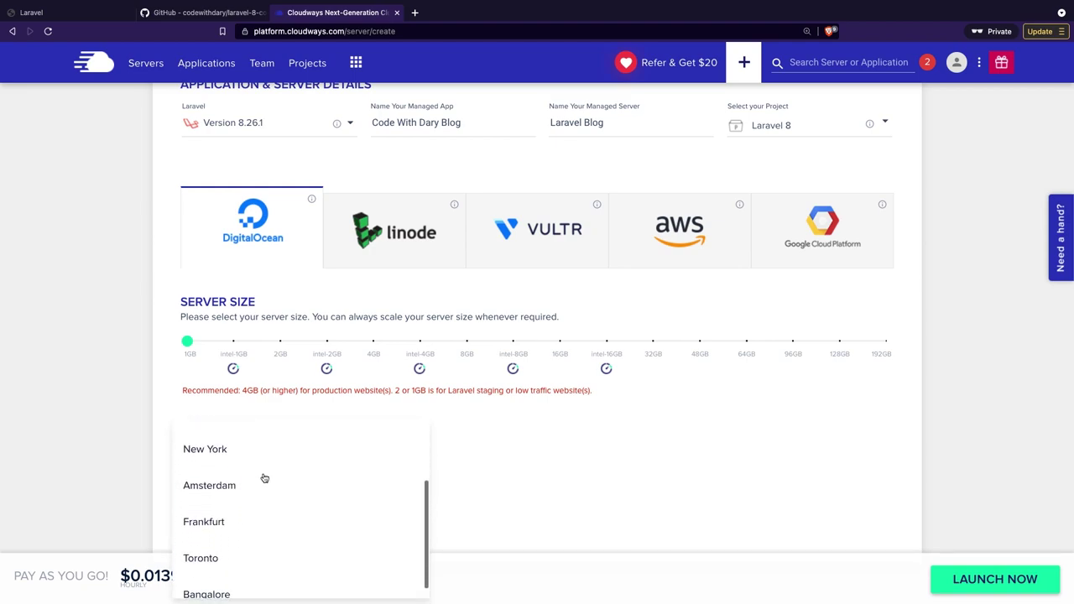
click(197, 473)
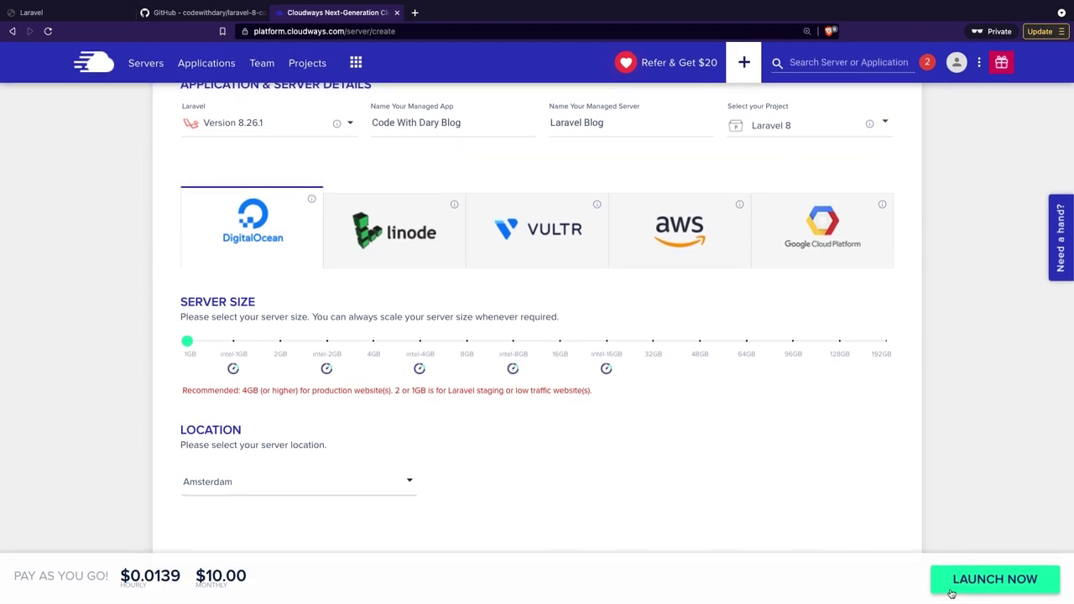
click(995, 586)
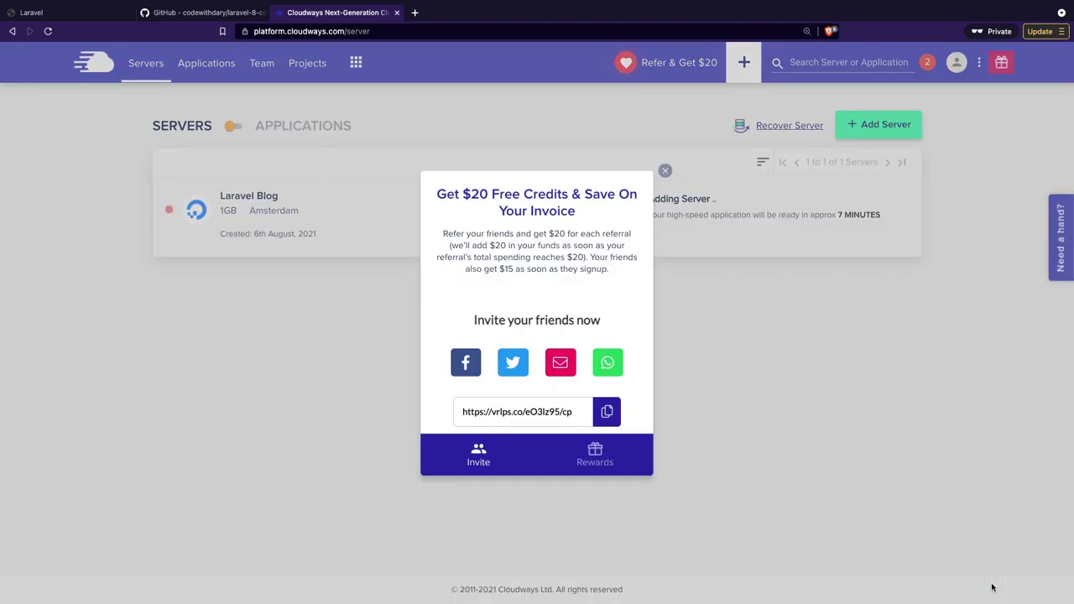
Step: Close the referral popup and note the 7-minute estimated setup time
click(665, 171)
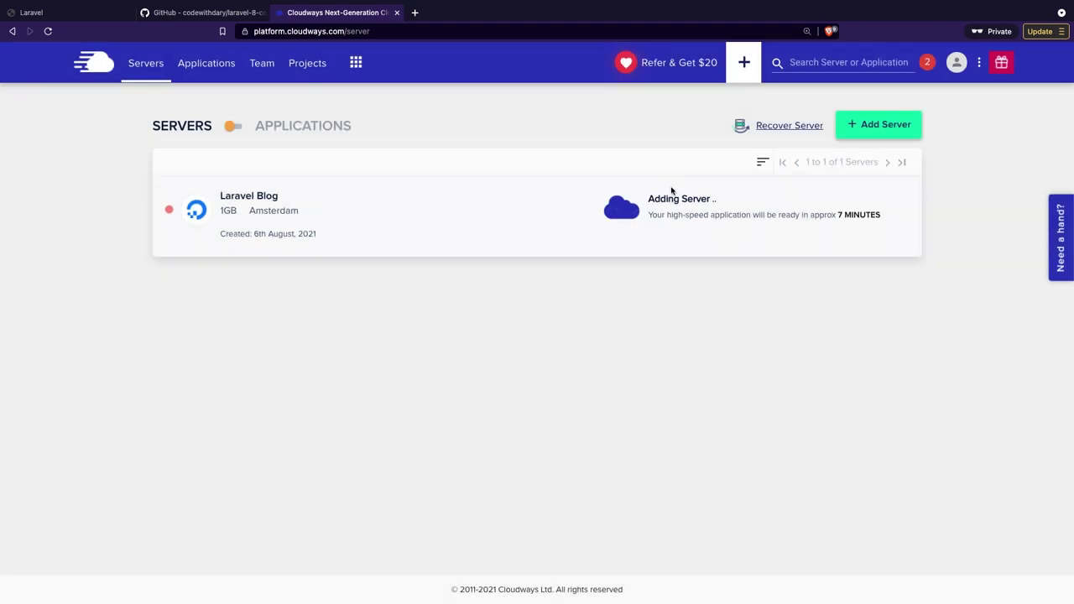
drag(838, 216, 891, 217)
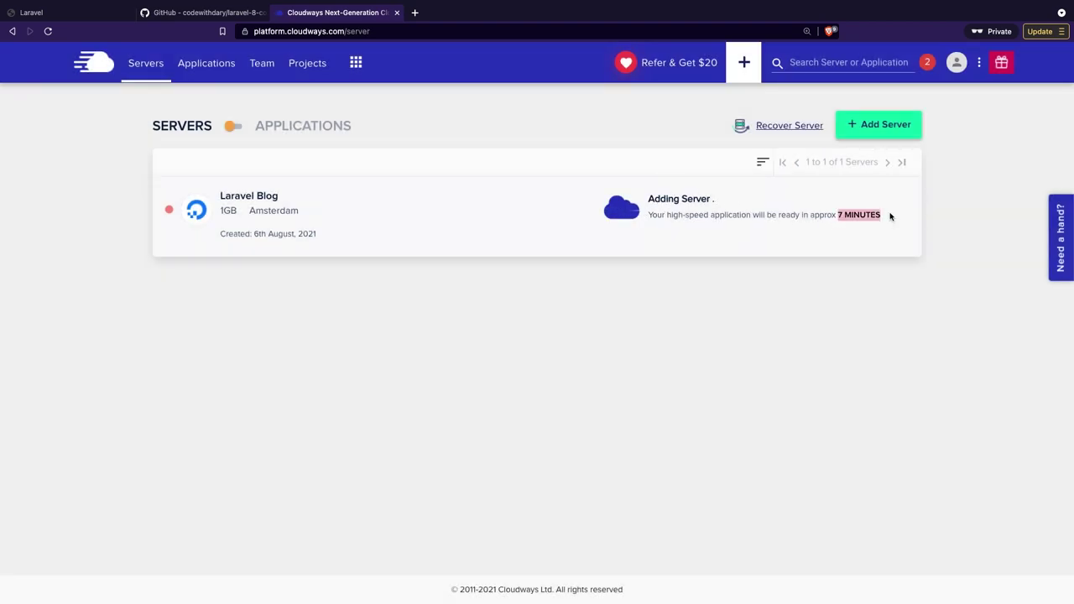
click(949, 235)
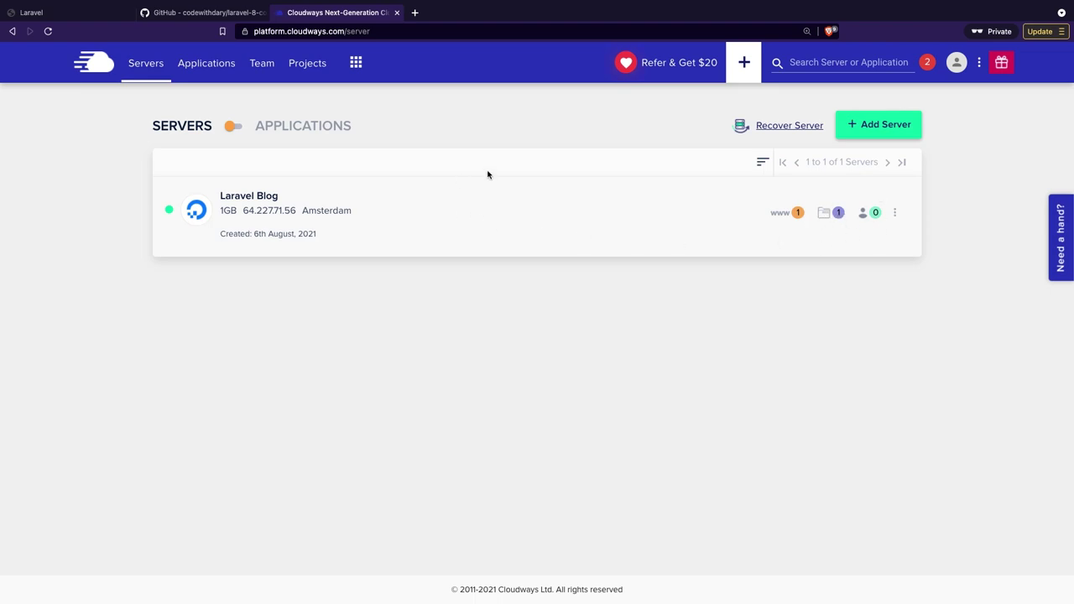
Step: Open the Laravel Blog server's details and Manage Services, then its Settings & Packages page
click(429, 217)
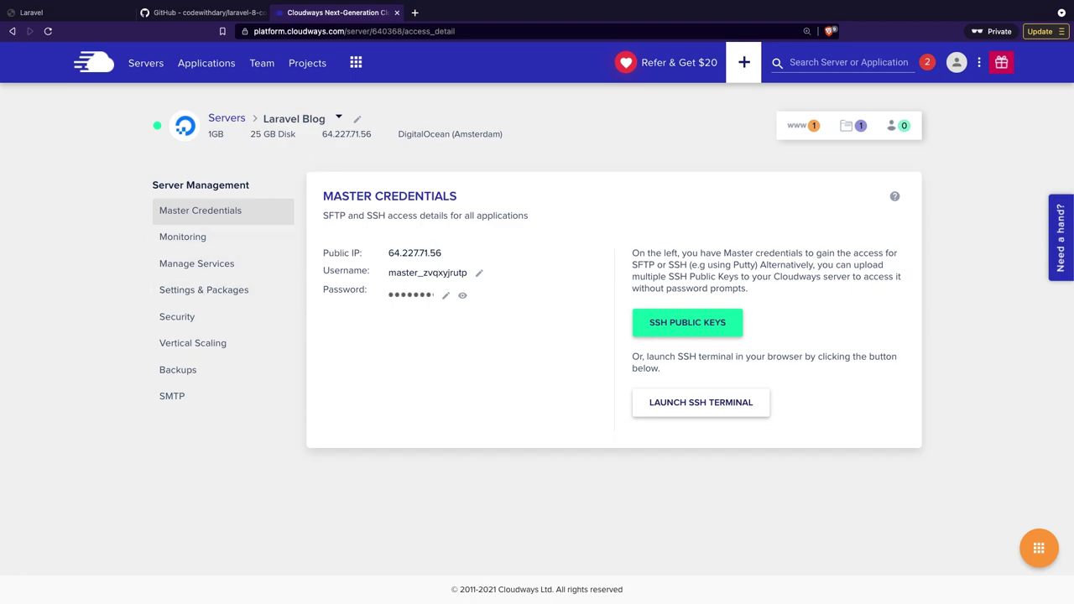
click(199, 273)
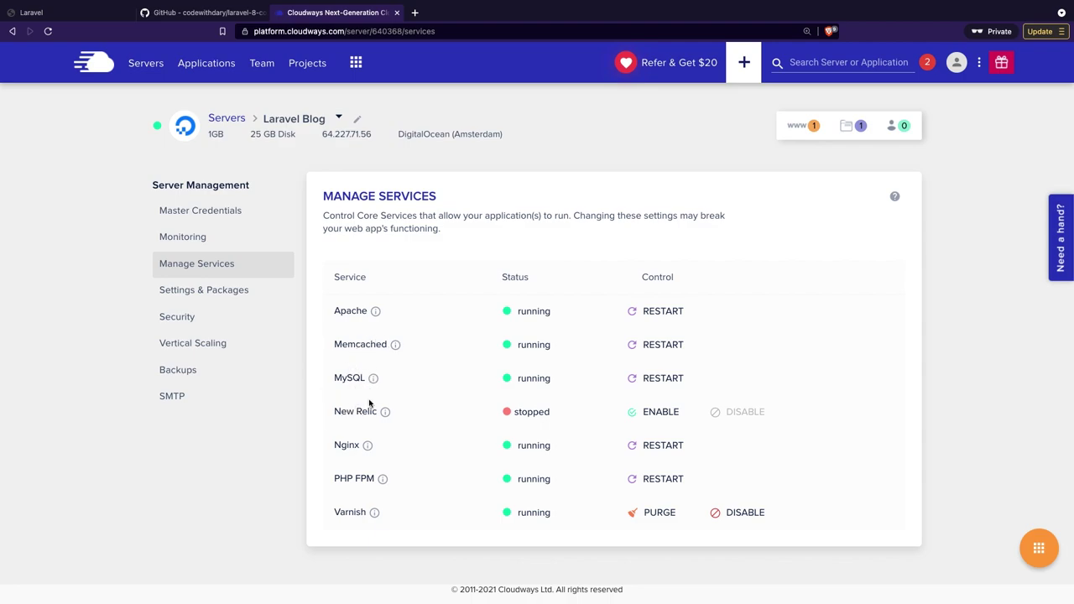
click(235, 297)
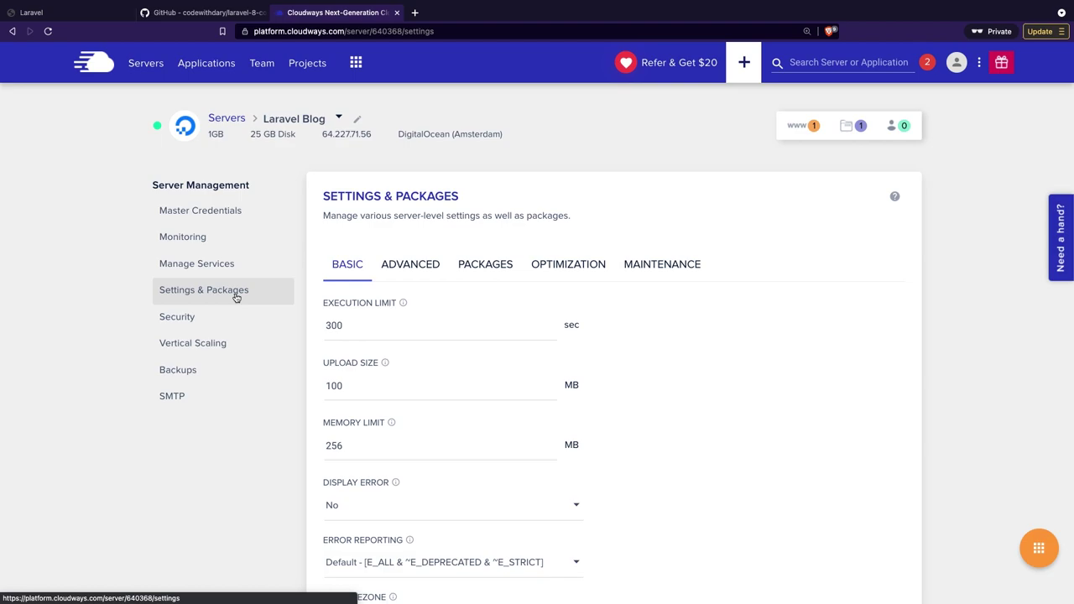
Step: Show the server's installed packages, listing PHP 7.3 and MariaDB 10.1
scroll(468, 412, down, 1)
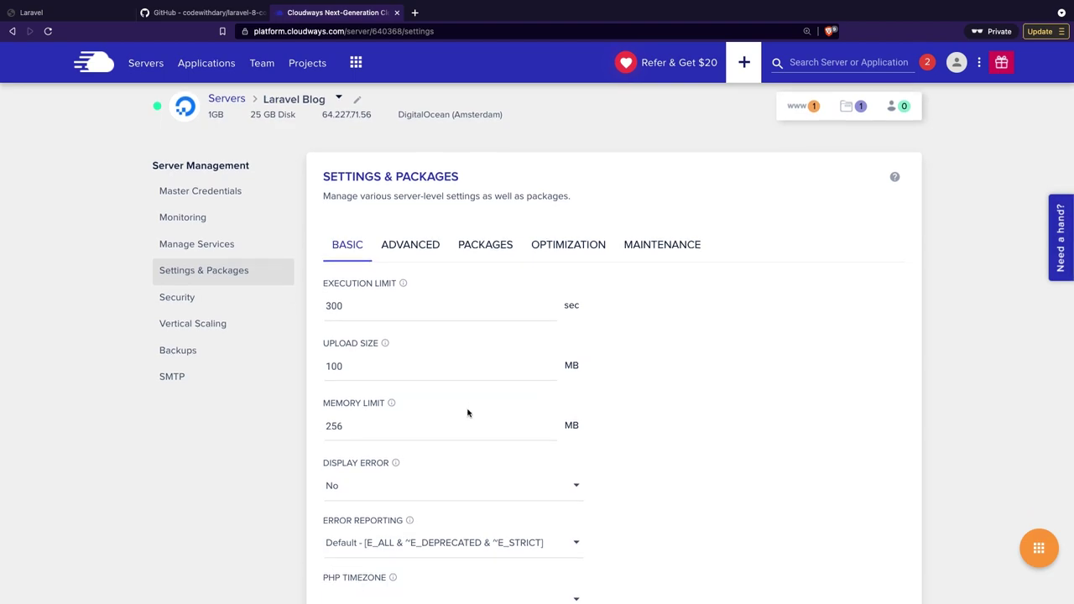
scroll(468, 412, down, 3)
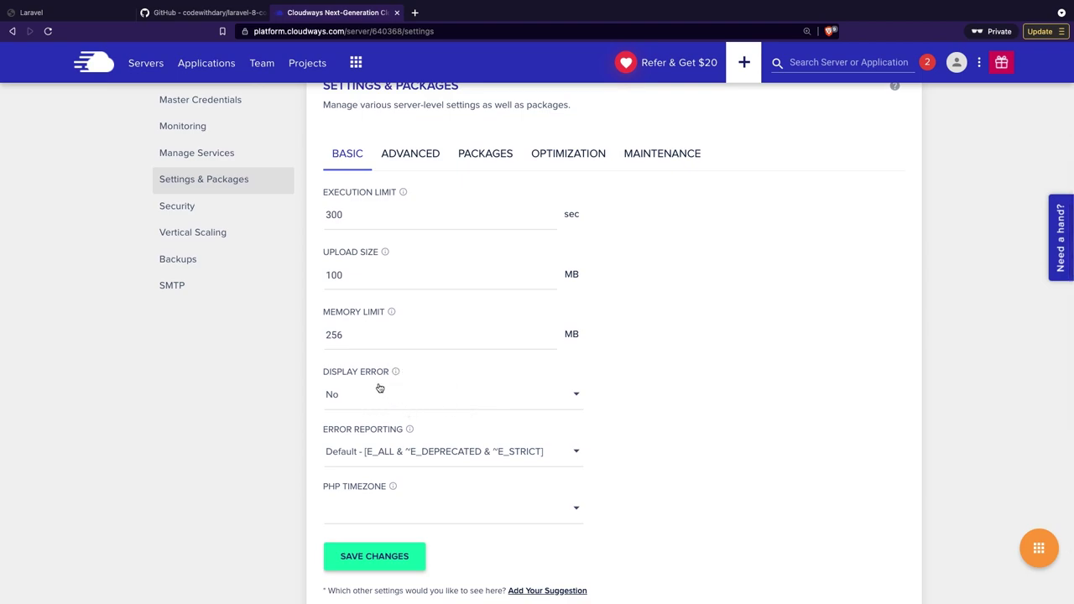
click(415, 154)
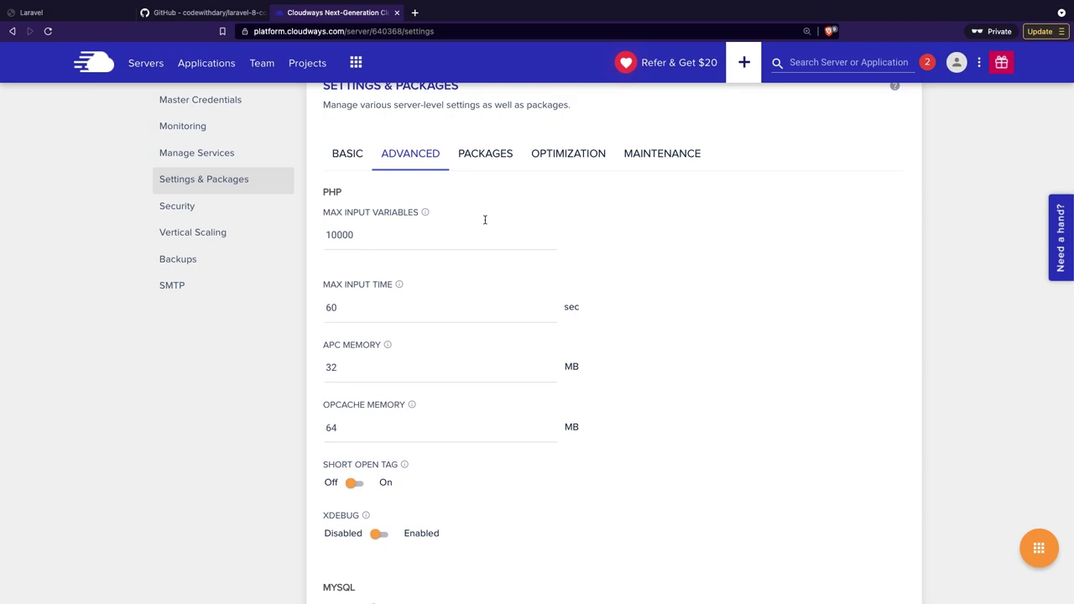
click(483, 154)
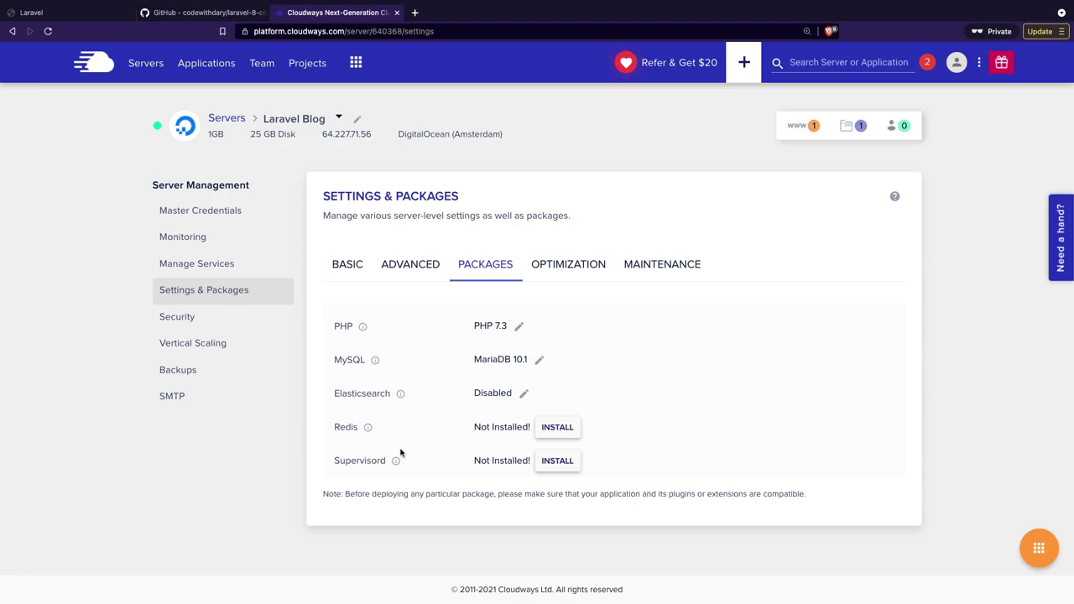
Step: Capture a region screenshot of the PHP 7.3 package row
key(super+shift+4)
drag(331, 315, 547, 345)
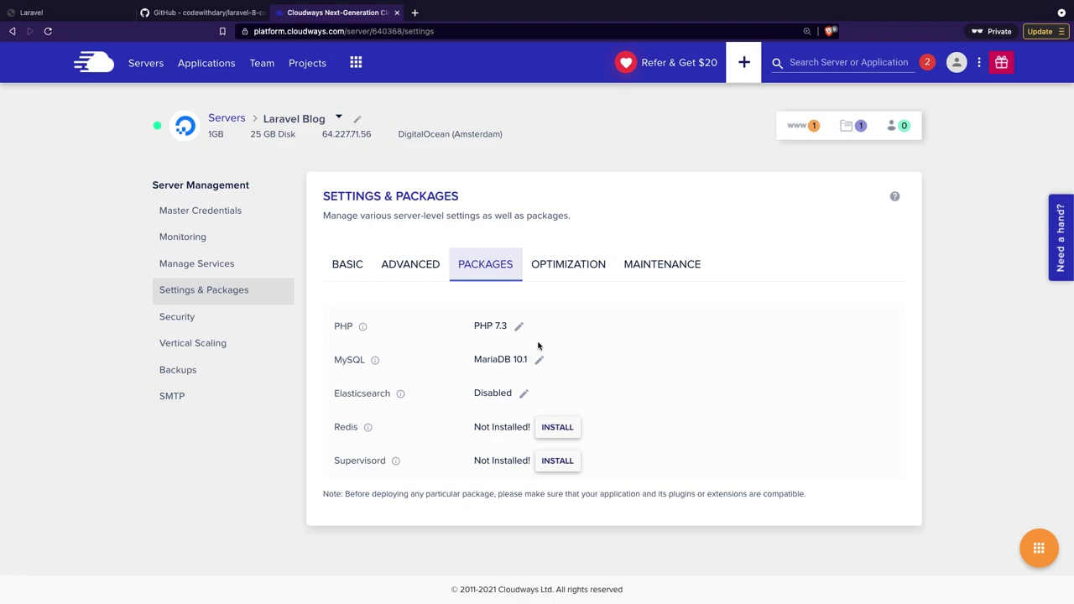
key(super+Tab)
key(super+Tab)
key(super+Tab)
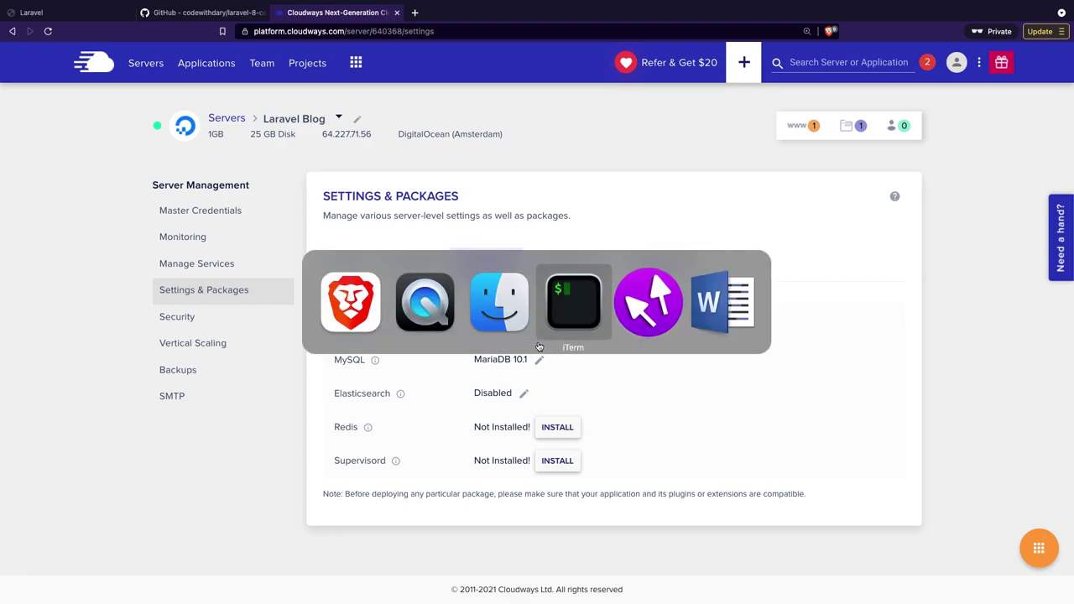
Step: Run php -v locally and highlight the reported PHP 8.0.6 version
text(php -v)
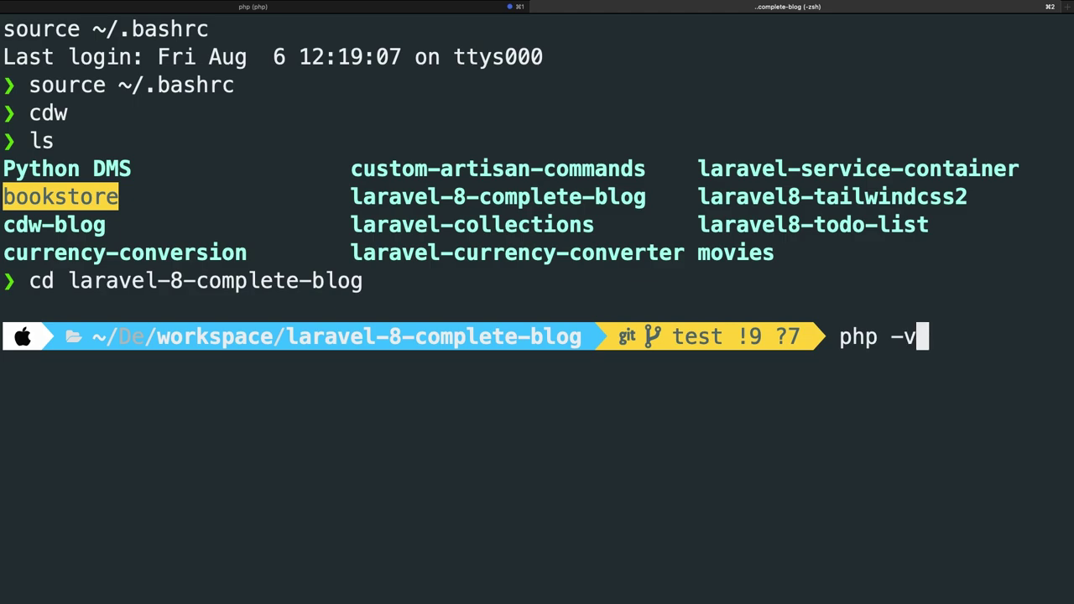
key(Return)
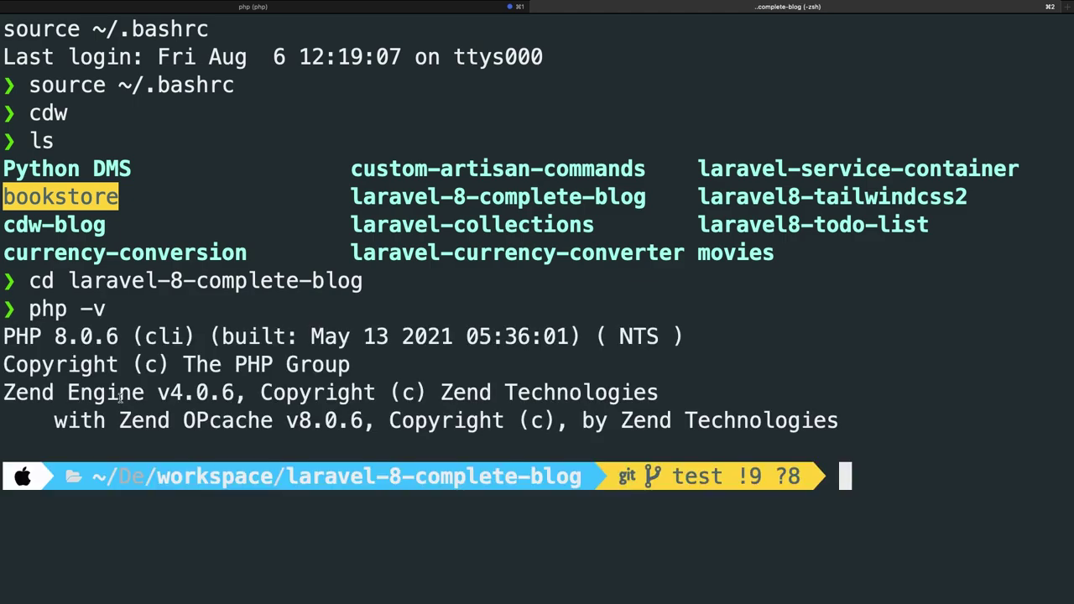
drag(118, 336, 2, 335)
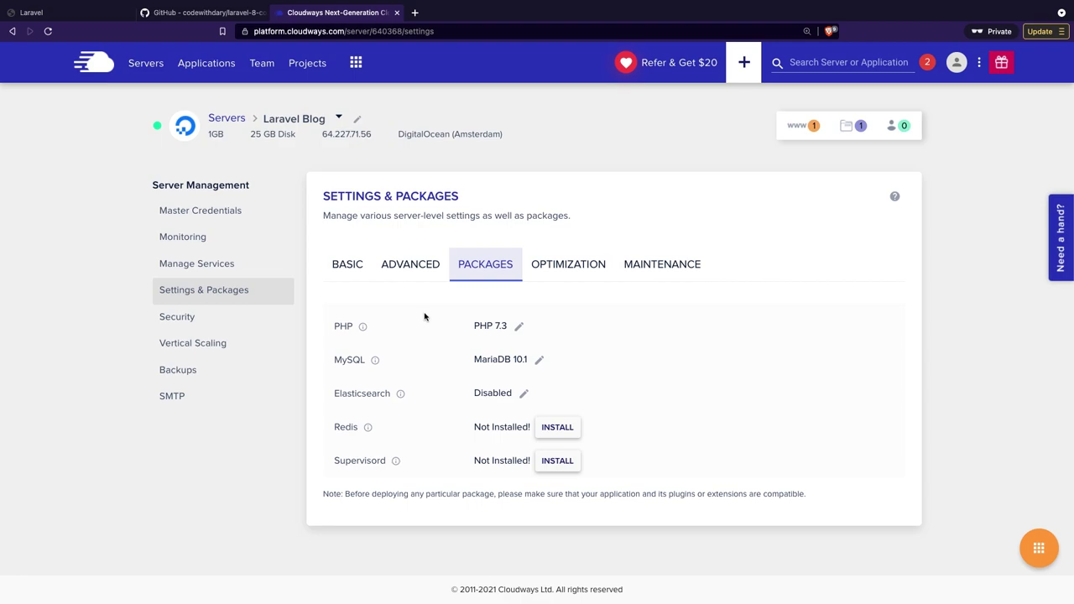
Step: Upgrade the Laravel Blog server's PHP from 7.3 to 8.0 and view its Optimization settings
click(521, 329)
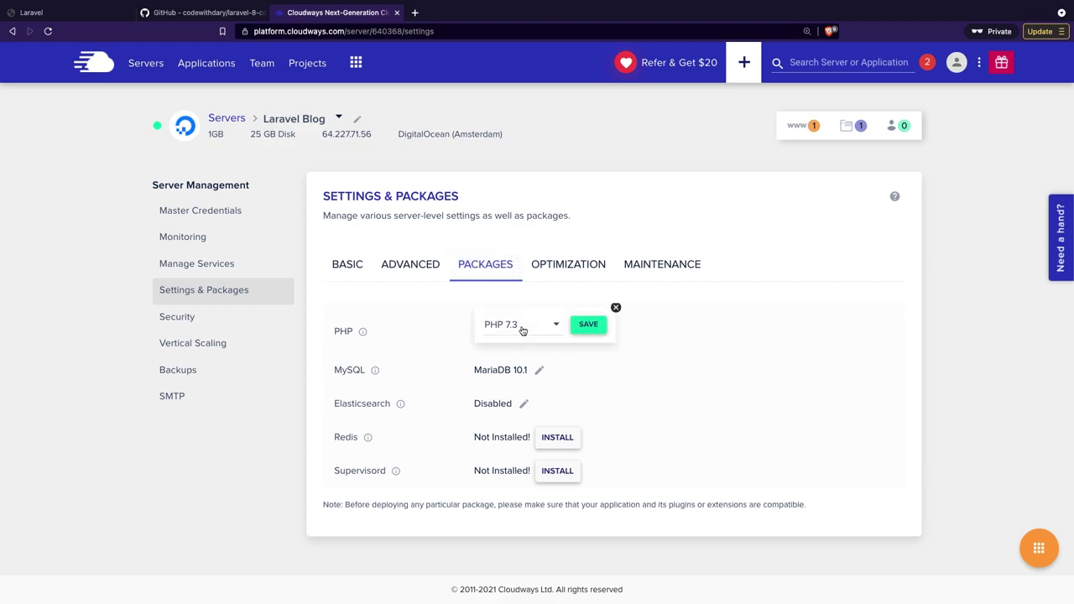
click(523, 331)
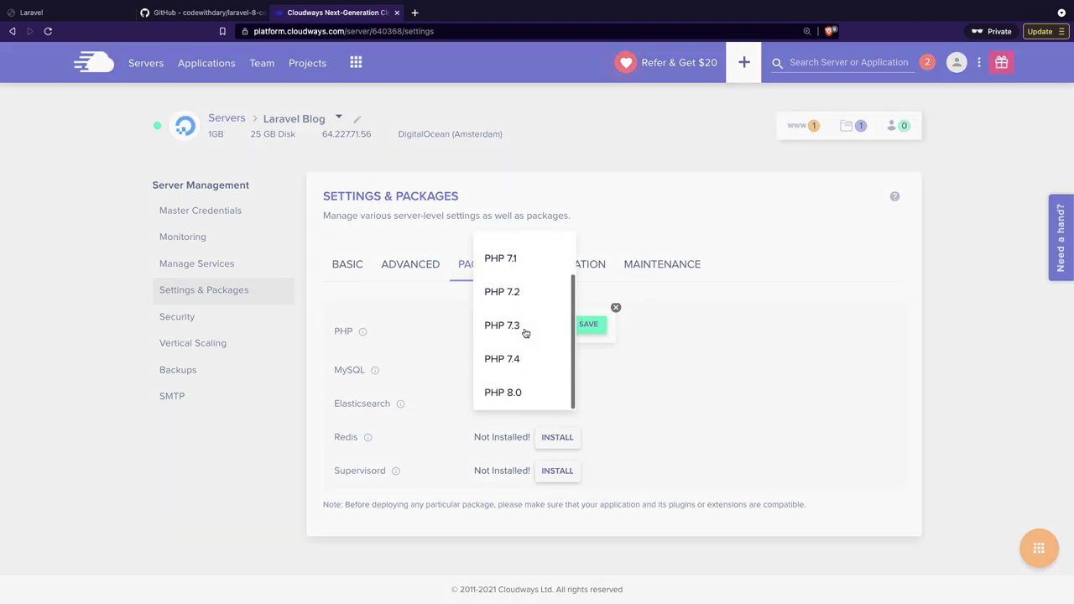
click(518, 391)
click(587, 328)
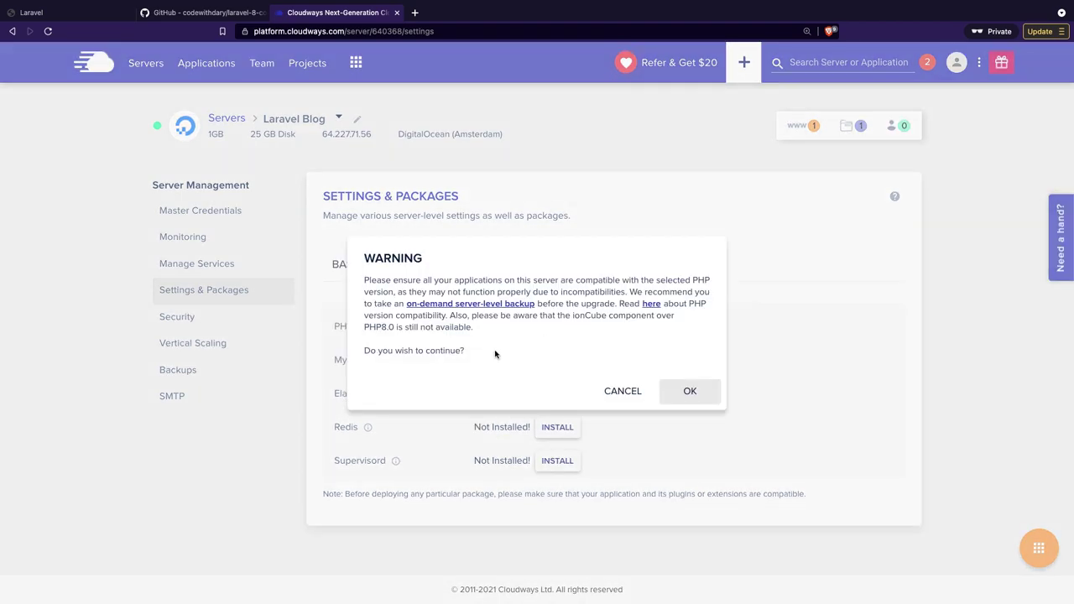
click(677, 394)
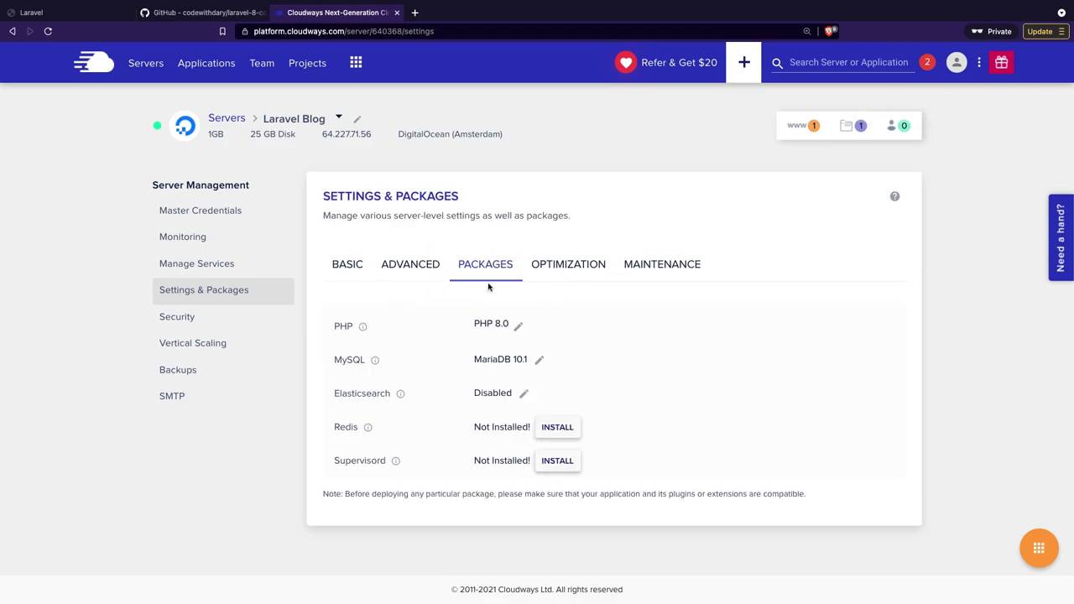
click(567, 266)
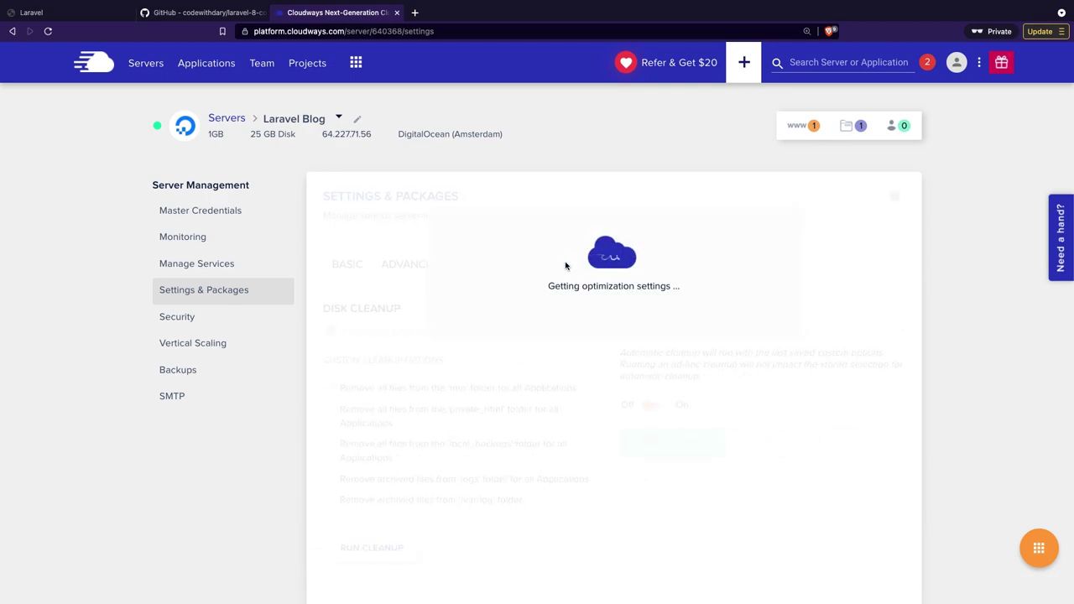
Step: Review the Maintenance schedule, then view Vertical Scaling showing 1GB at $10.00 monthly
scroll(395, 329, down, 1)
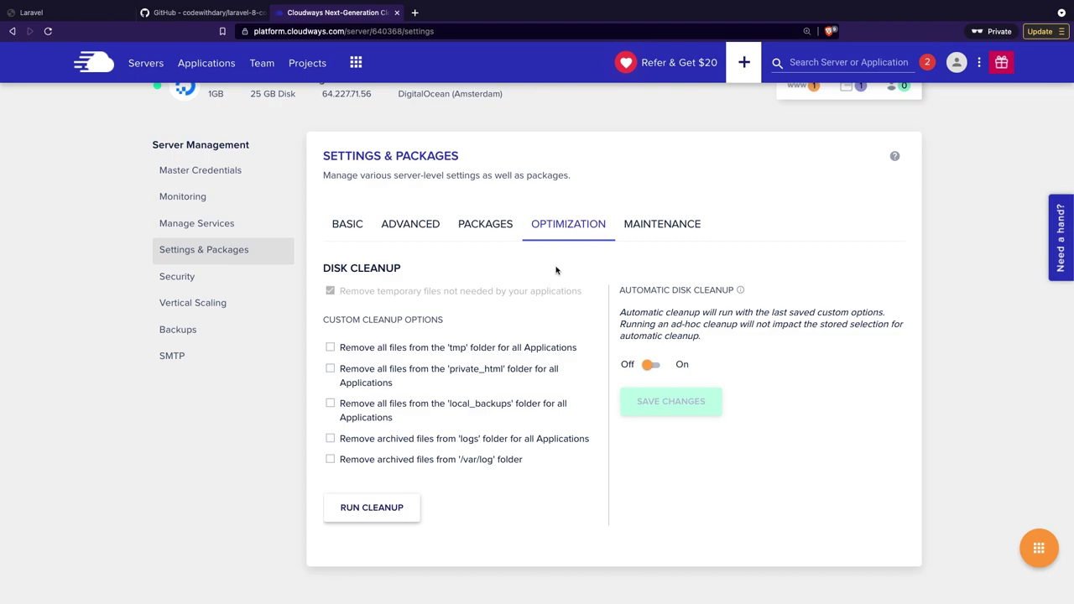
click(656, 225)
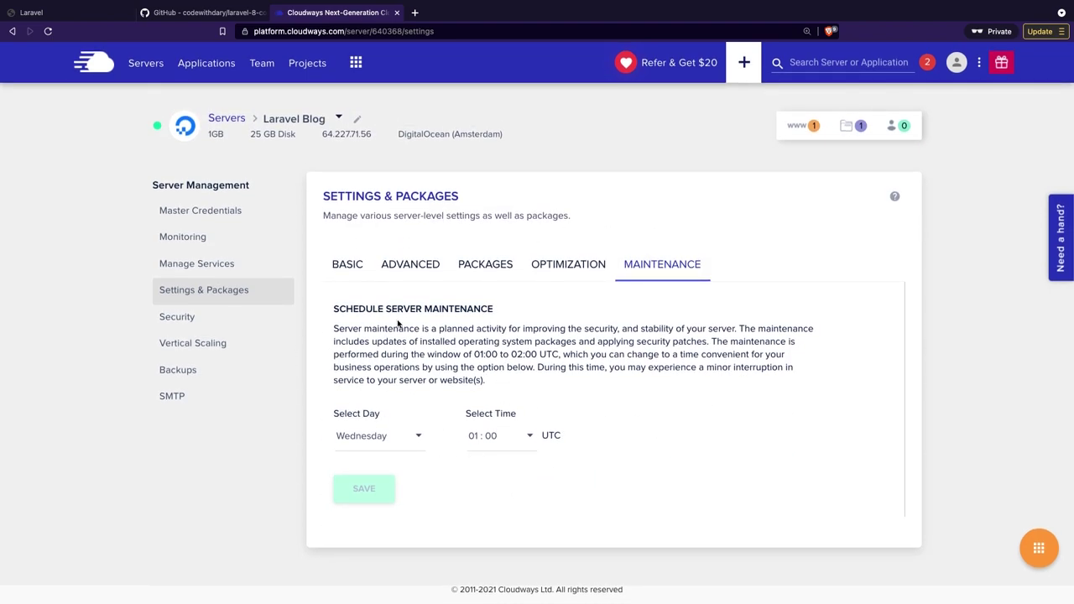
click(203, 353)
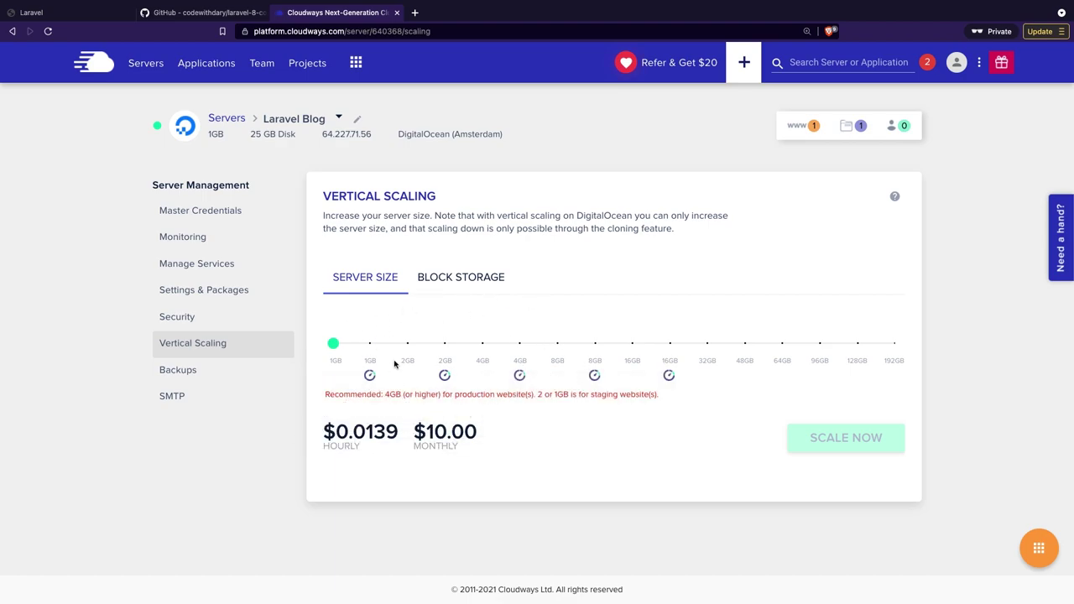
Step: Preview the 4GB server price, return the size to 1GB, and view Backups
mouse_move(333, 344)
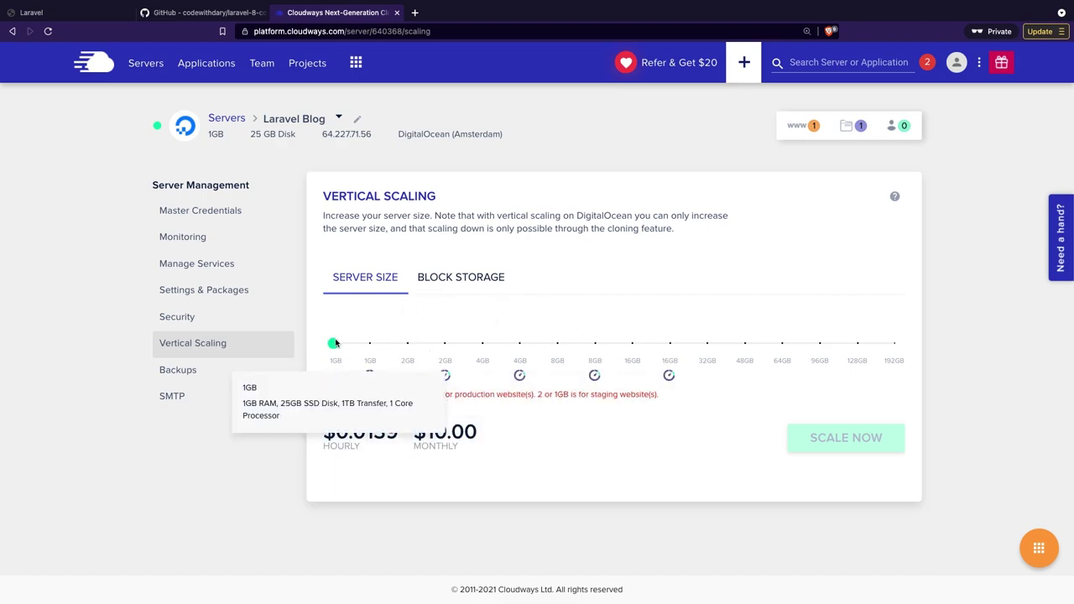
drag(333, 344, 483, 345)
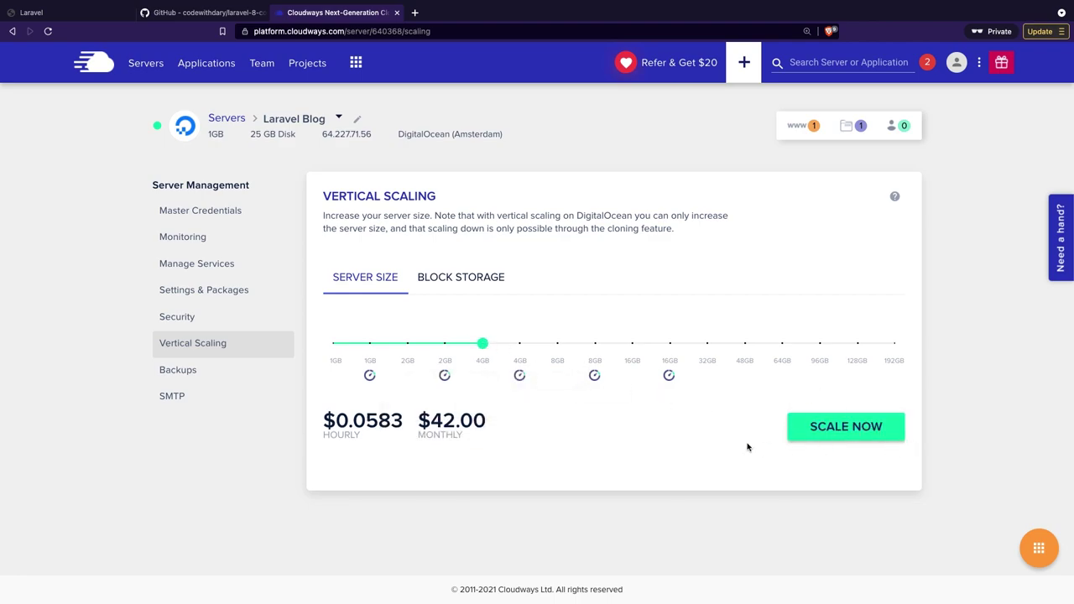
drag(483, 344, 263, 324)
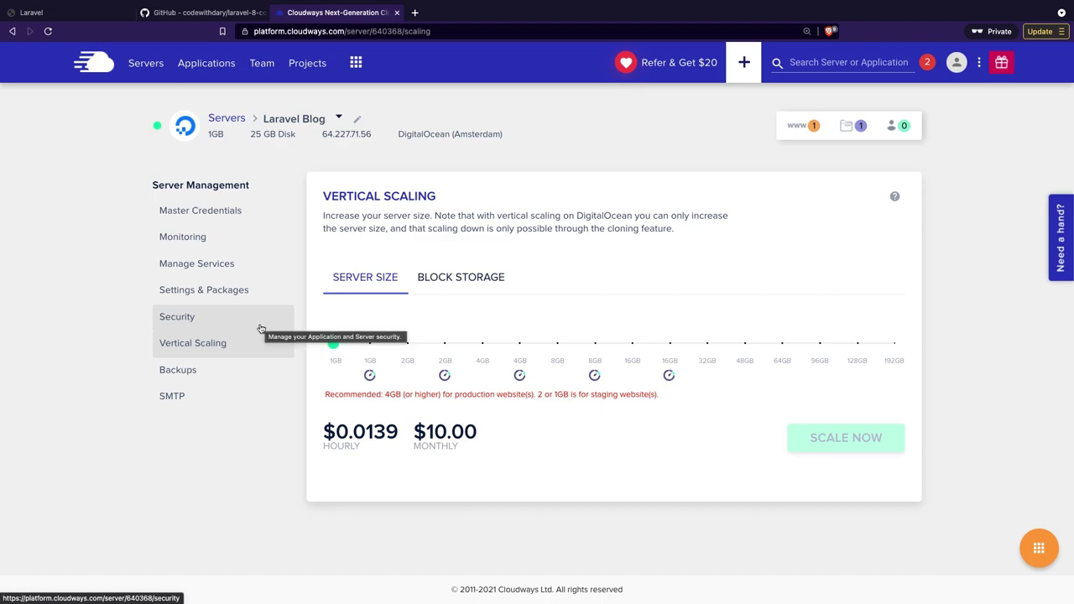
click(198, 370)
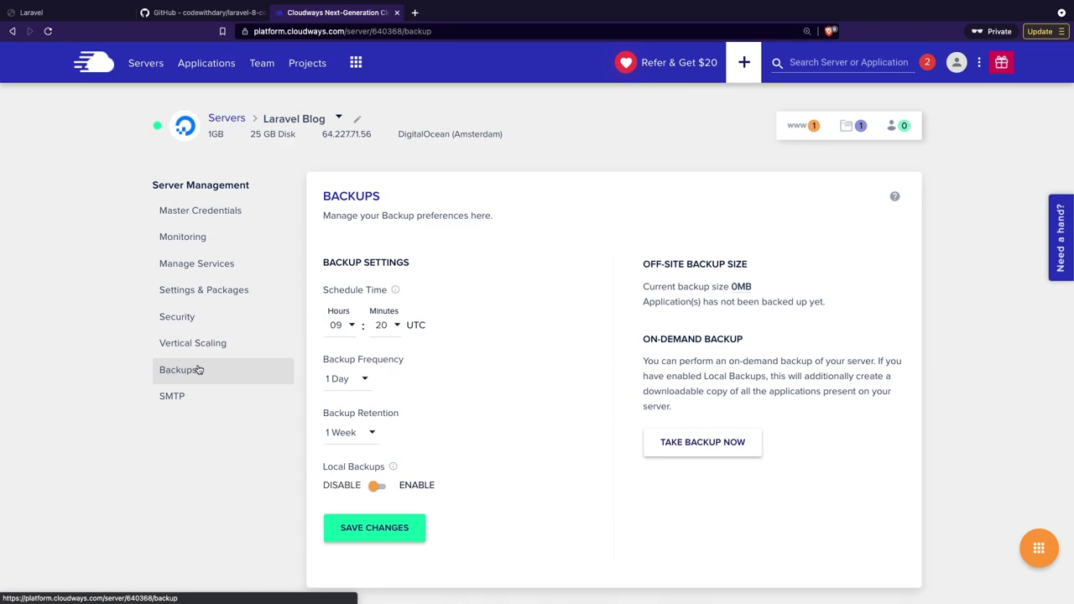
Step: Look over the daily backup schedule, then view the server's Master Credentials
scroll(410, 369, down, 1)
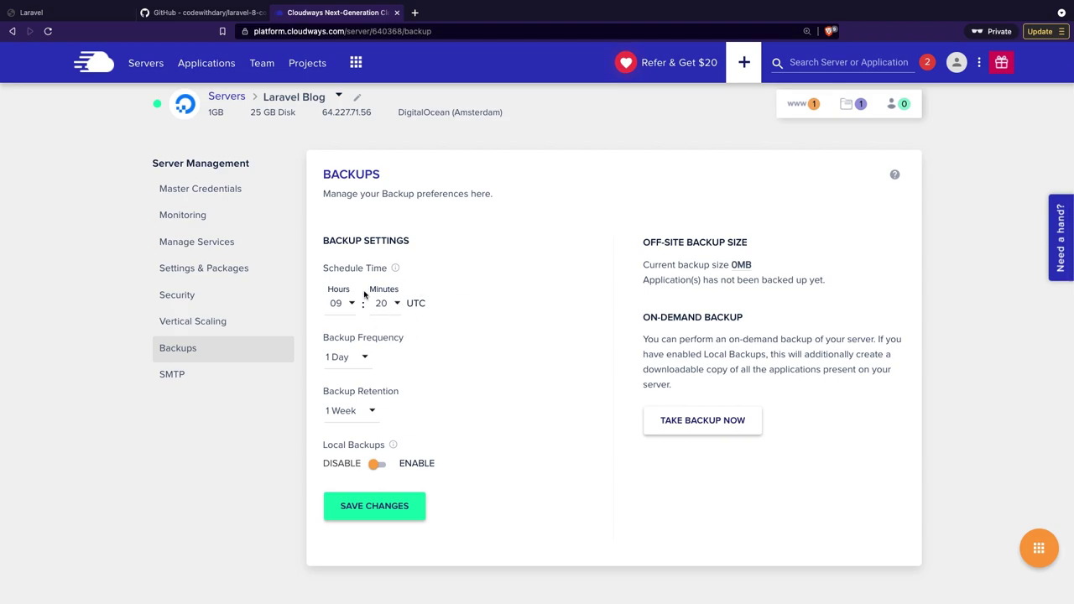
mouse_move(409, 307)
click(187, 199)
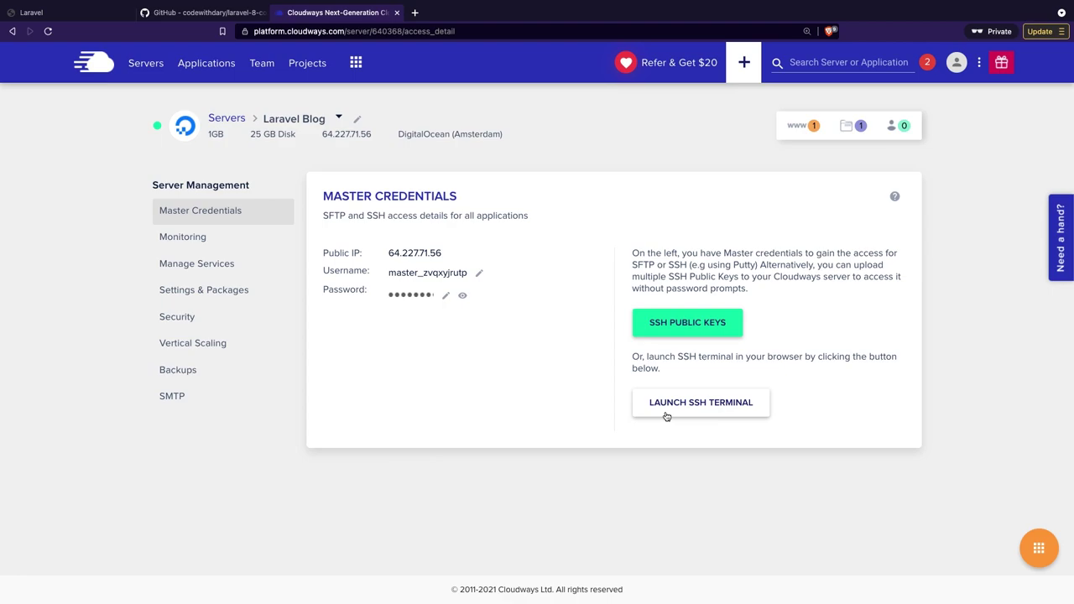
Step: Copy the master SSH username from Cloudways' Master Credentials page for use in the terminal
click(423, 274)
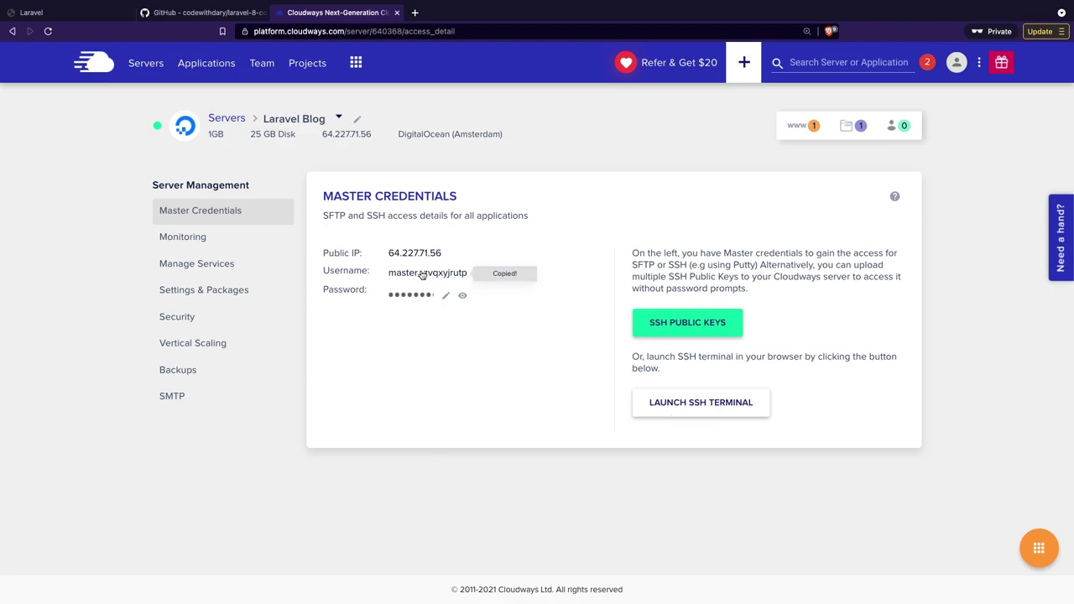
key(super+Tab)
key(super+Tab)
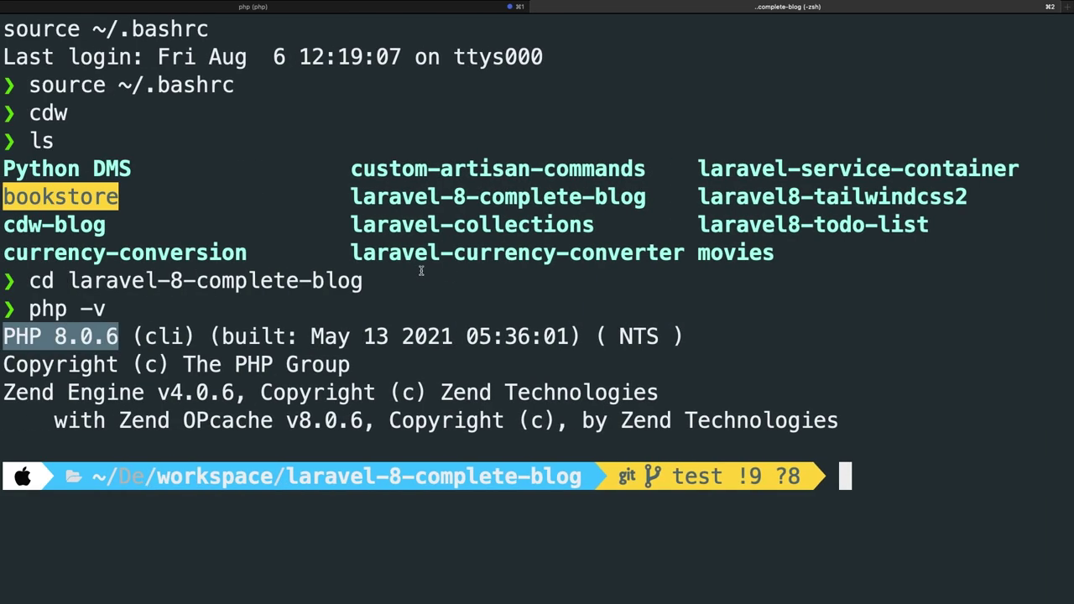
Step: Run ssh as the master user at 64.227.71.56, pasting the copied username and public IP
key(super+minus)
key(super+minus)
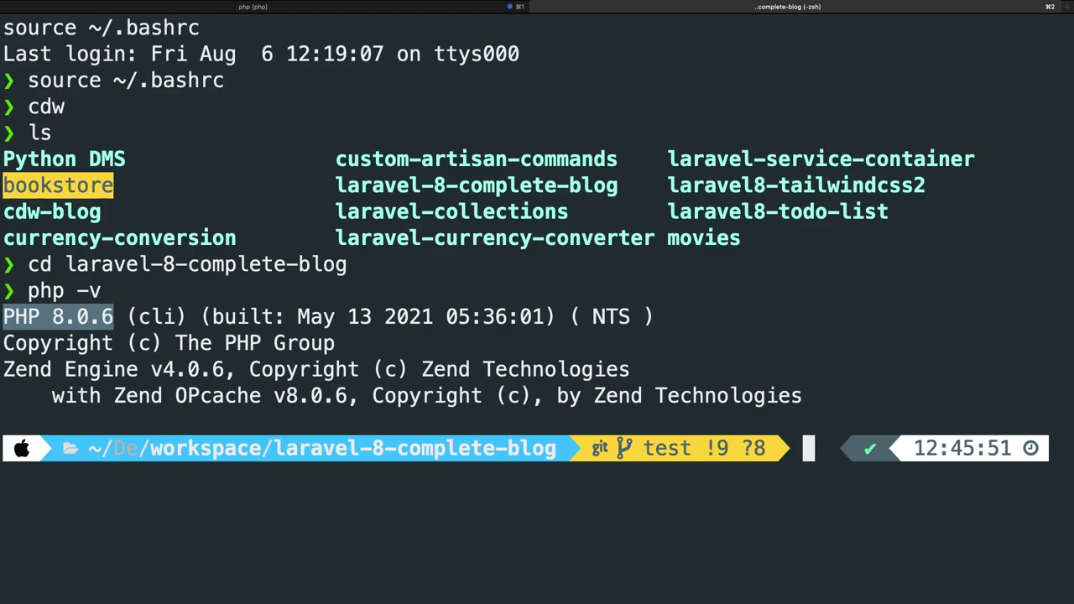
text(ssh)
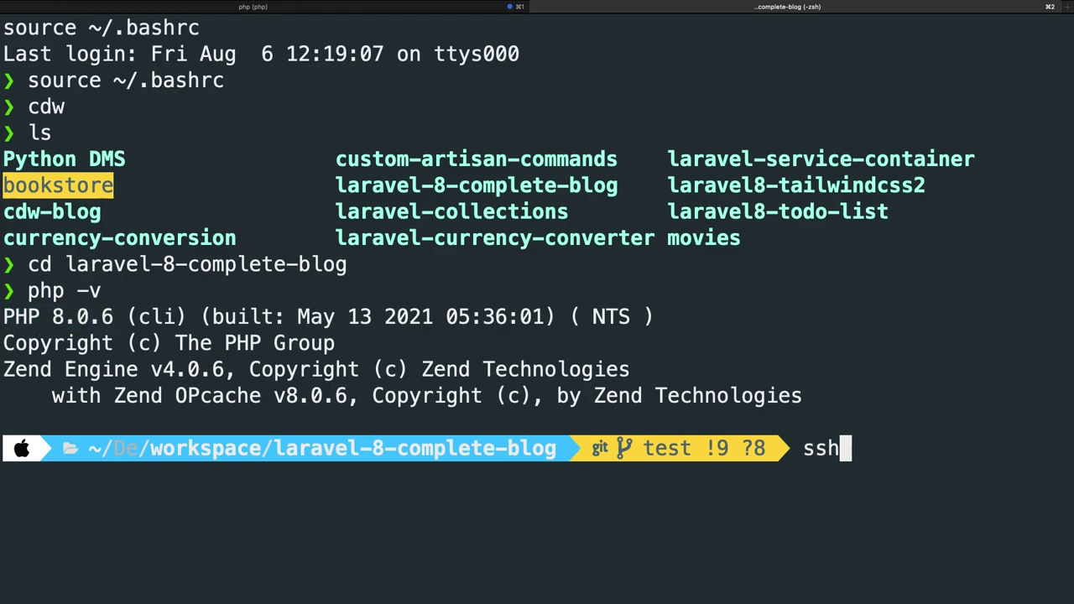
key(super+v)
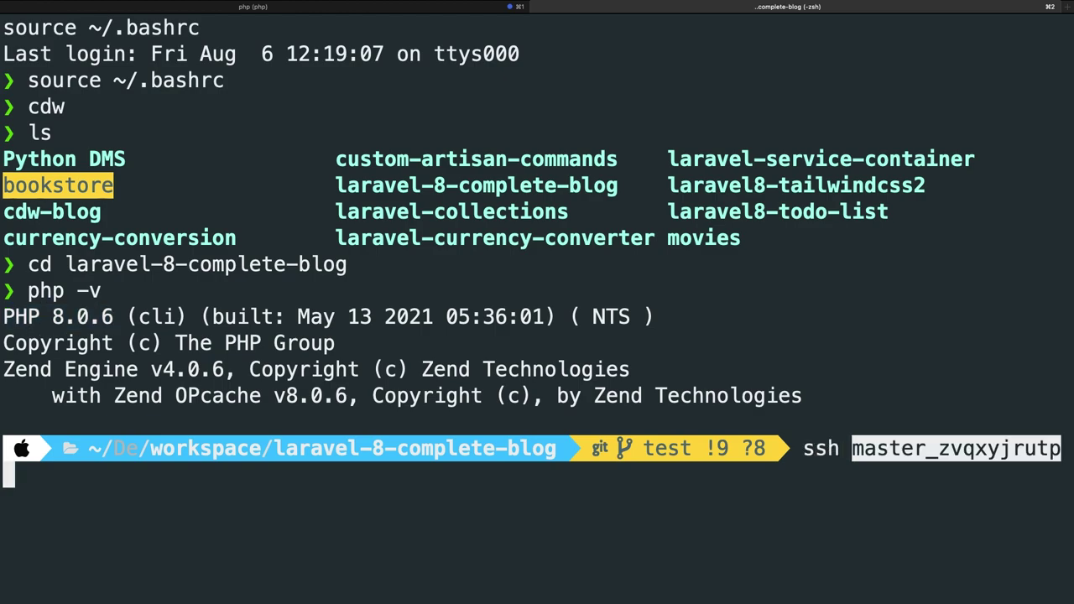
key(super+Tab)
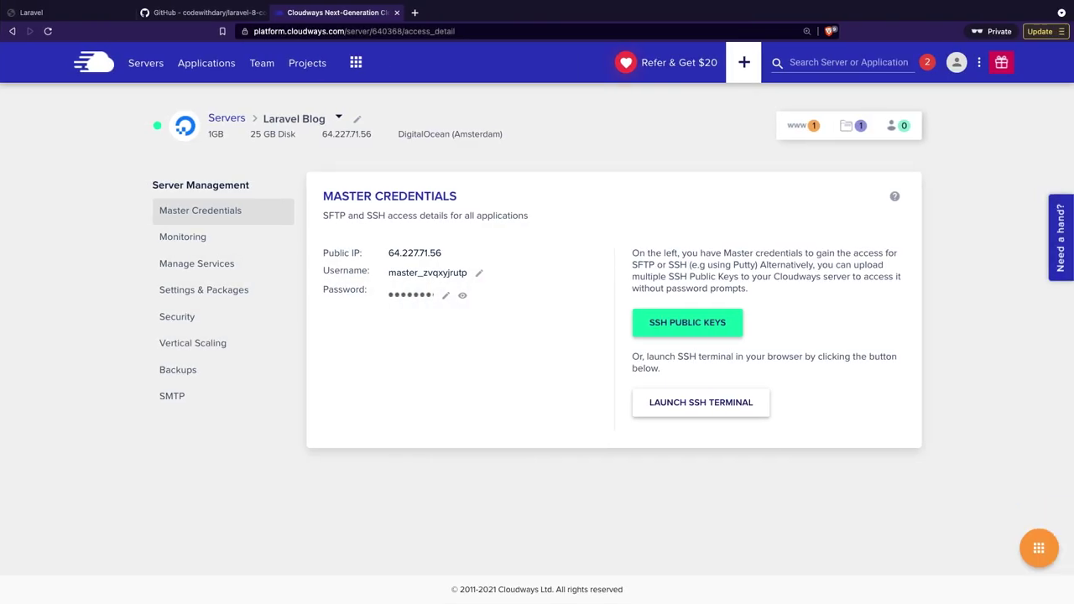
click(417, 257)
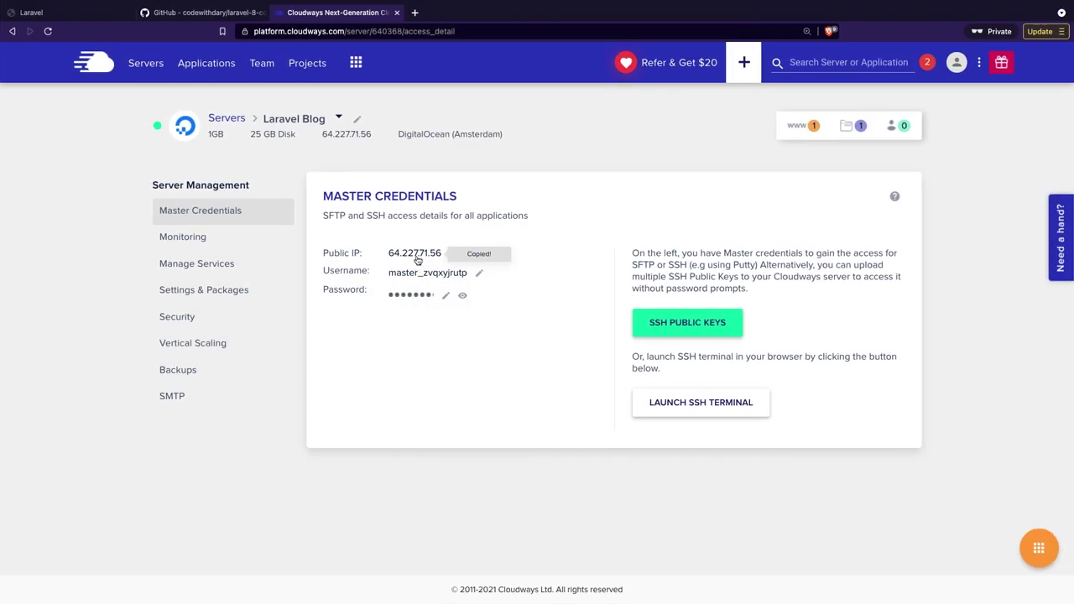
key(super+Tab)
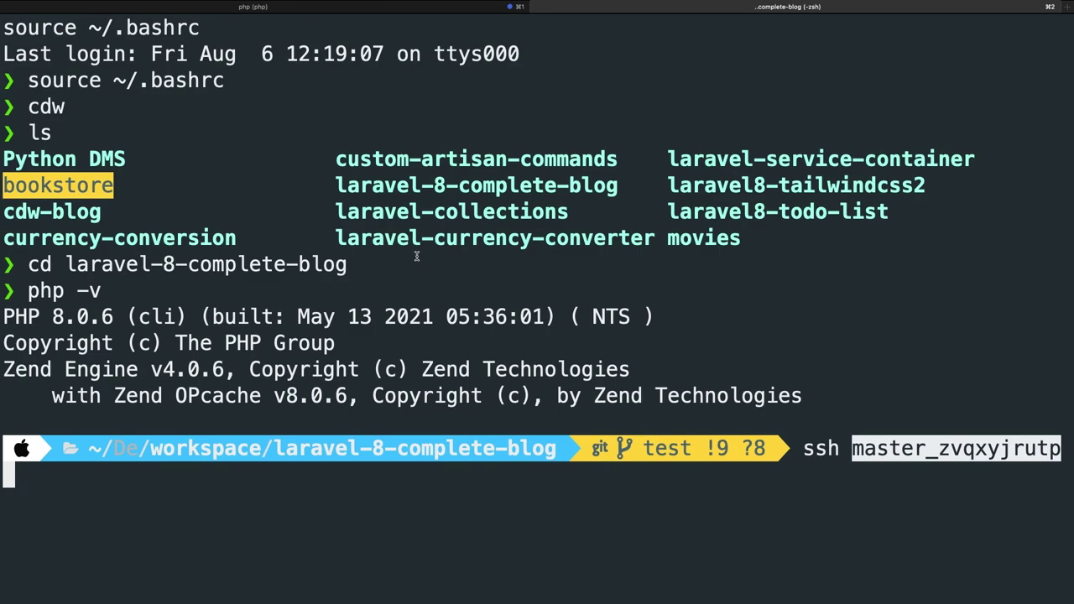
key(Right)
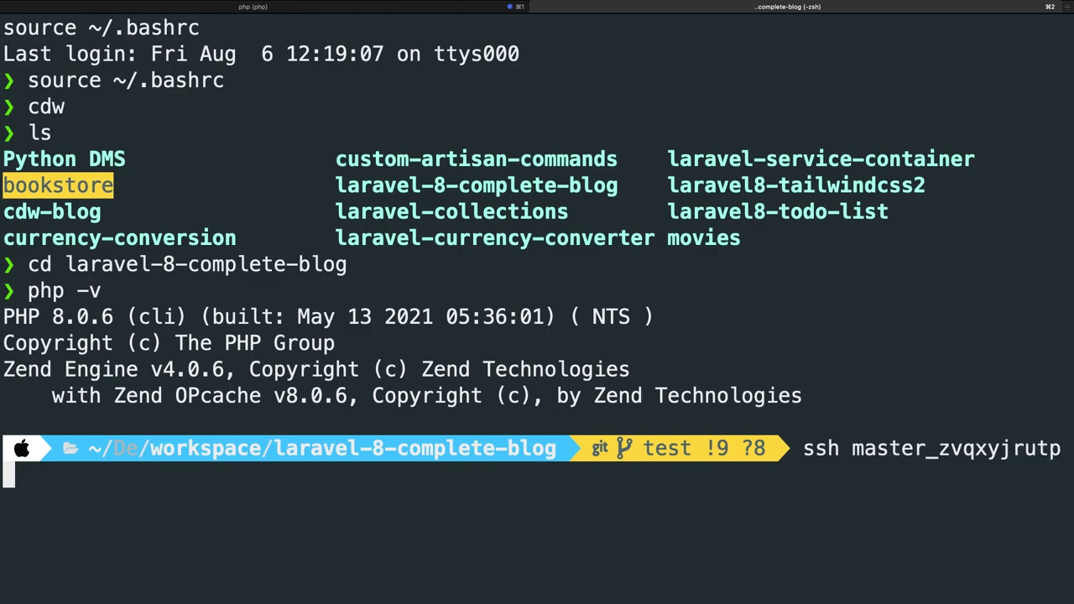
text(@)
key(super+v)
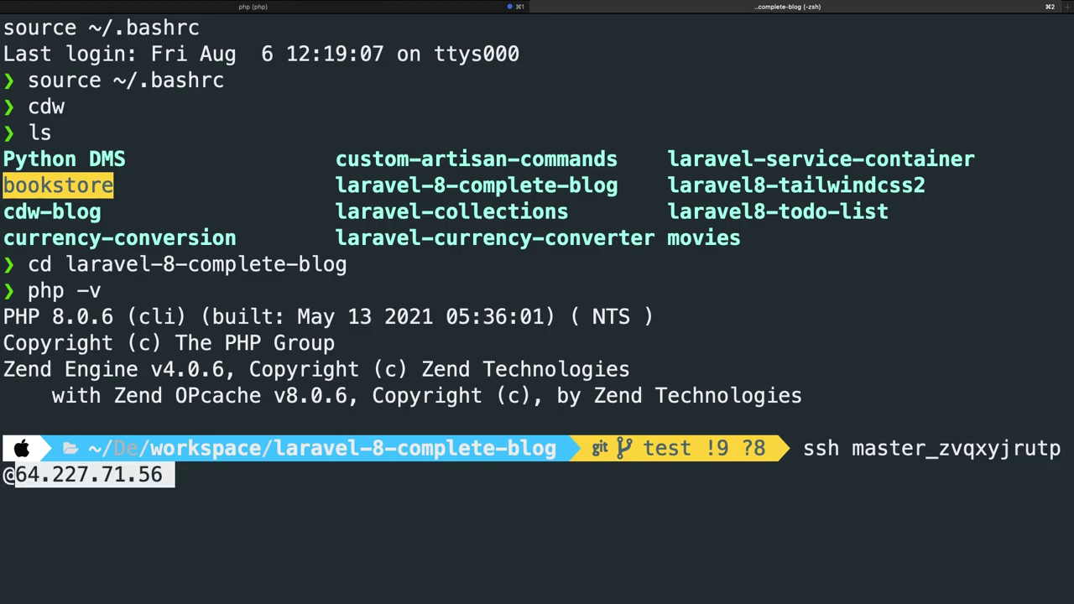
key(Return)
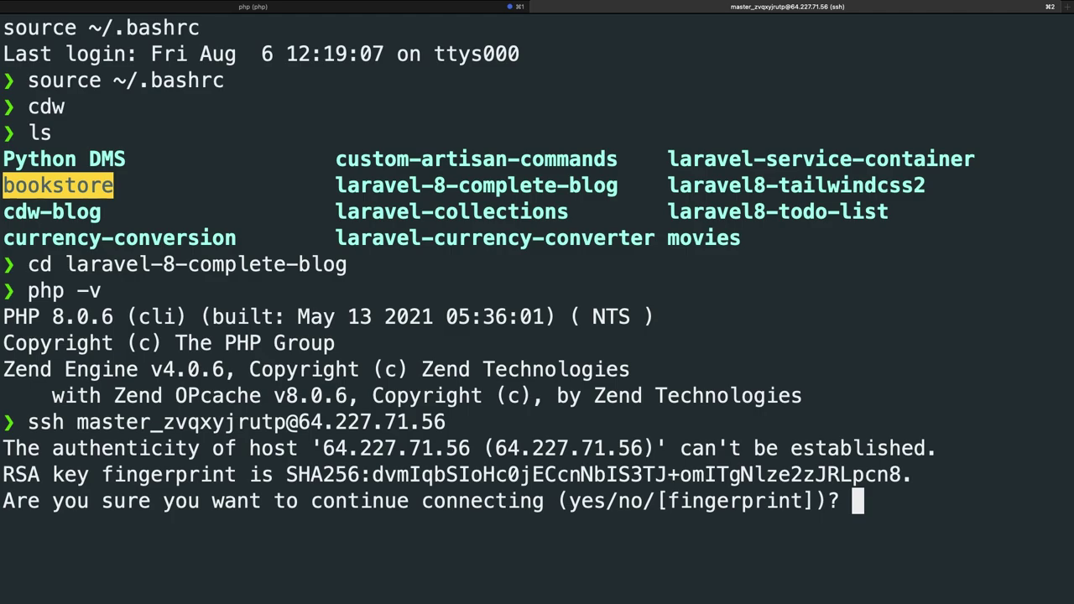
Step: Accept the server's host key with yes and log in using the master password copied from Cloudways
text(yes)
key(Return)
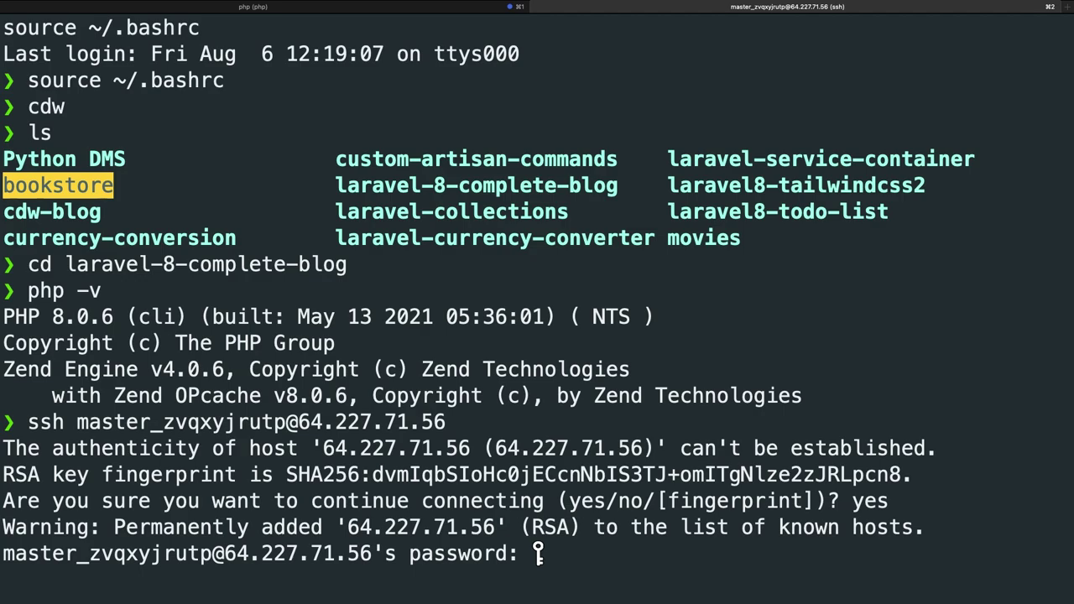
key(super+Tab)
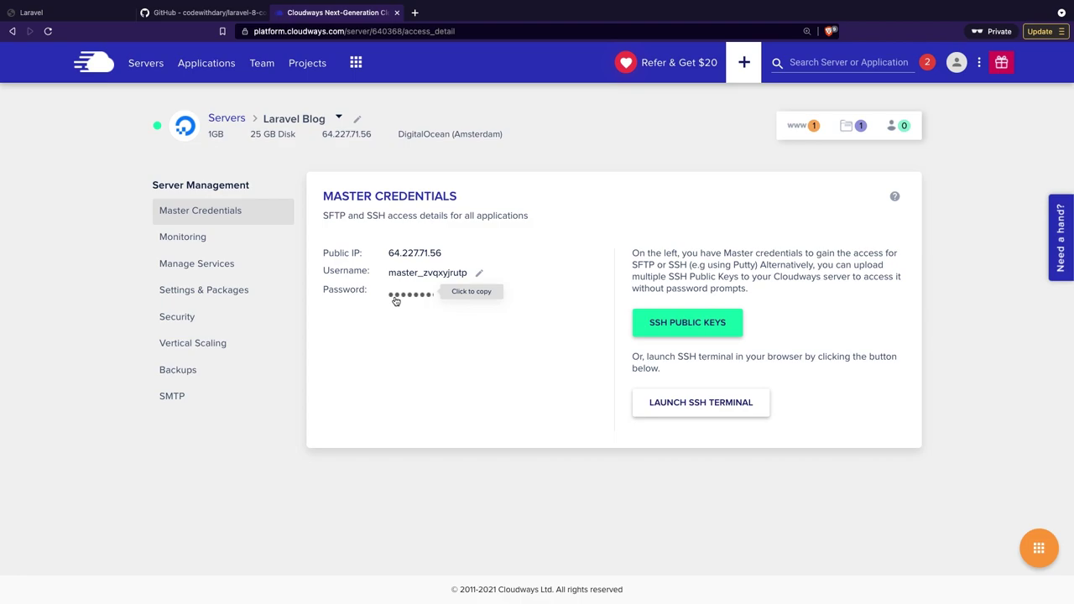
click(396, 301)
key(super+Tab)
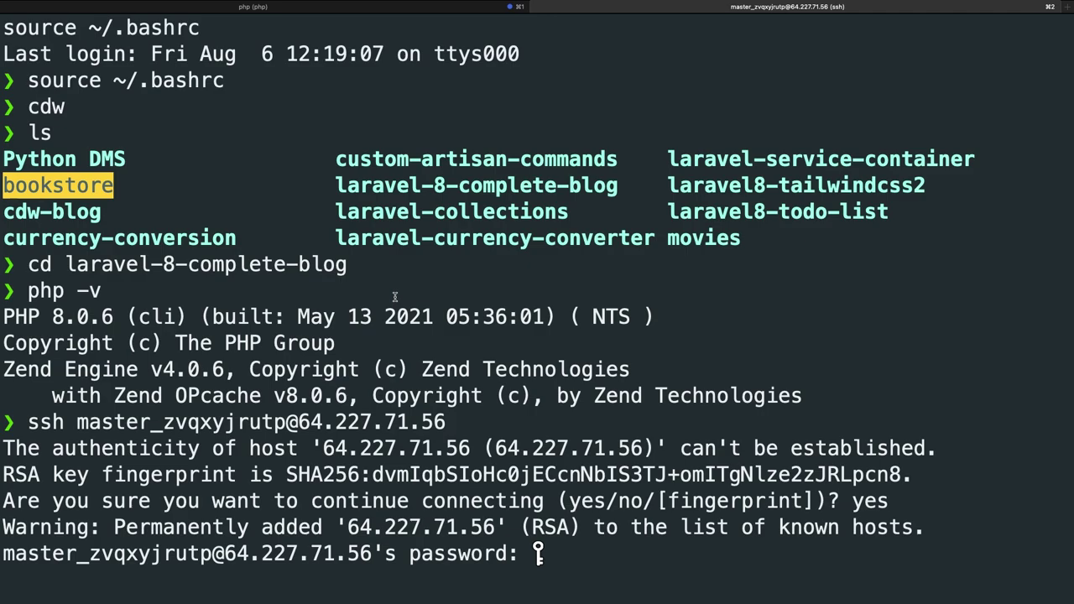
key(super+v)
key(Return)
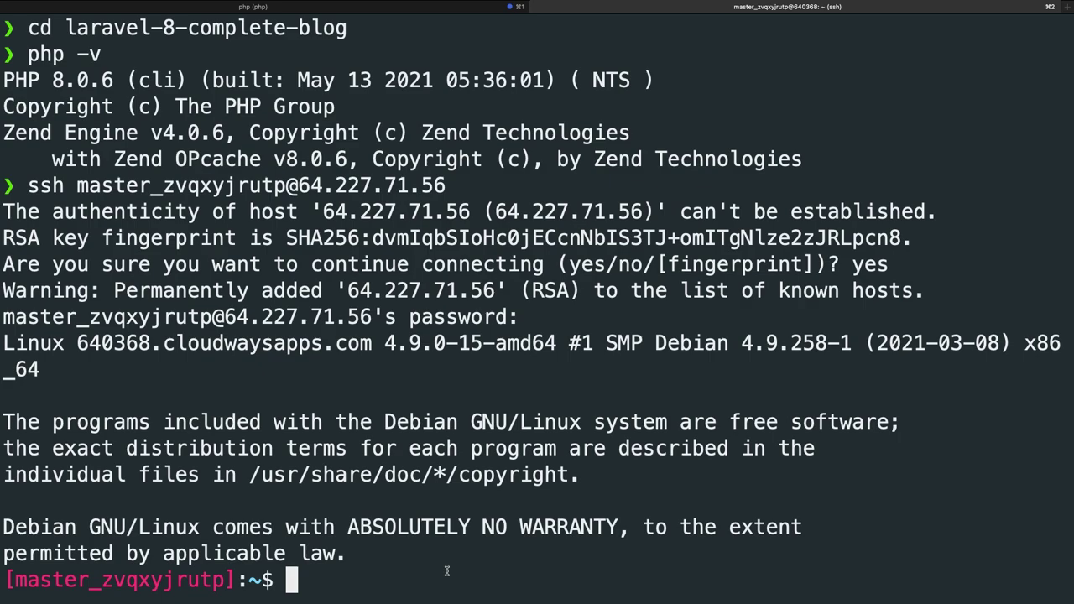
Step: List the home folder, change into applications and list it to find sykhussnhp
text(ls)
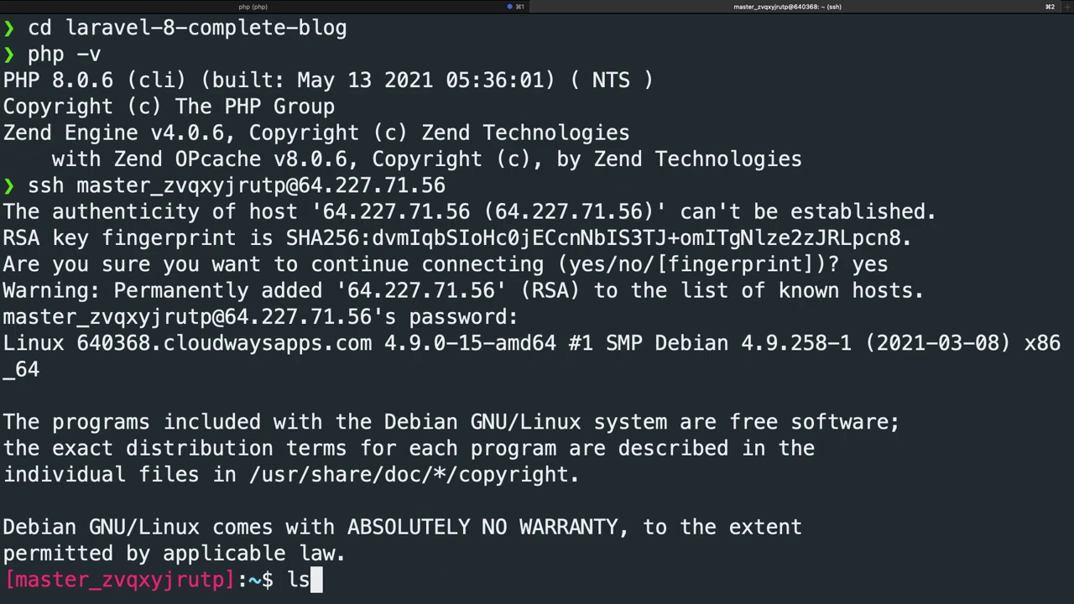
key(Return)
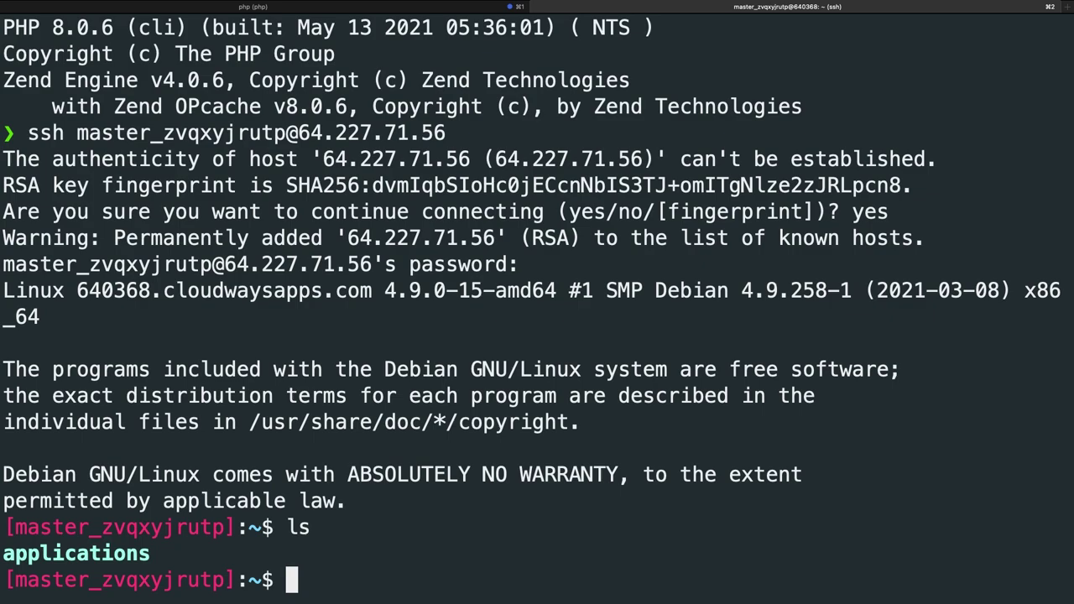
text(cd a)
key(Tab)
key(Return)
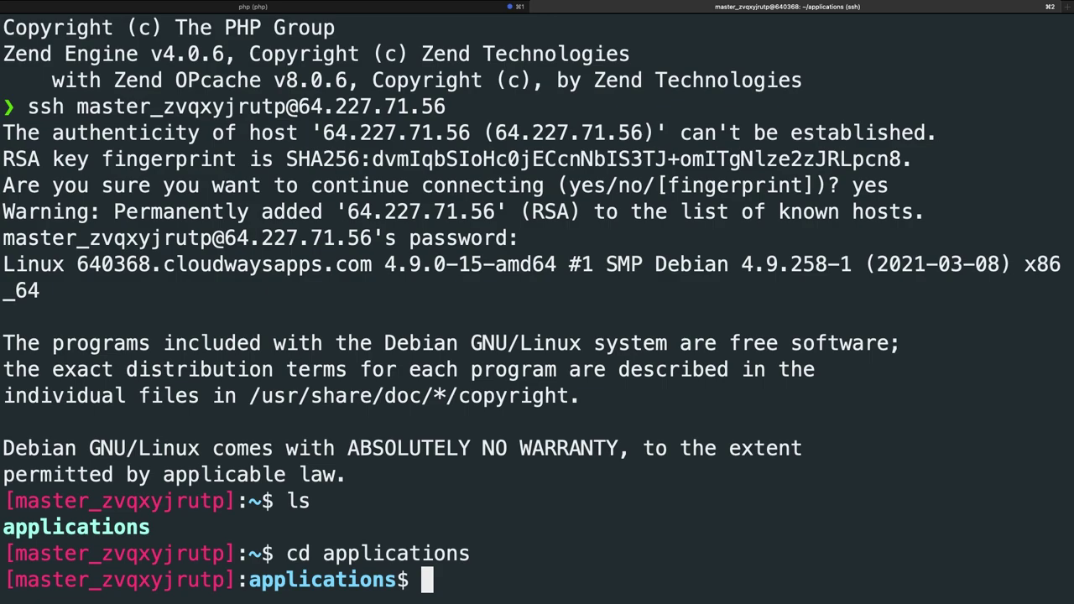
text(ls)
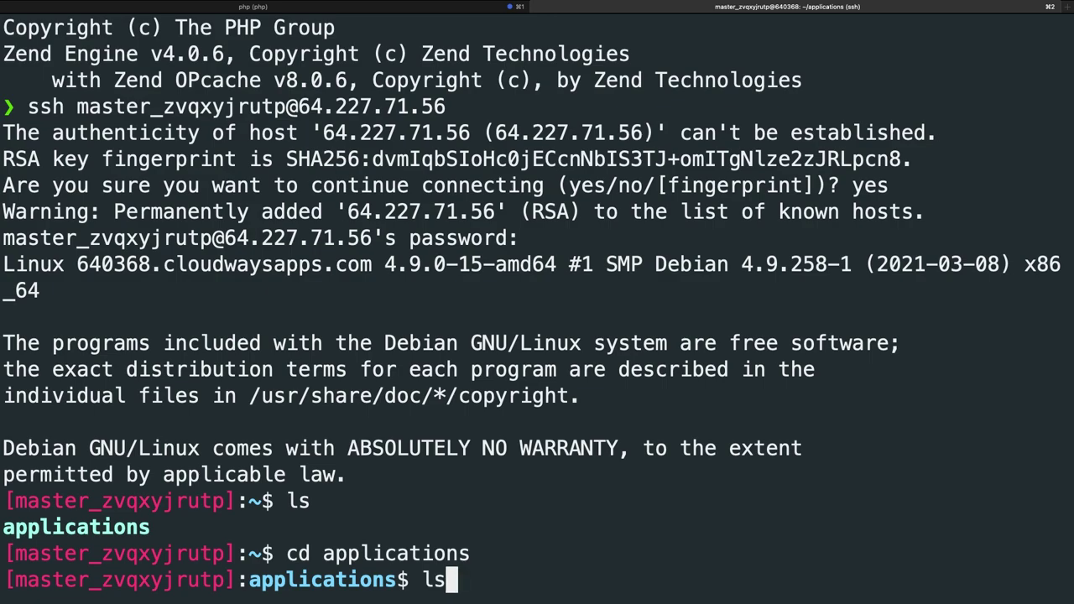
key(Return)
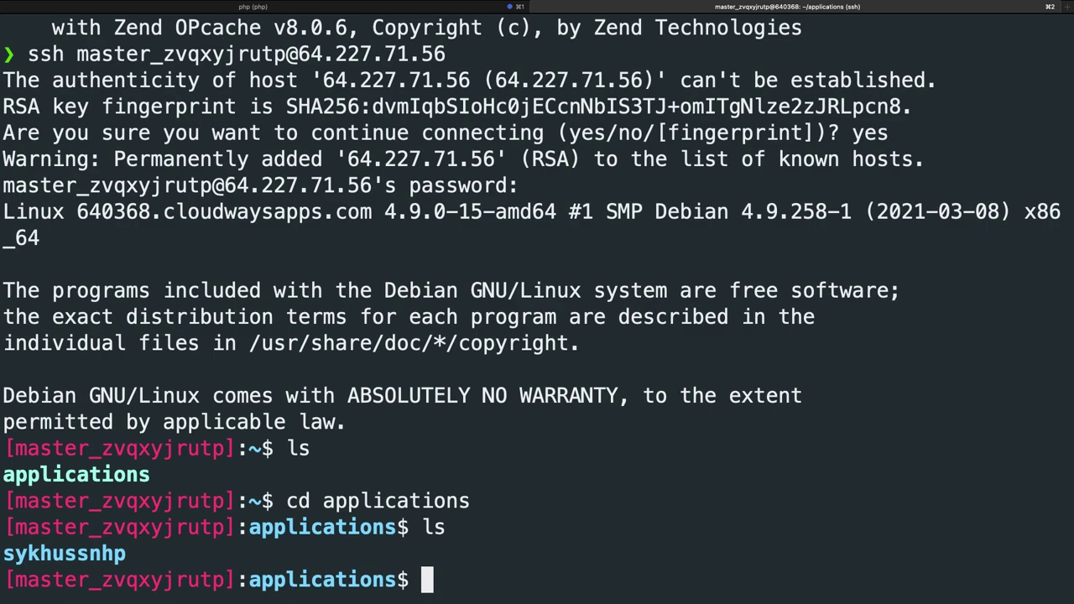
Step: Enter the sykhussnhp folder and list it, picking out the private_html and public_html folders
text(cd)
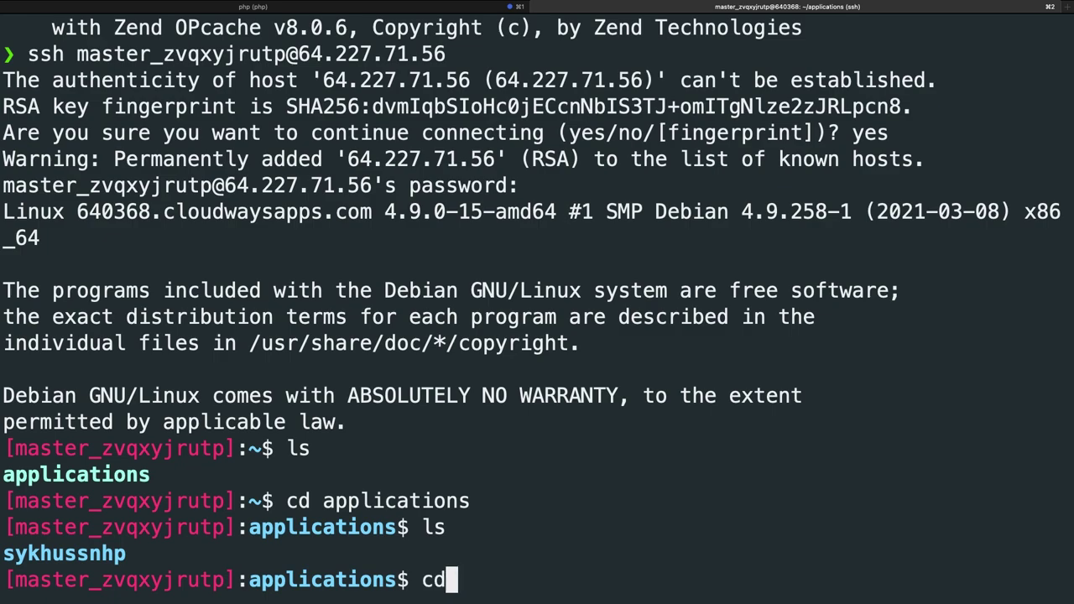
text( sy)
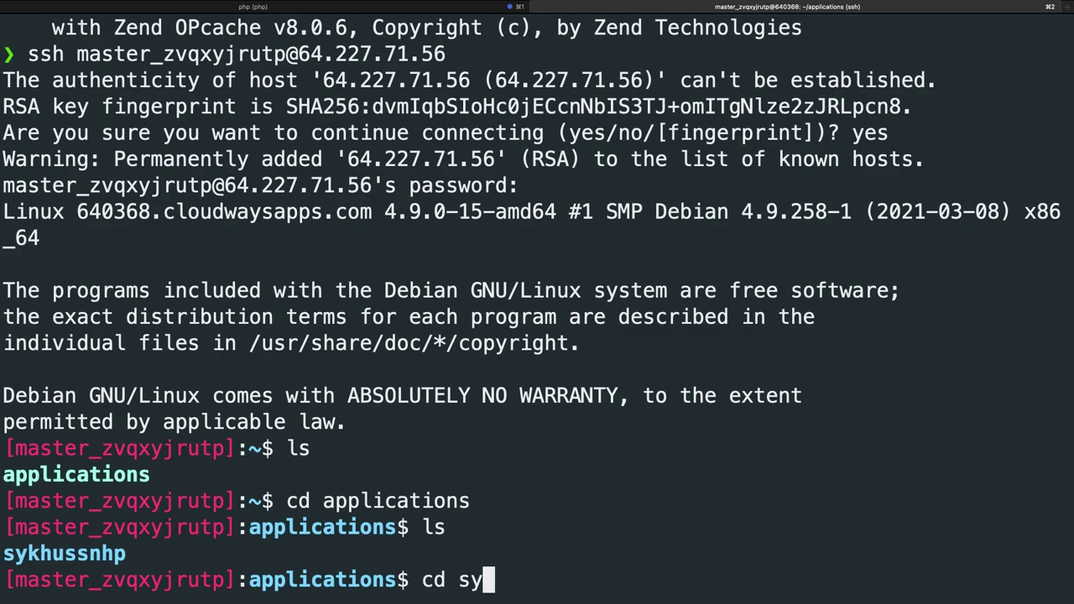
key(Tab)
key(Return)
text(ls)
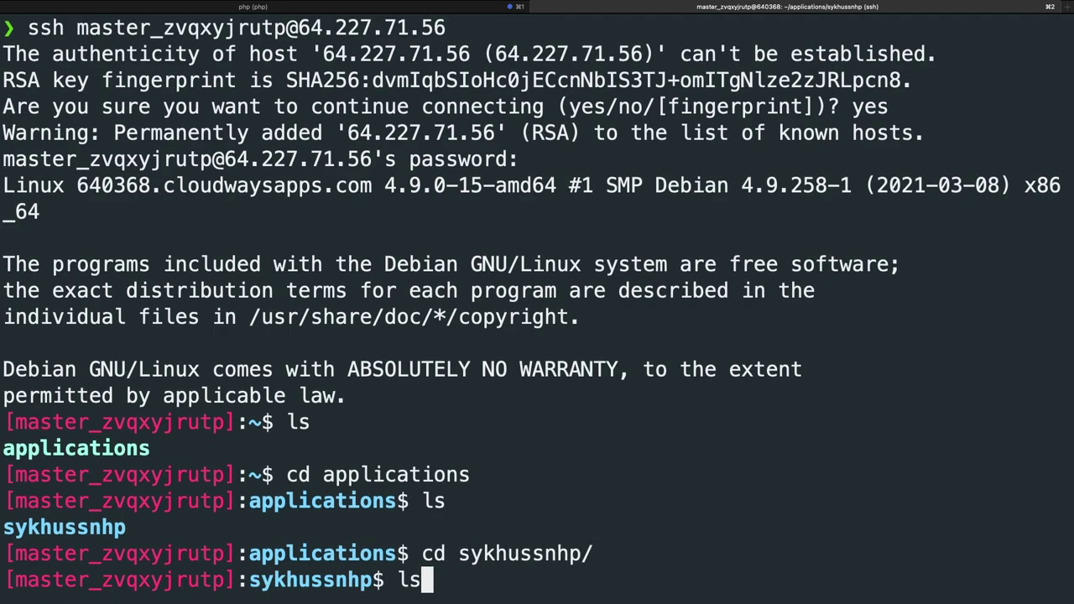
key(Return)
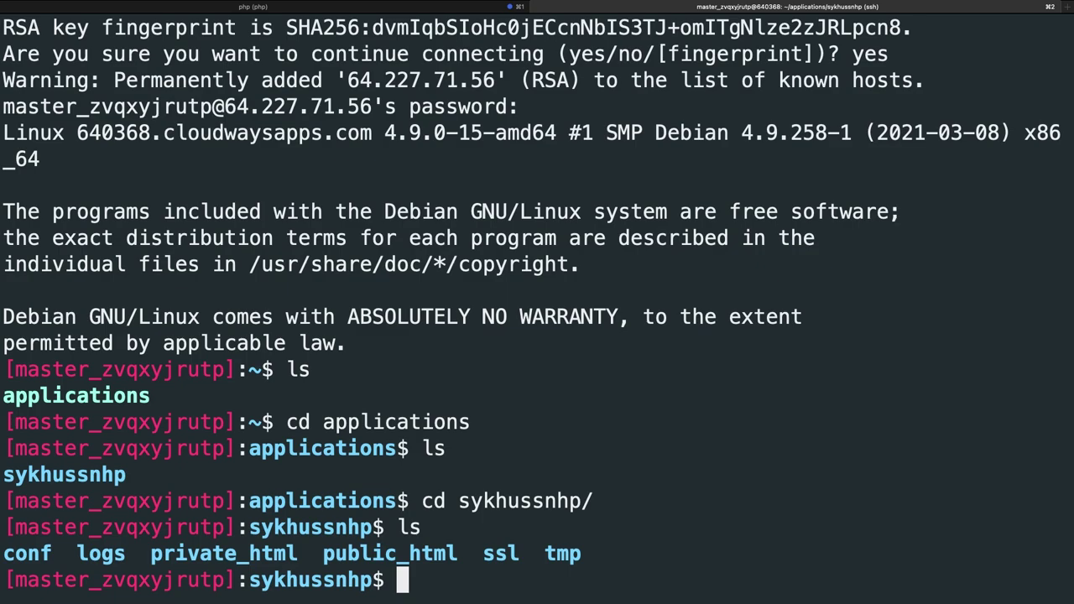
double_click(232, 552)
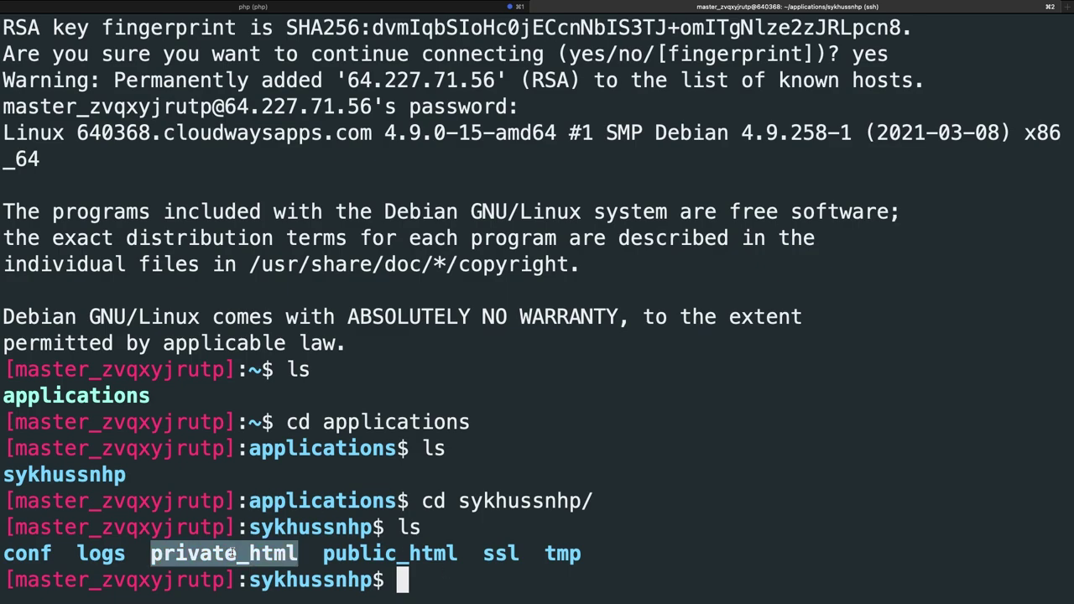
double_click(404, 556)
click(443, 579)
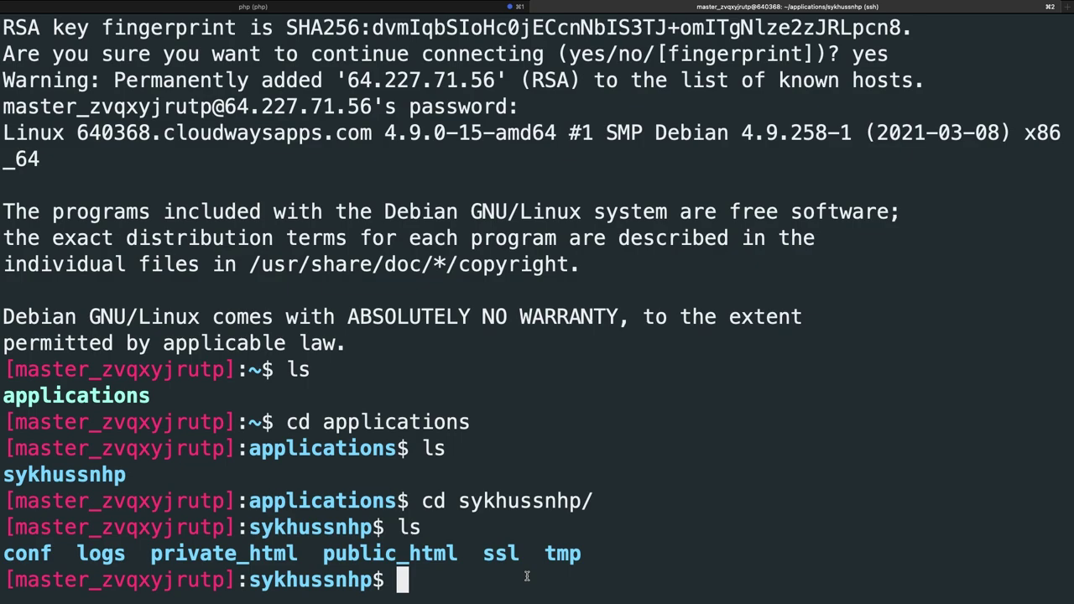
Step: Enter public_html and list its Laravel files such as app, artisan, routes and vendor
text(cd pub)
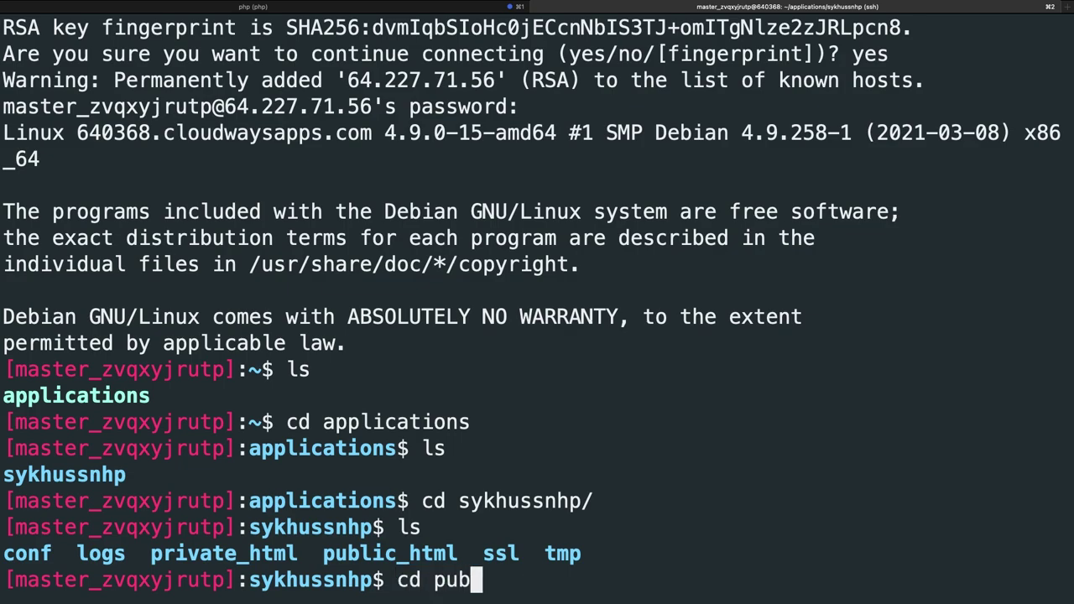
key(Tab)
key(Return)
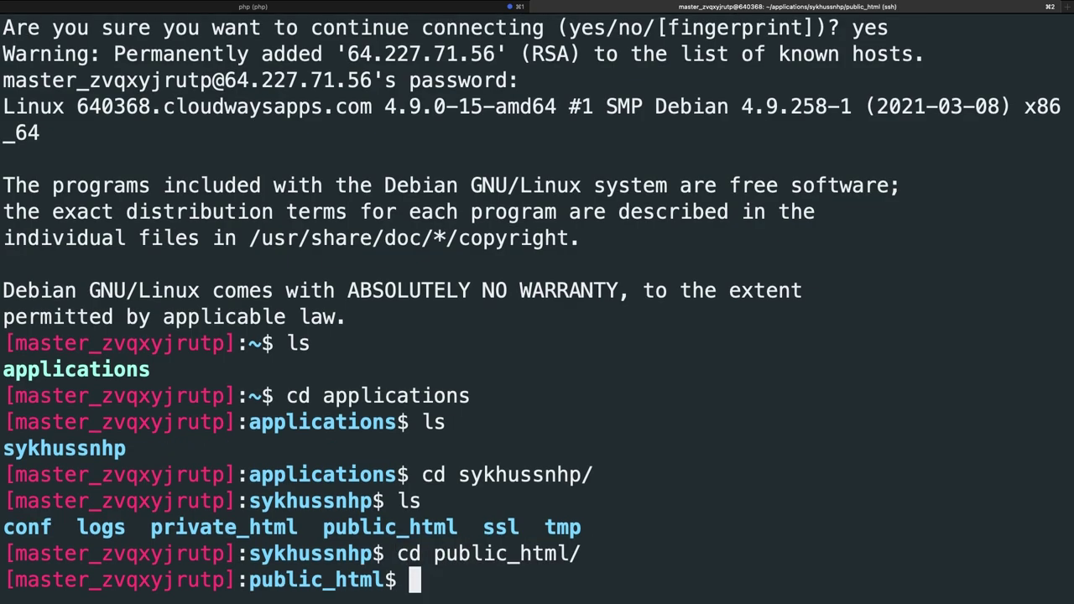
text(ls)
key(Return)
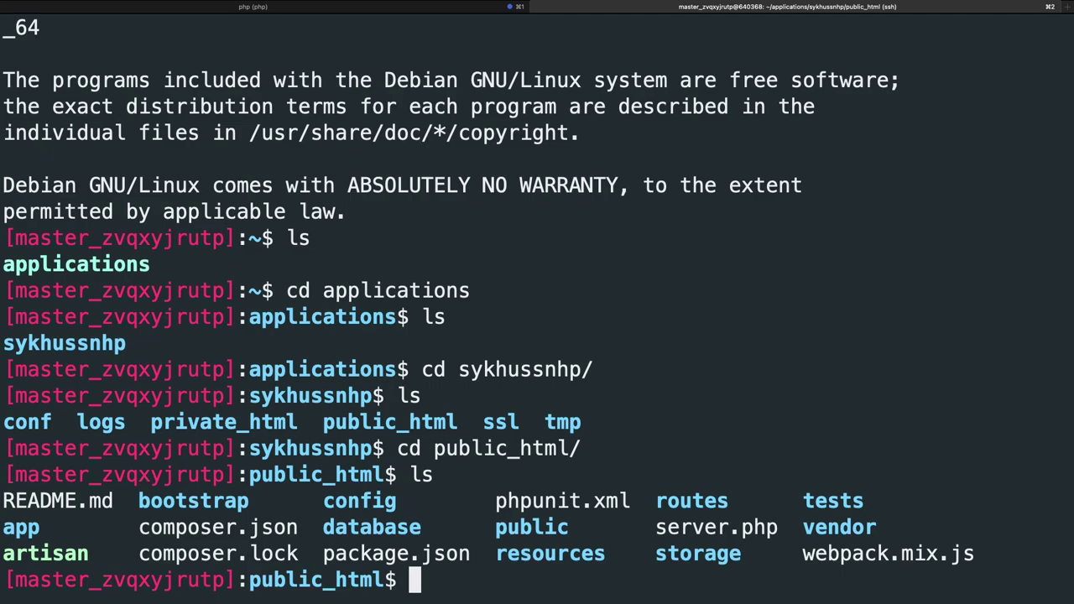
Step: Run php artisan --version to confirm Laravel Framework 8.26.1, then return to Cloudways
text(php artisan --version)
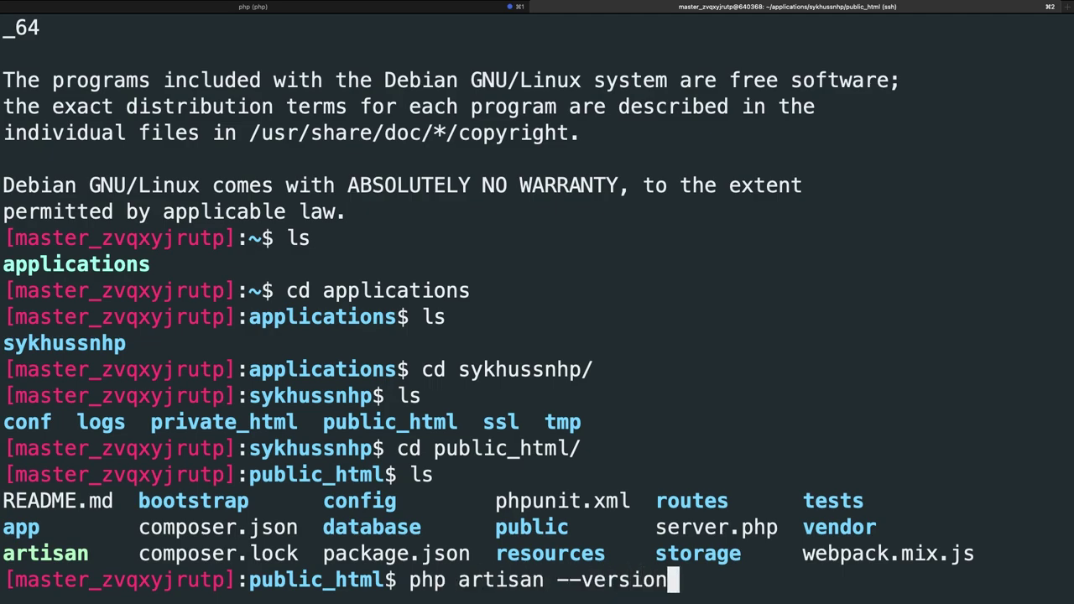
key(Return)
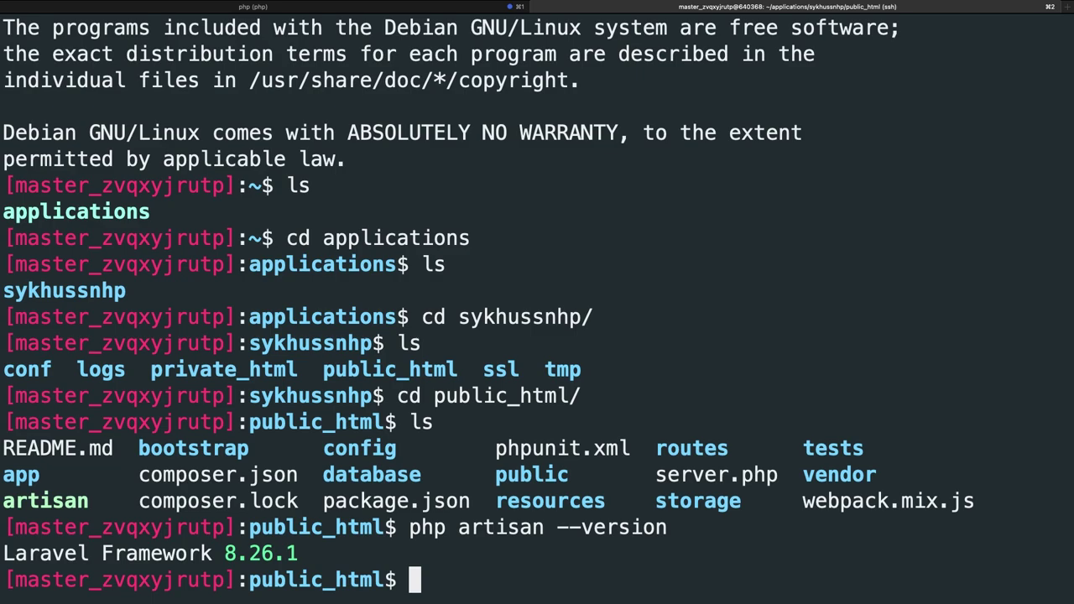
key(super+Tab)
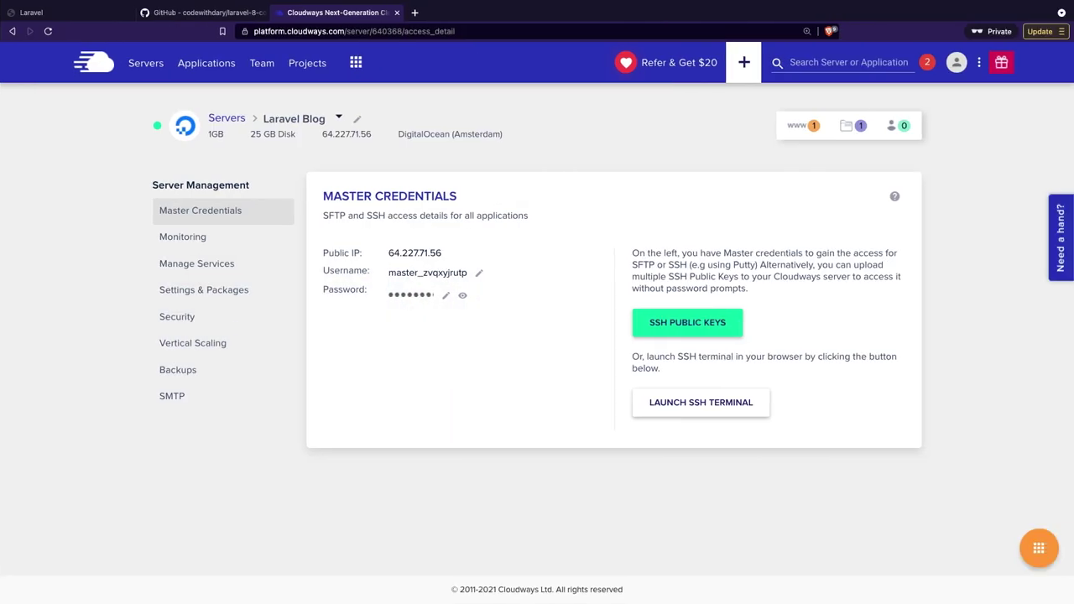
Step: Open the Code With Dary Blog app's access details and screenshot a region of them
click(207, 63)
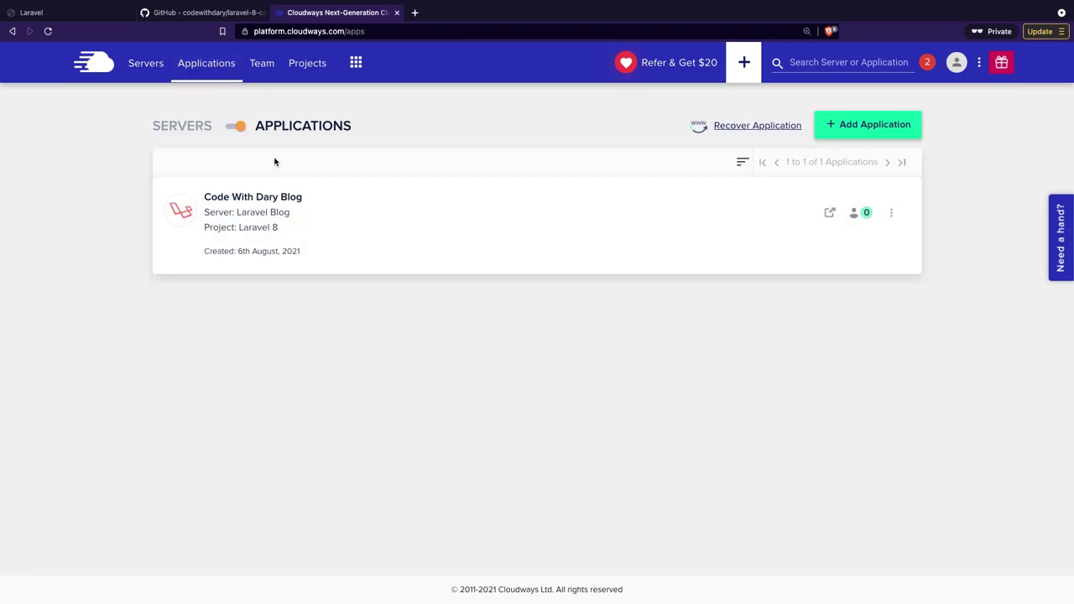
click(329, 196)
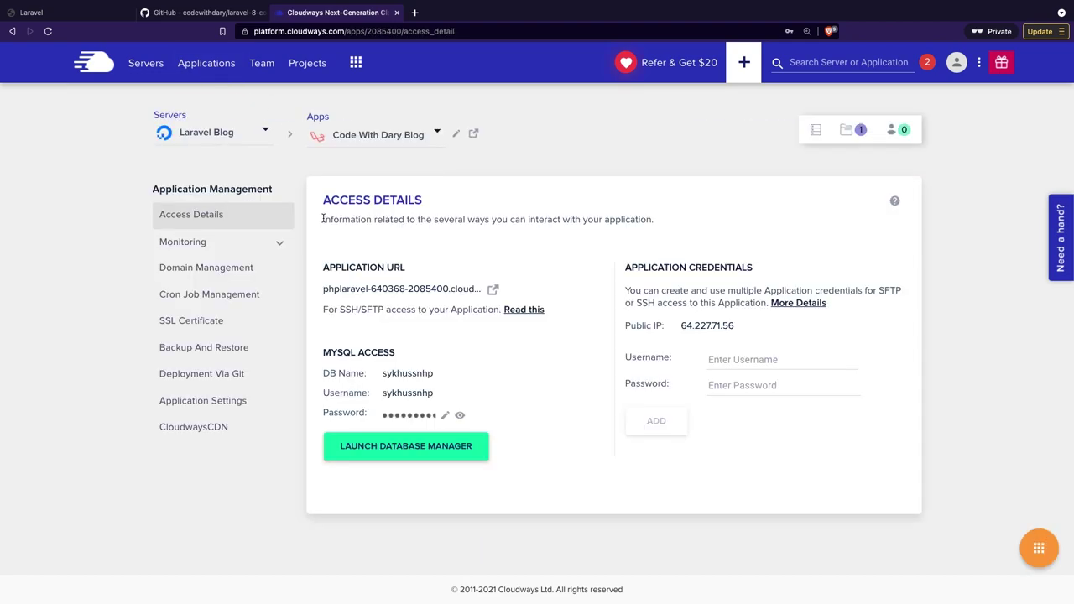
key(super+shift+4)
drag(318, 250, 557, 336)
Step: Check the live app URL shows Laravel v8.26.1, then open Deployment Via Git
click(493, 290)
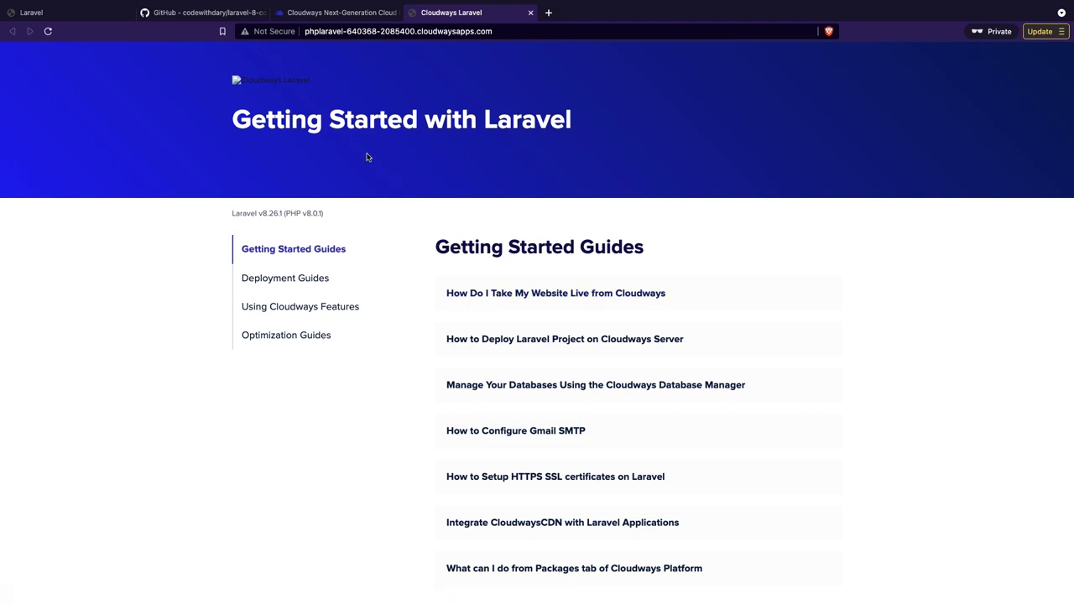
click(361, 12)
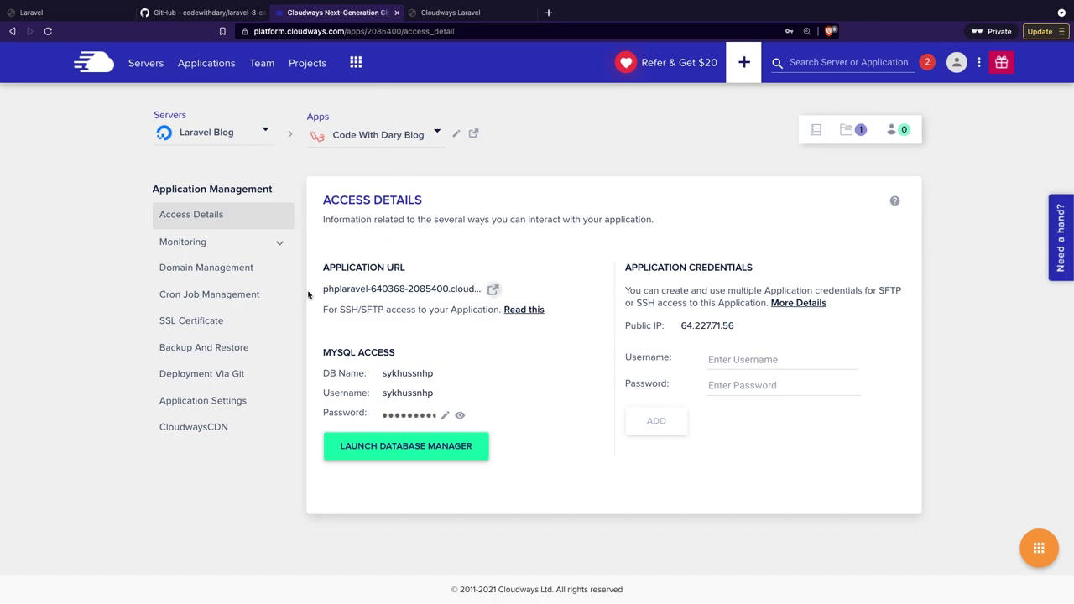
click(209, 377)
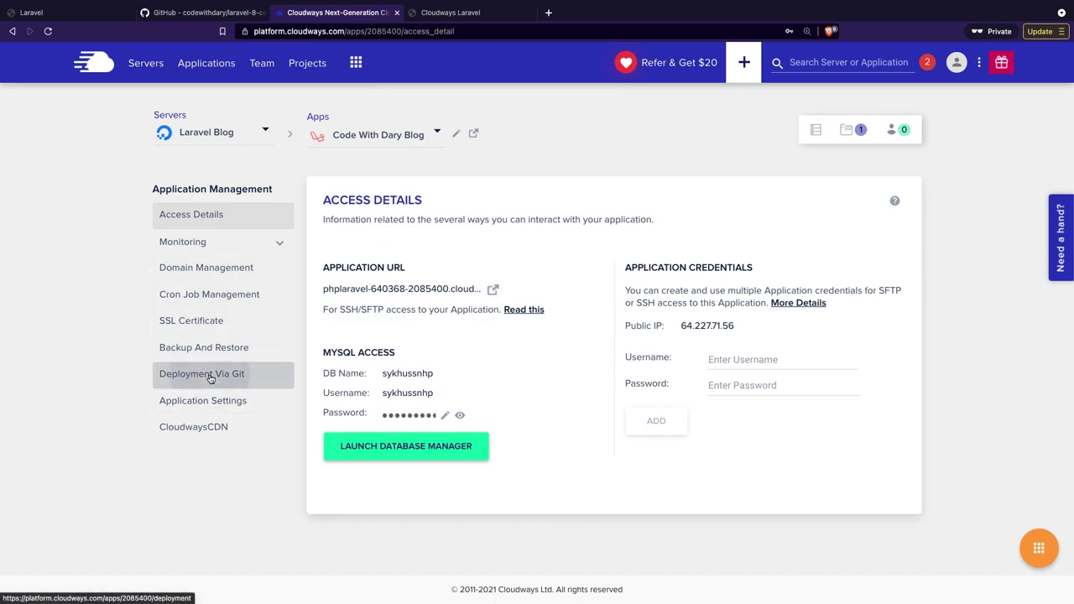
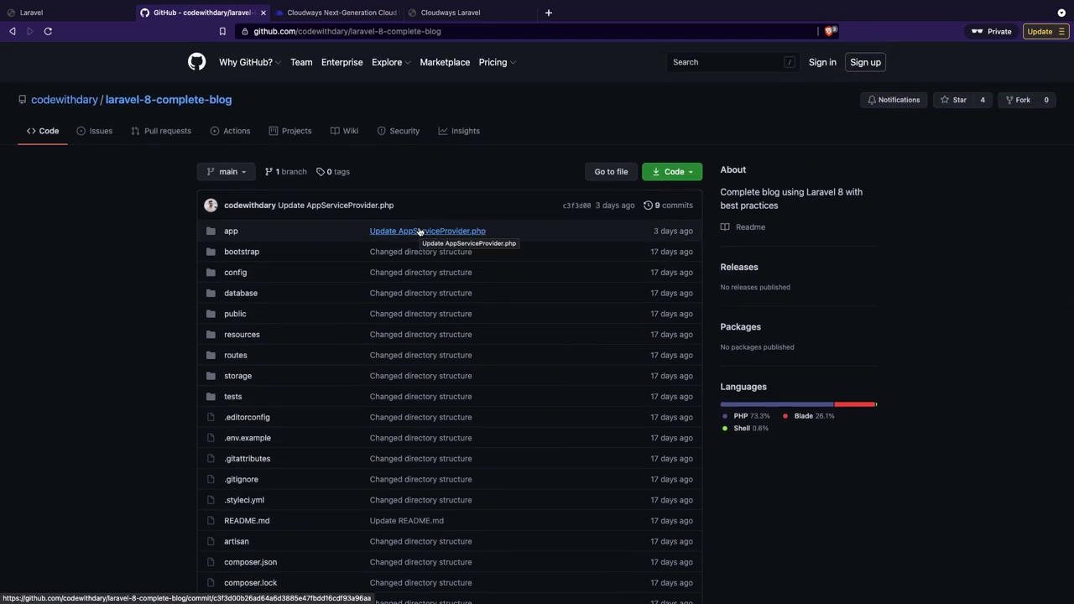
Step: Sign in to GitHub and go to the repository's Deploy keys settings
text(codewithdary)
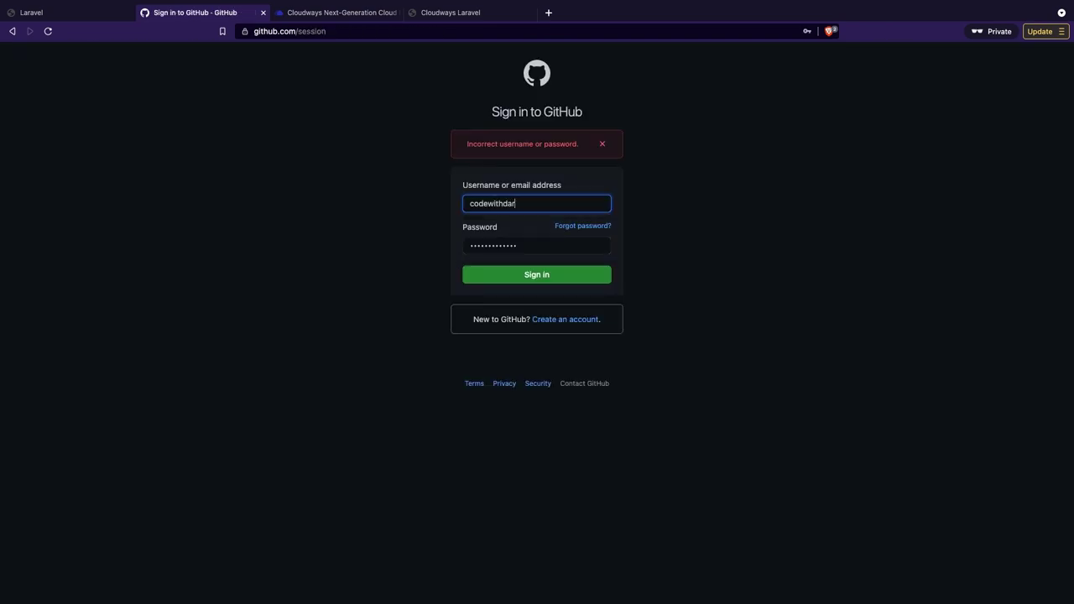
click(541, 276)
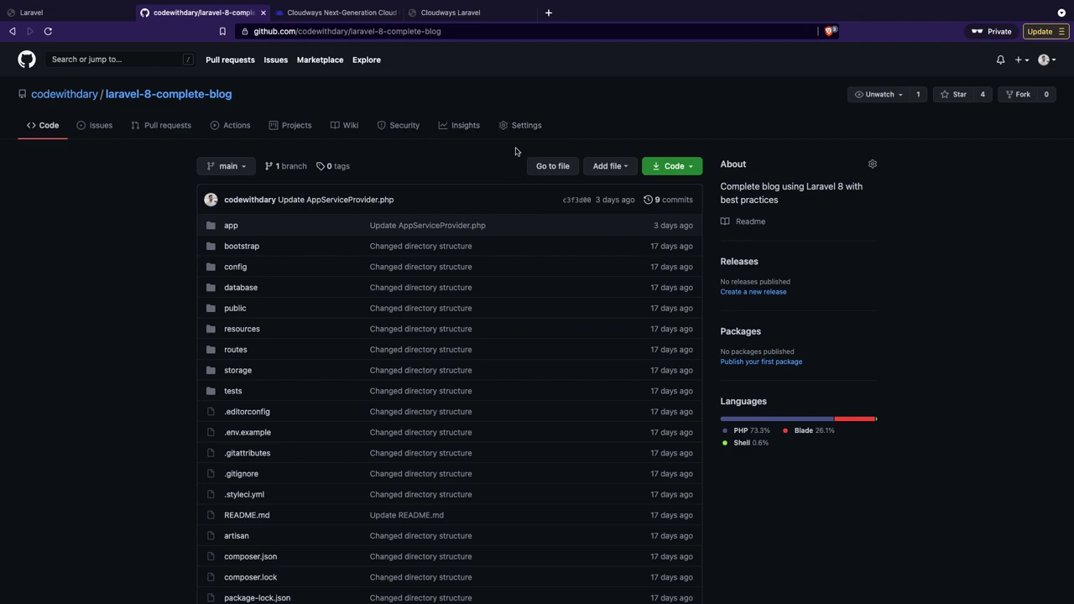
click(514, 134)
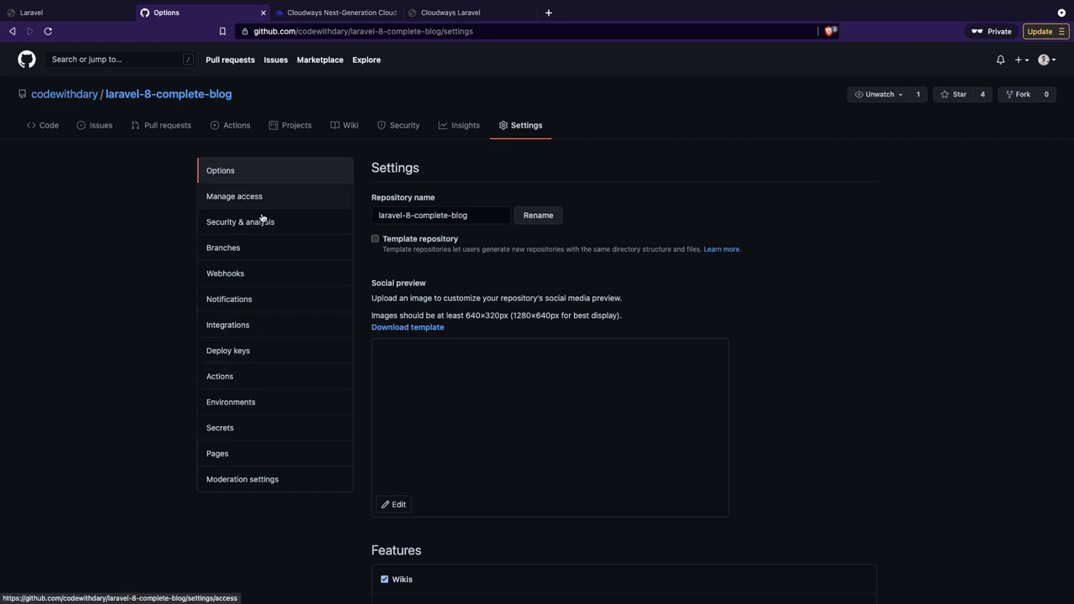
click(234, 356)
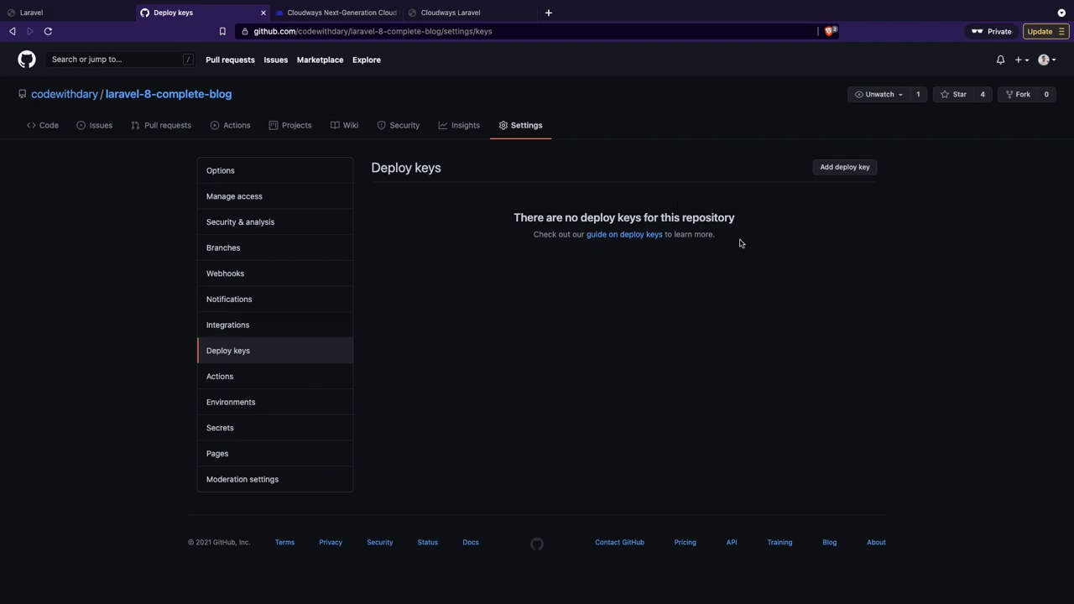
Step: Add a deploy key titled 'Laravel 8 Blog For Cloudways' using the pasted Cloudways public key
click(845, 168)
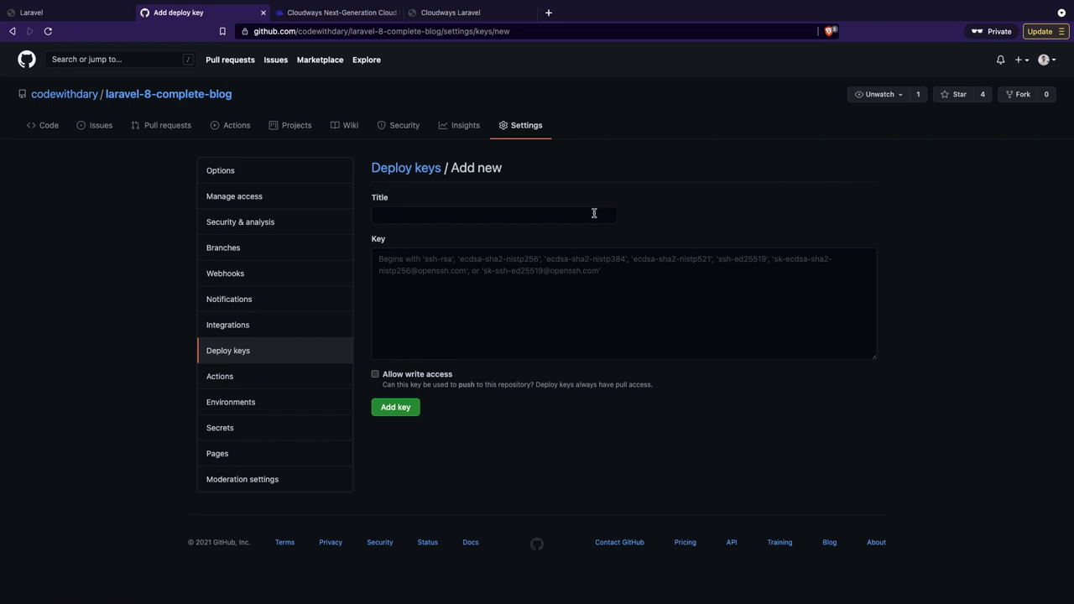
click(594, 214)
text(La)
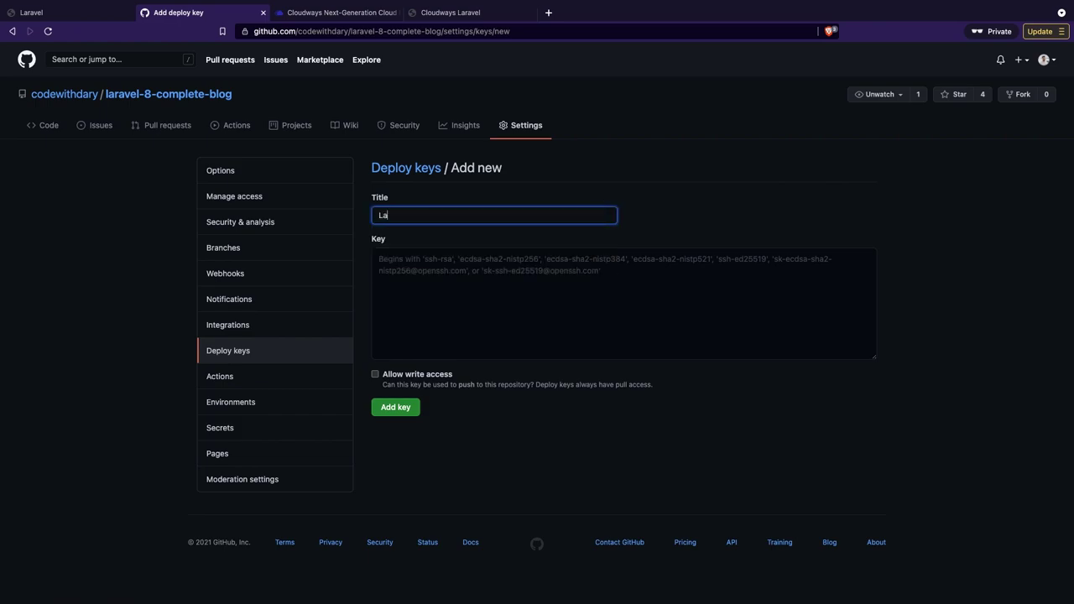
text(ravel 8 Blog For Cloudways)
key(Tab)
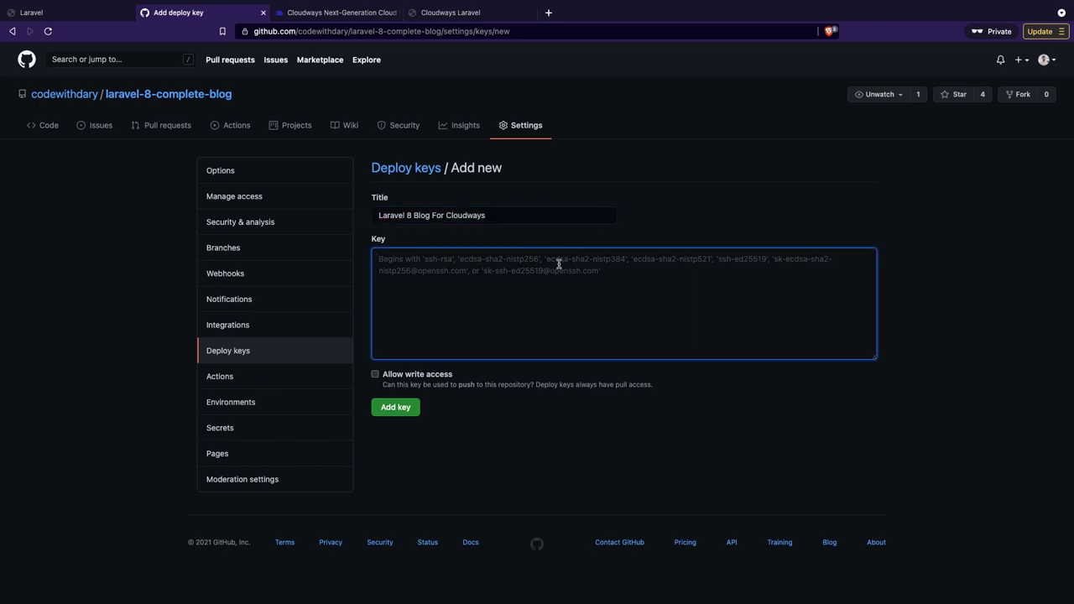
key(ctrl+v)
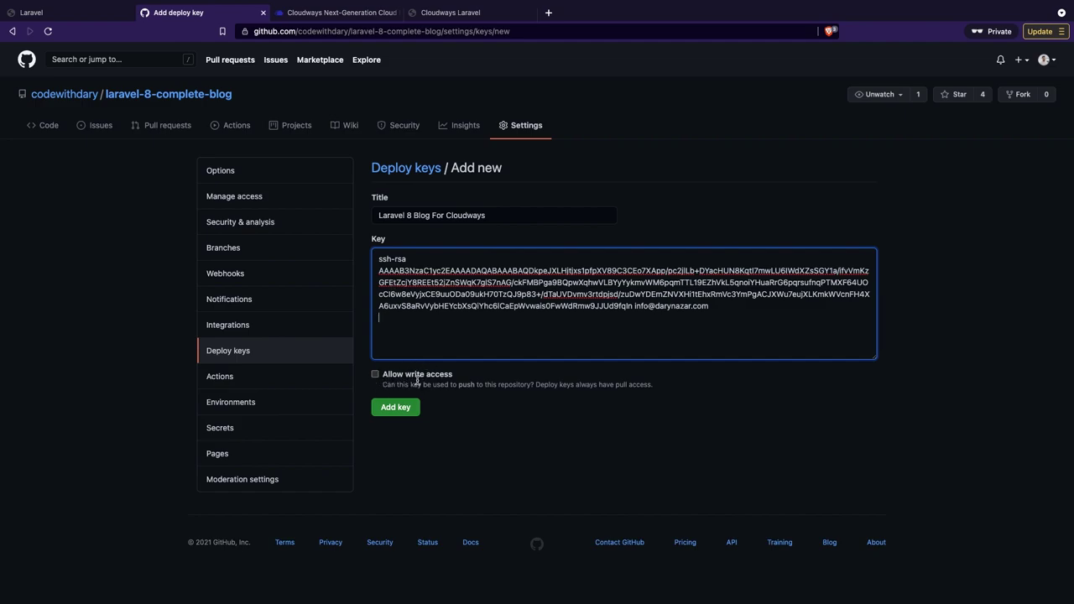
click(404, 409)
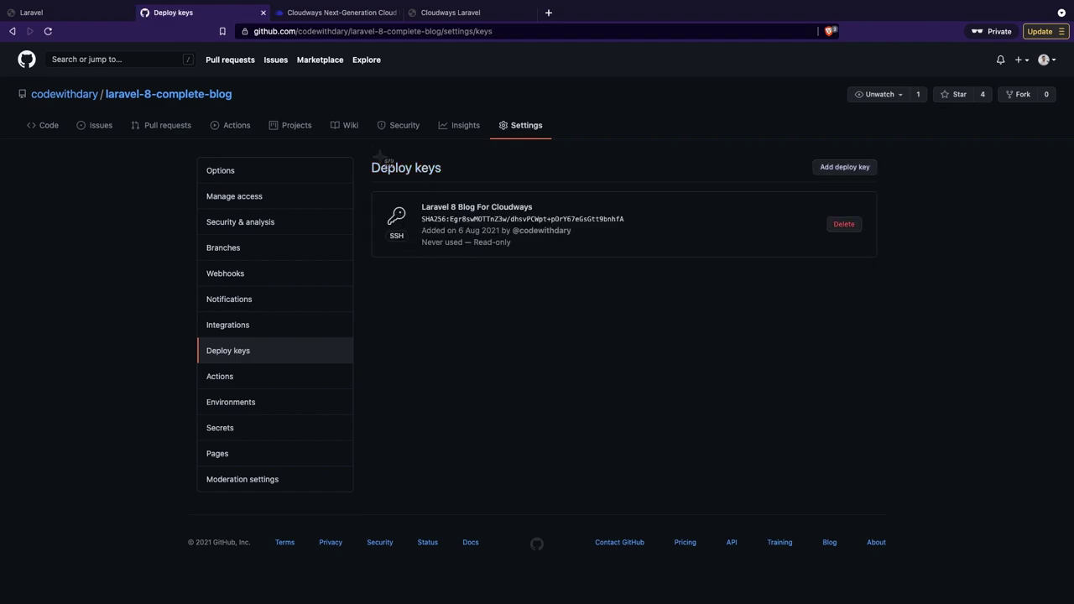
Step: Copy the repository's SSH clone URL from the Code dropdown and return to Cloudways
drag(400, 157, 905, 277)
mouse_move(2, 5)
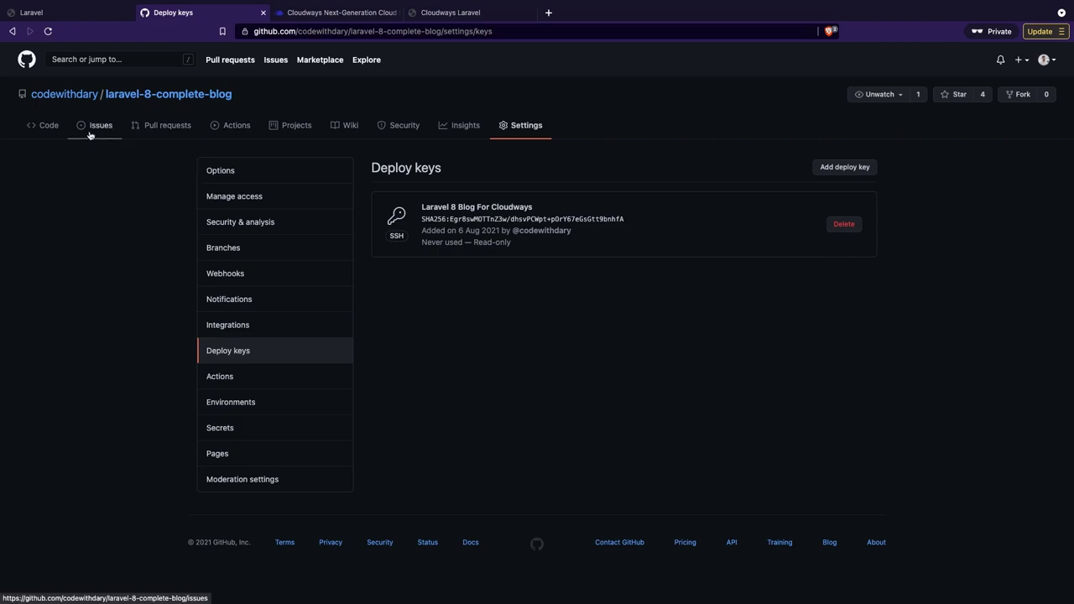
click(43, 131)
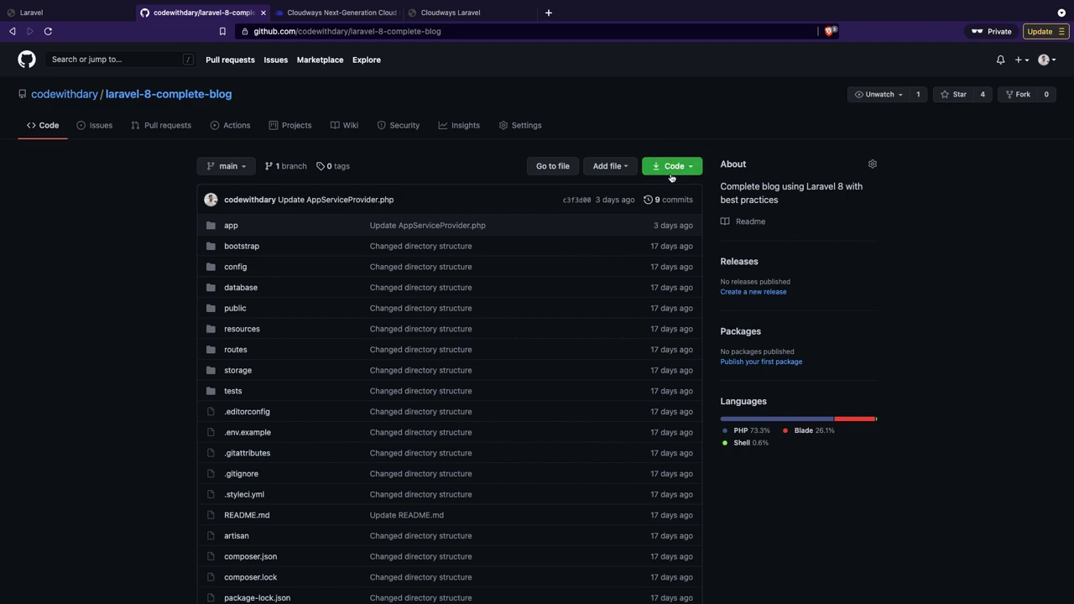
click(675, 175)
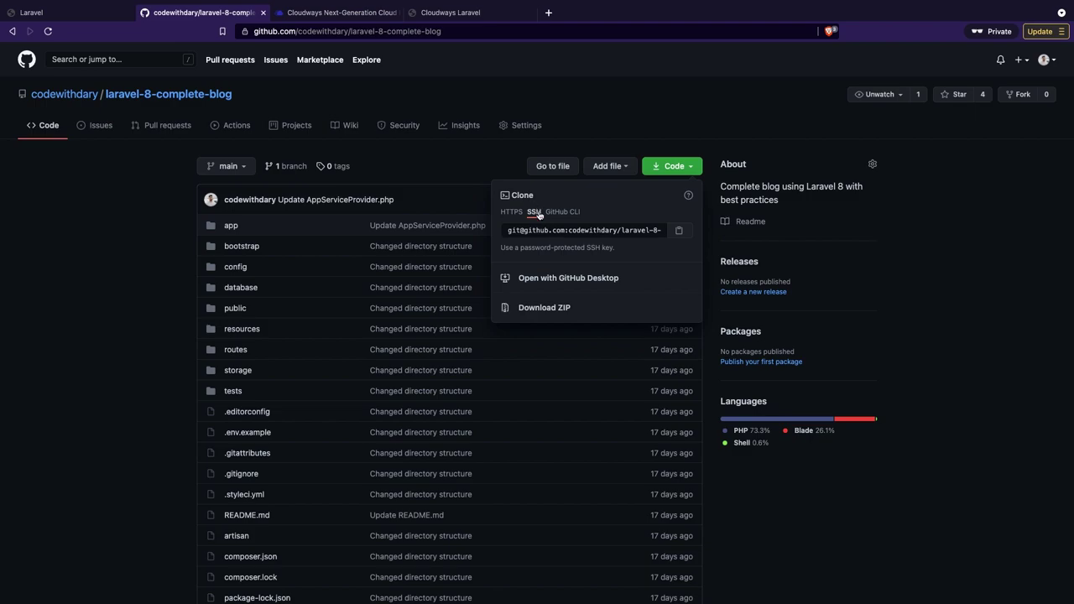
click(684, 235)
click(352, 12)
Step: Paste the SSH URL into Git Remote Address and authenticate with GitHub
click(454, 372)
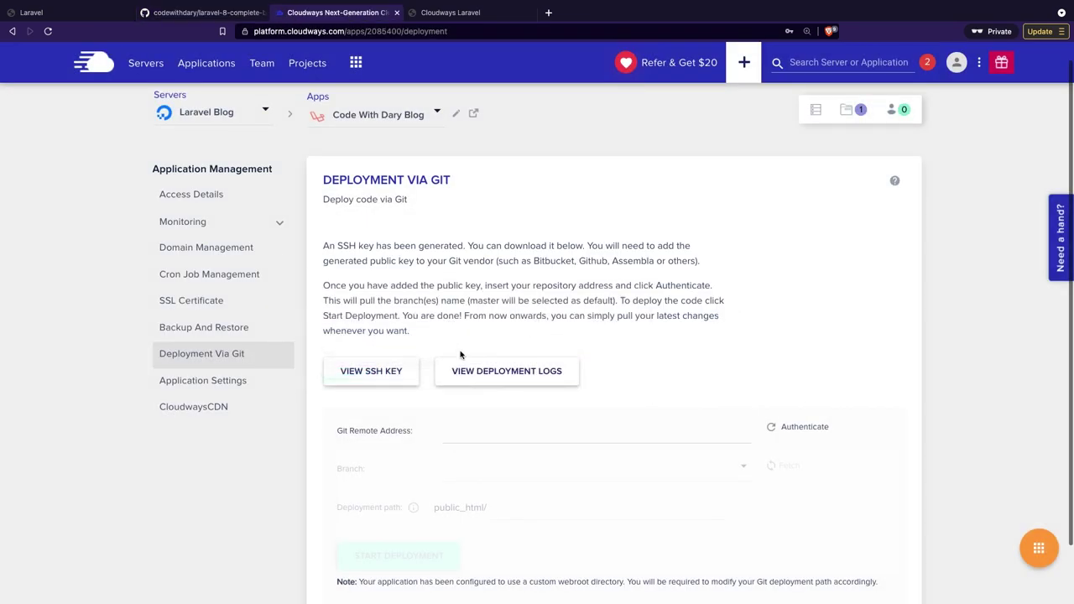
scroll(512, 346, down, 1)
scroll(517, 344, down, 1)
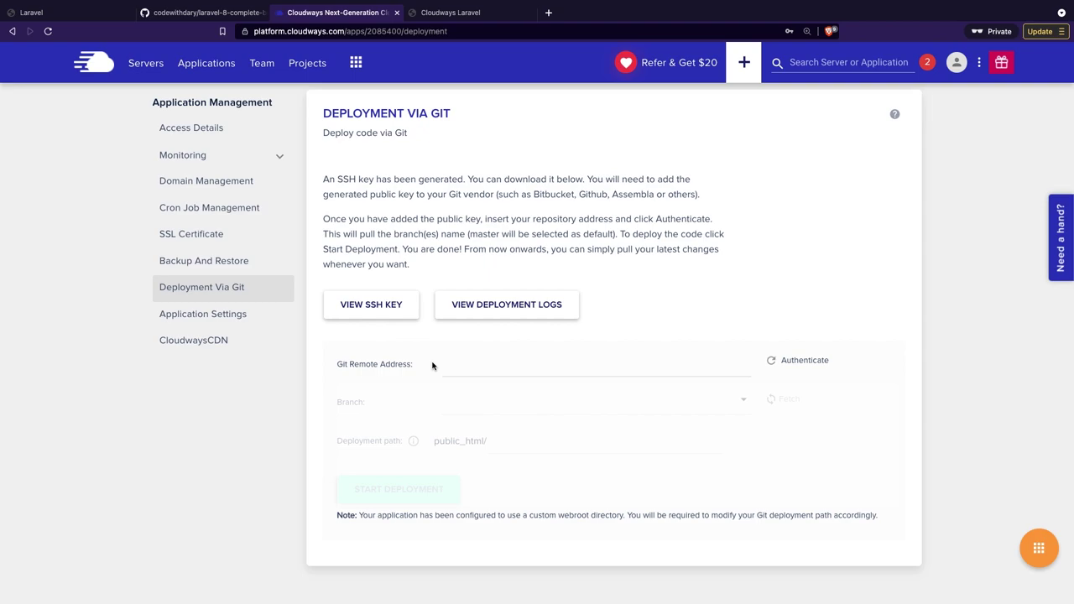
click(467, 367)
key(ctrl+v)
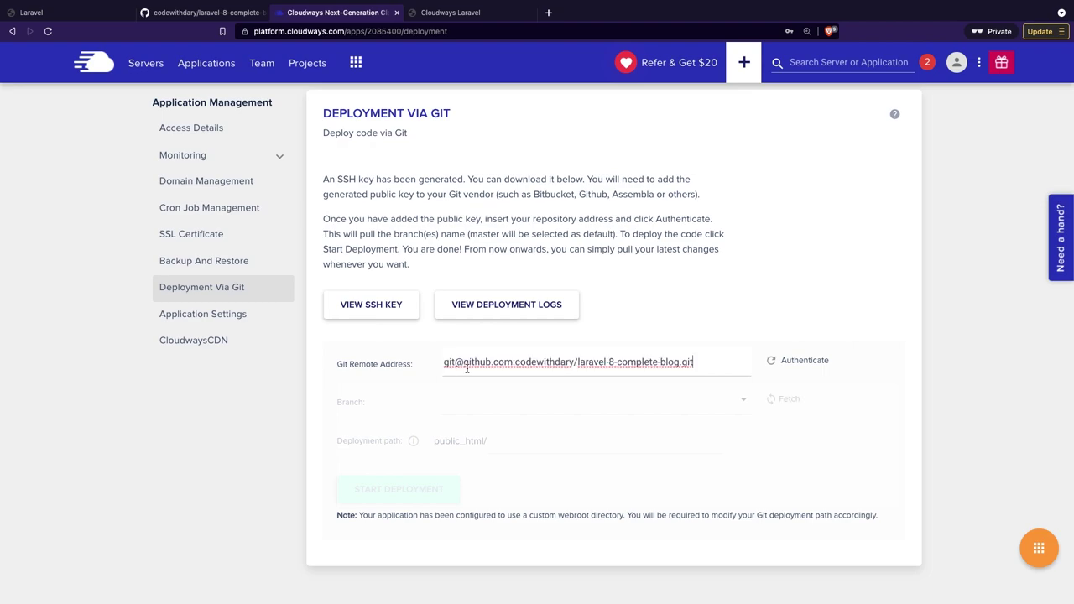
drag(444, 360, 737, 359)
click(736, 359)
click(800, 364)
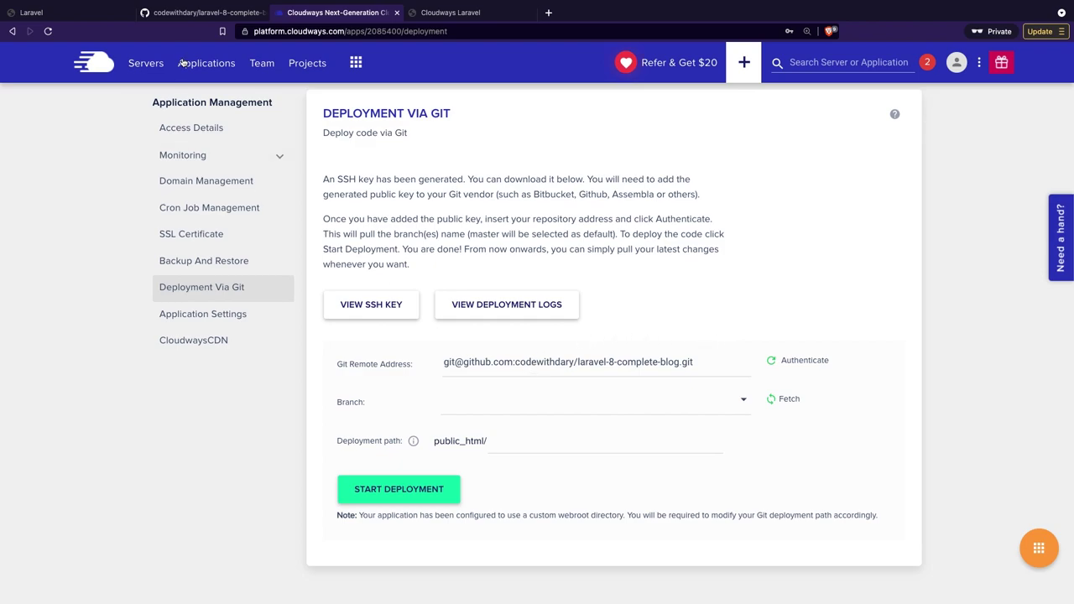
Step: Confirm the repository's main branch on GitHub and review the public_html/ deployment path
click(186, 16)
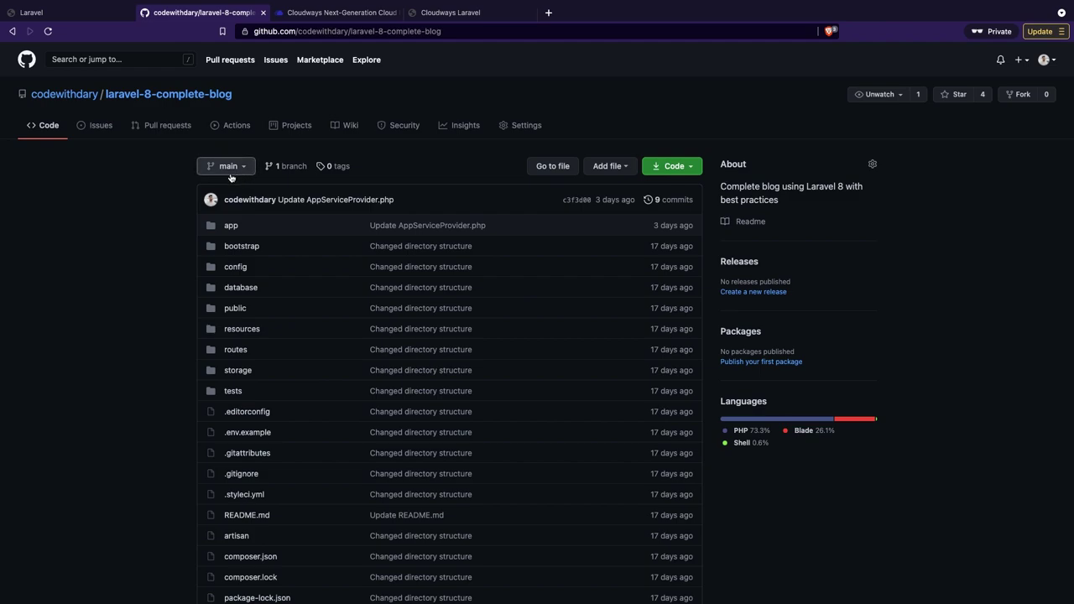
click(240, 171)
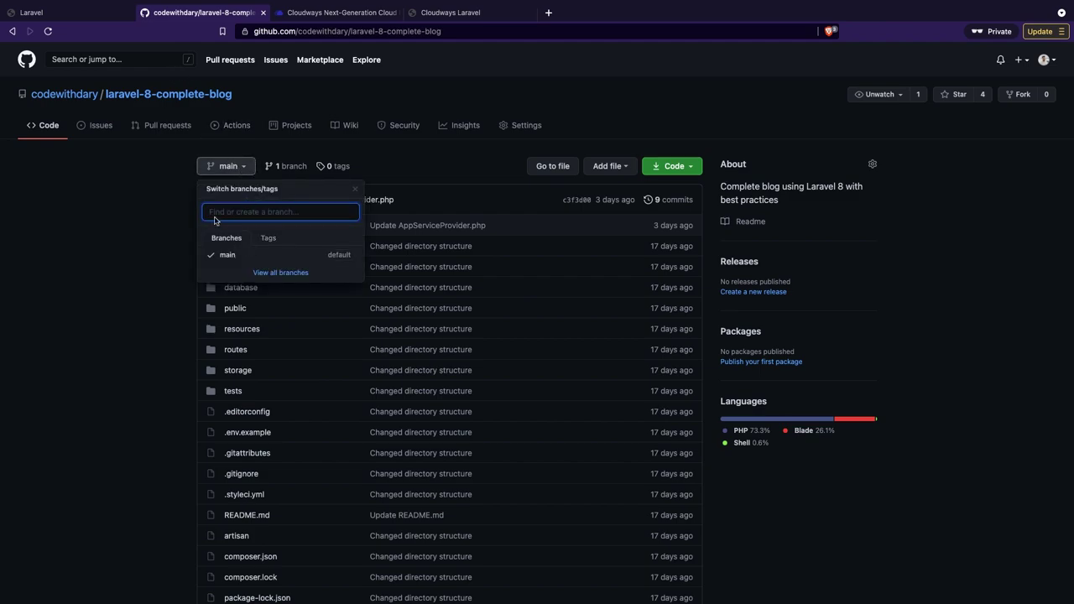
click(315, 15)
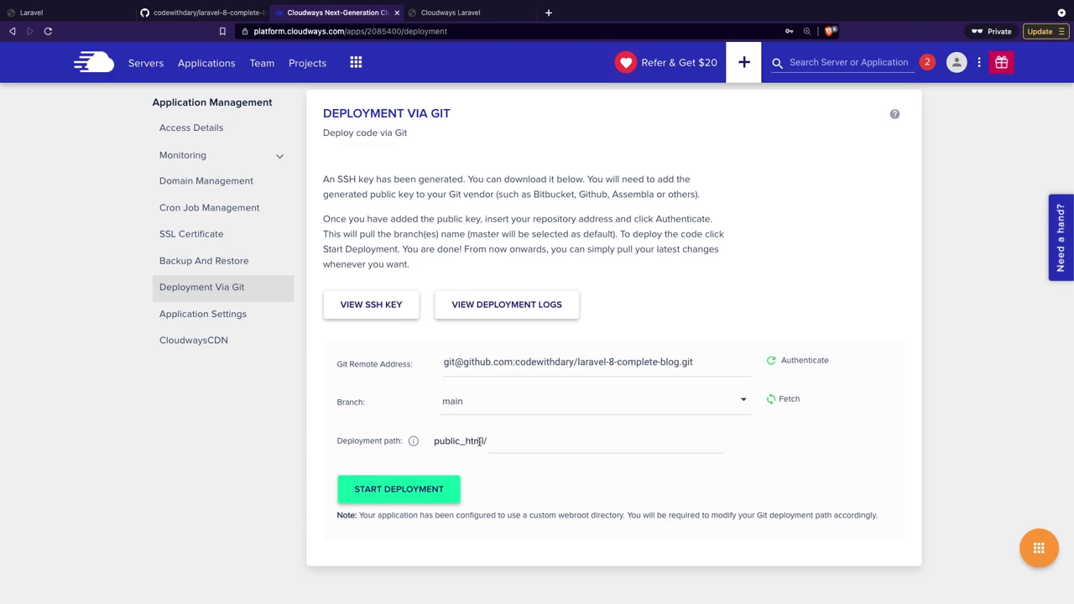
click(546, 445)
key(super+Tab)
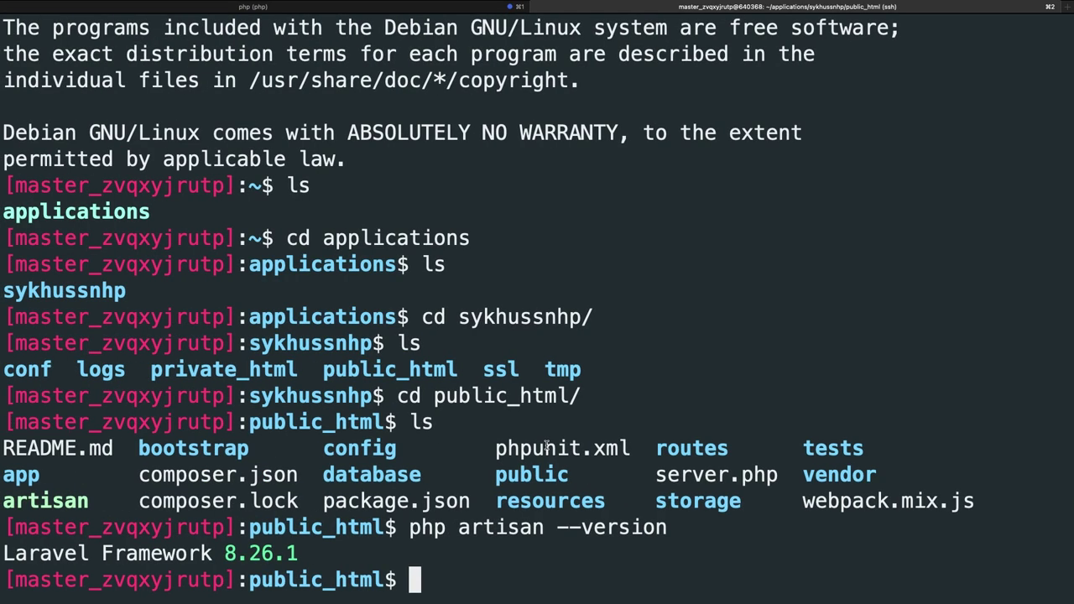
drag(409, 590, 3, 554)
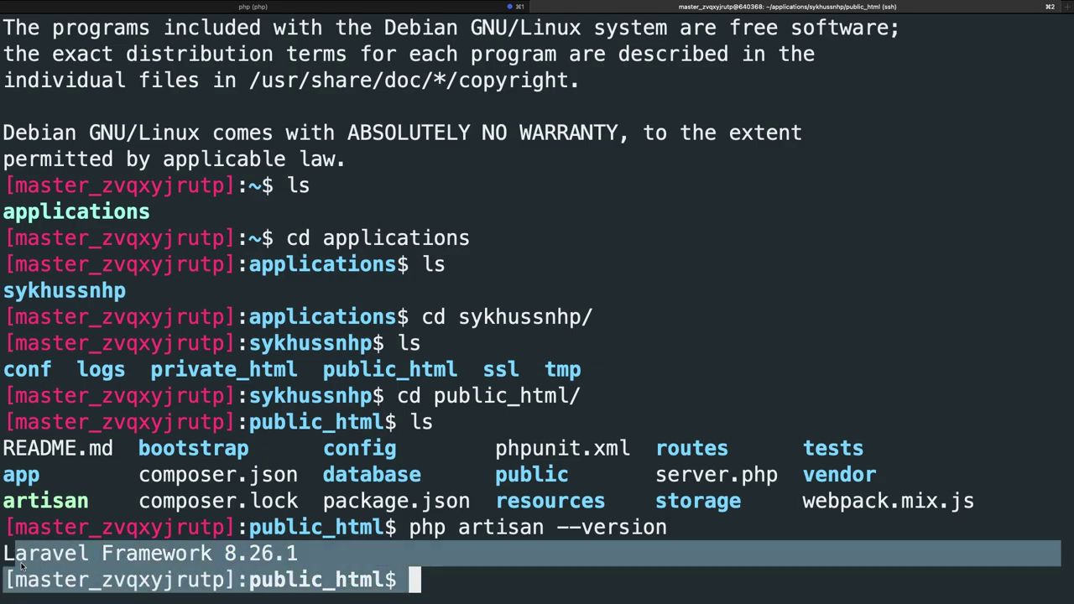
text(ls)
key(Return)
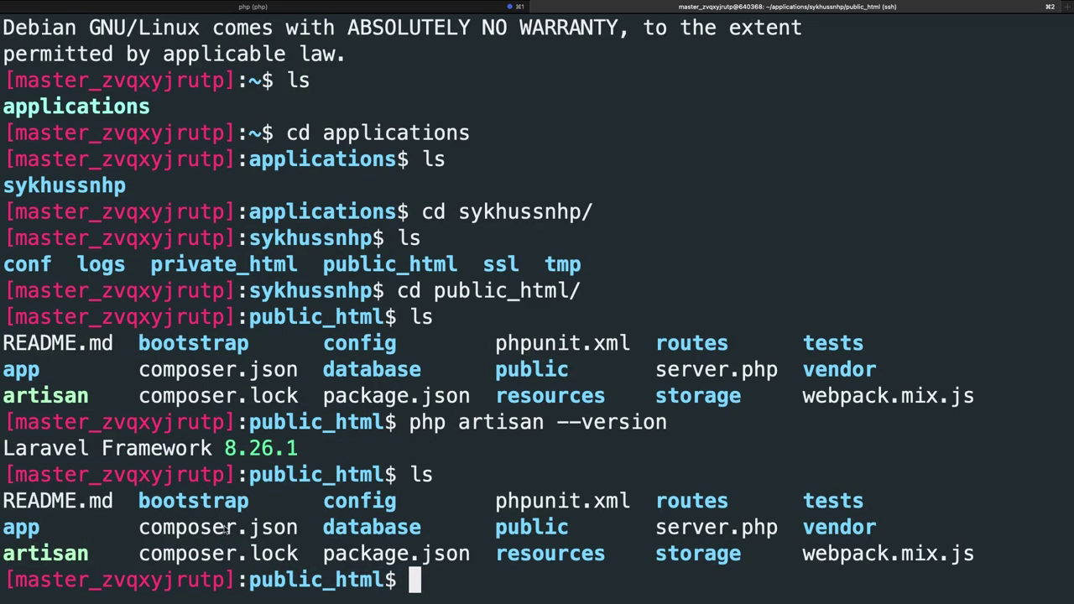
key(super+Tab)
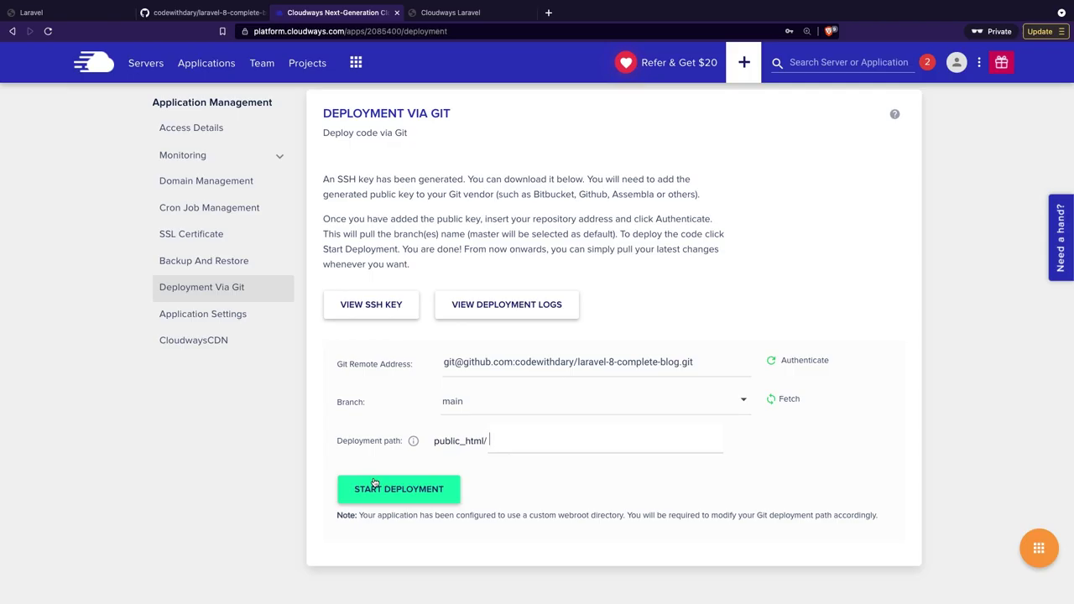
Step: Start the deployment, then reload the live site to reveal the laravel/ui RuntimeException
click(374, 485)
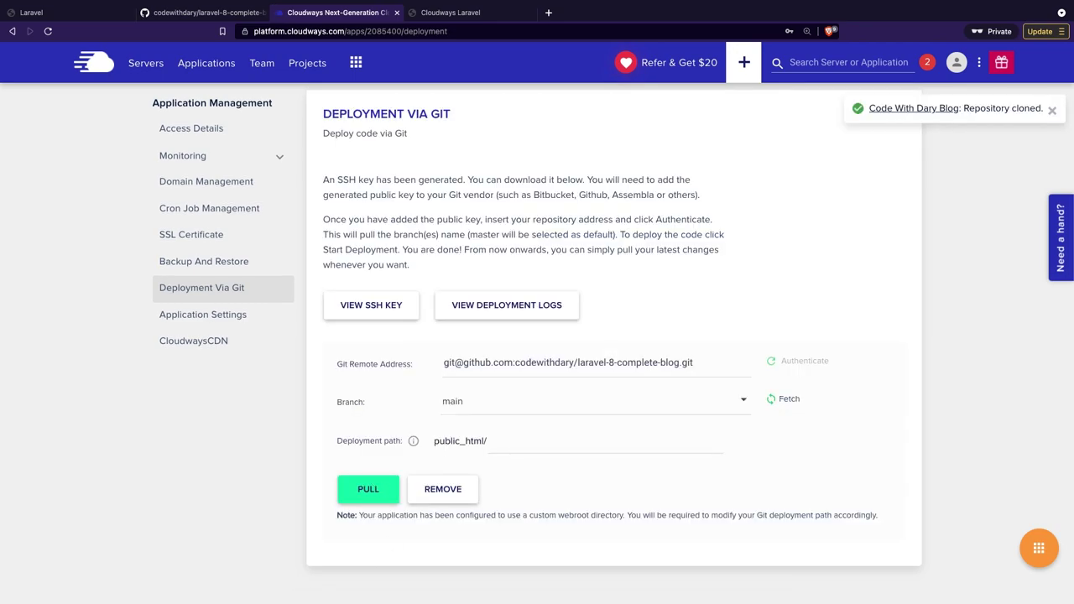
drag(1042, 109, 856, 107)
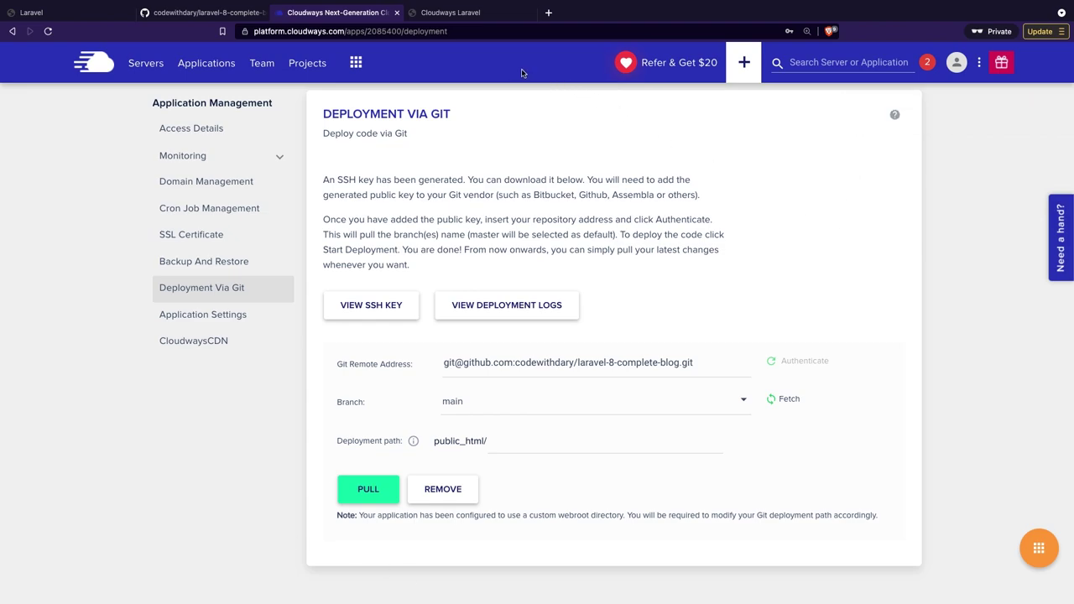
click(467, 15)
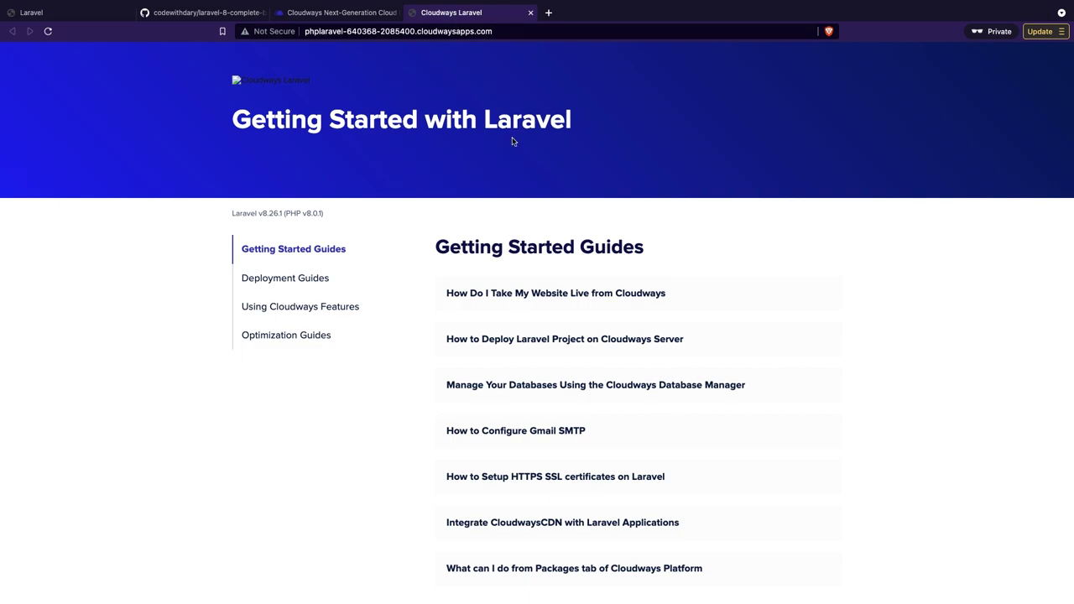
key(super+r)
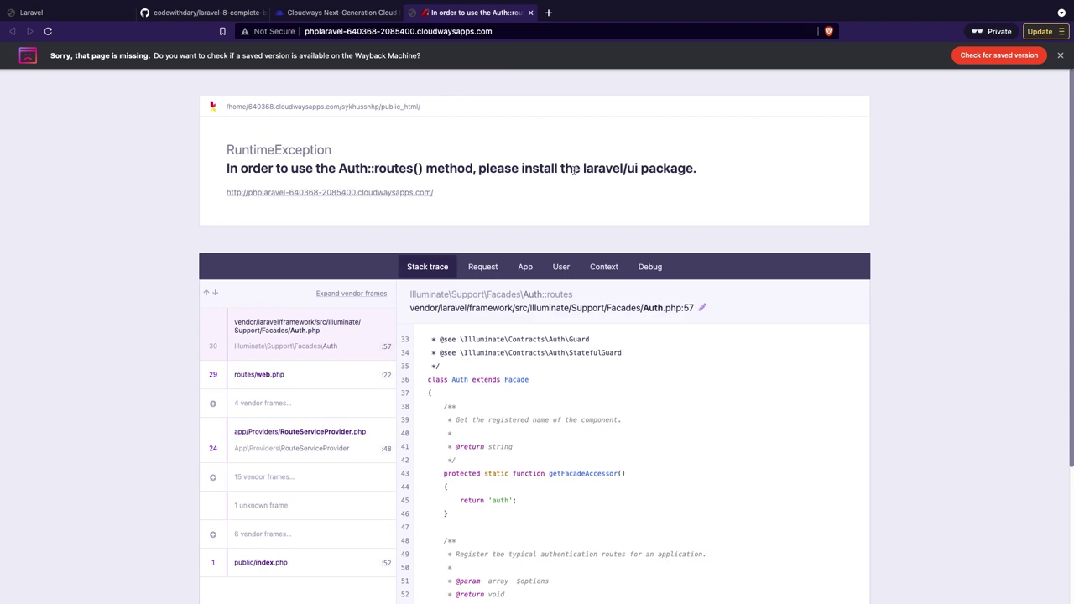
drag(560, 169, 710, 173)
click(709, 174)
click(209, 15)
Step: Close the GitHub branch list and switch to the terminal in the project folder
scroll(291, 258, down, 1)
click(167, 329)
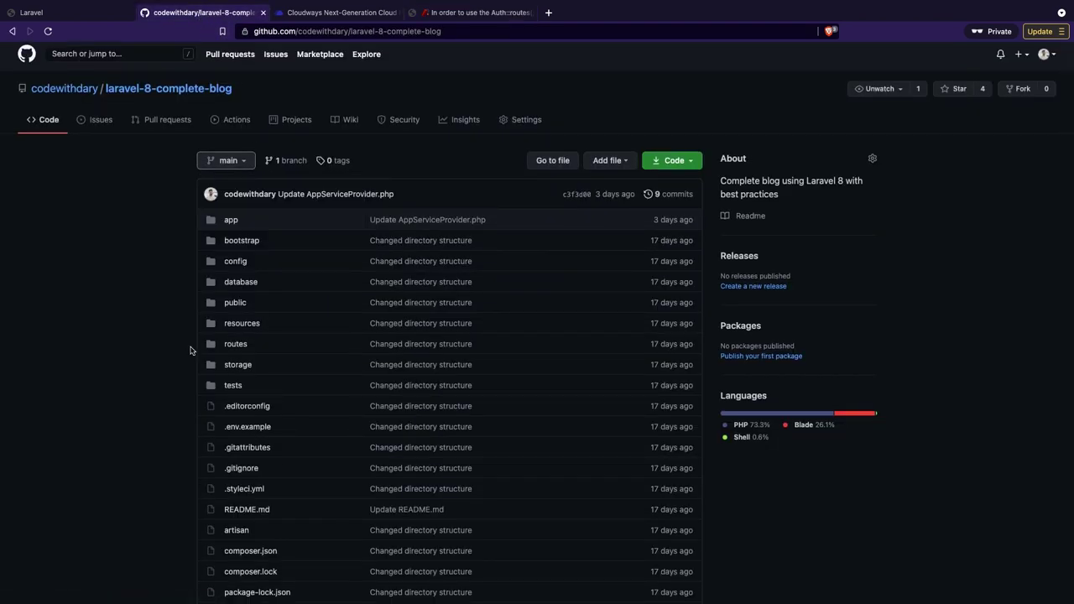
scroll(242, 350, down, 3)
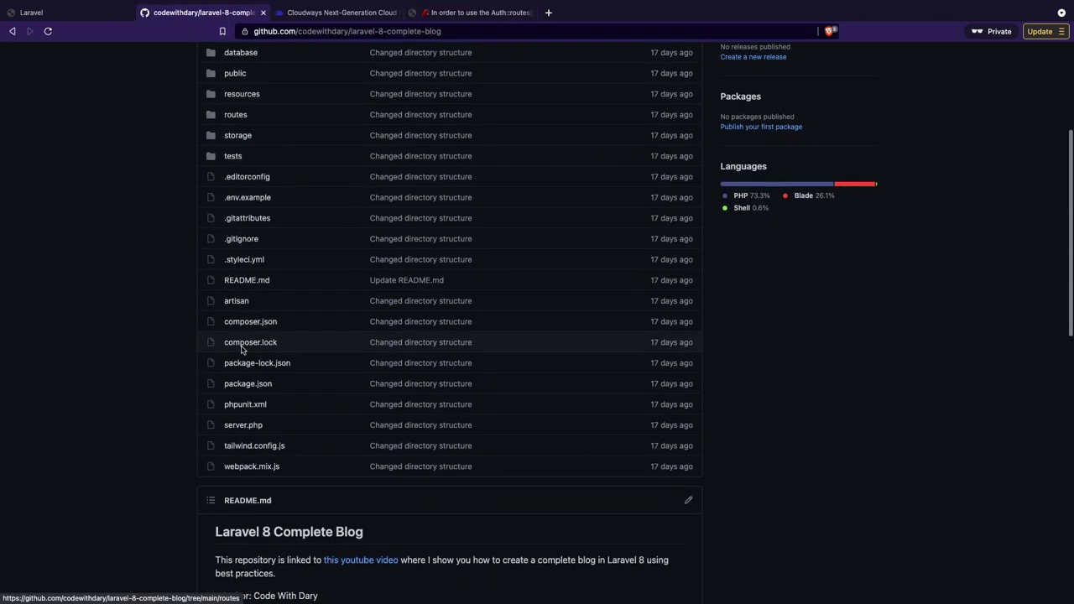
scroll(242, 350, up, 2)
key(super+Tab)
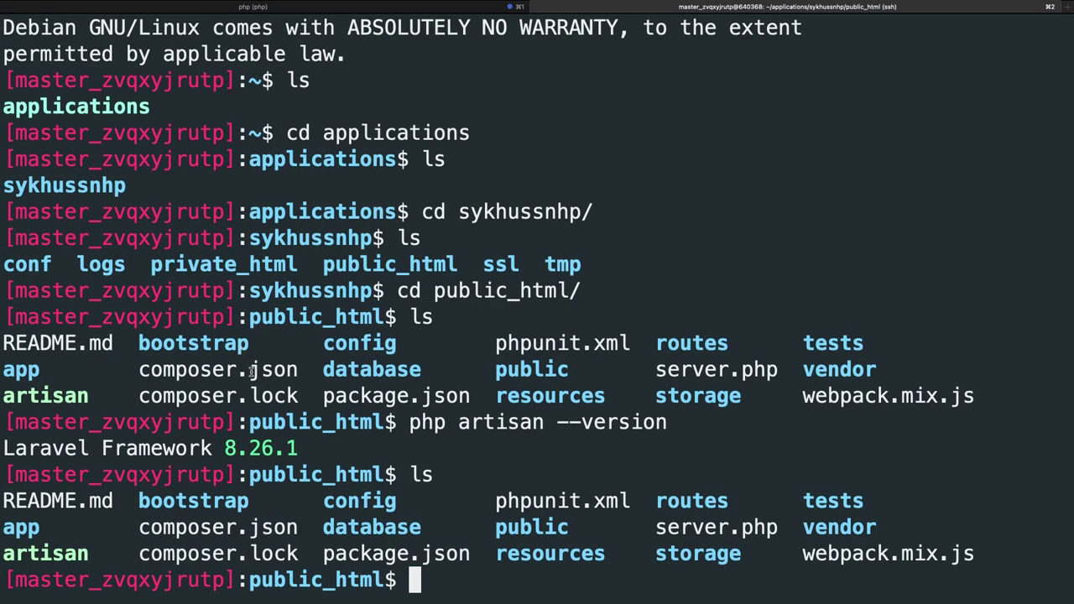
drag(395, 580, 250, 579)
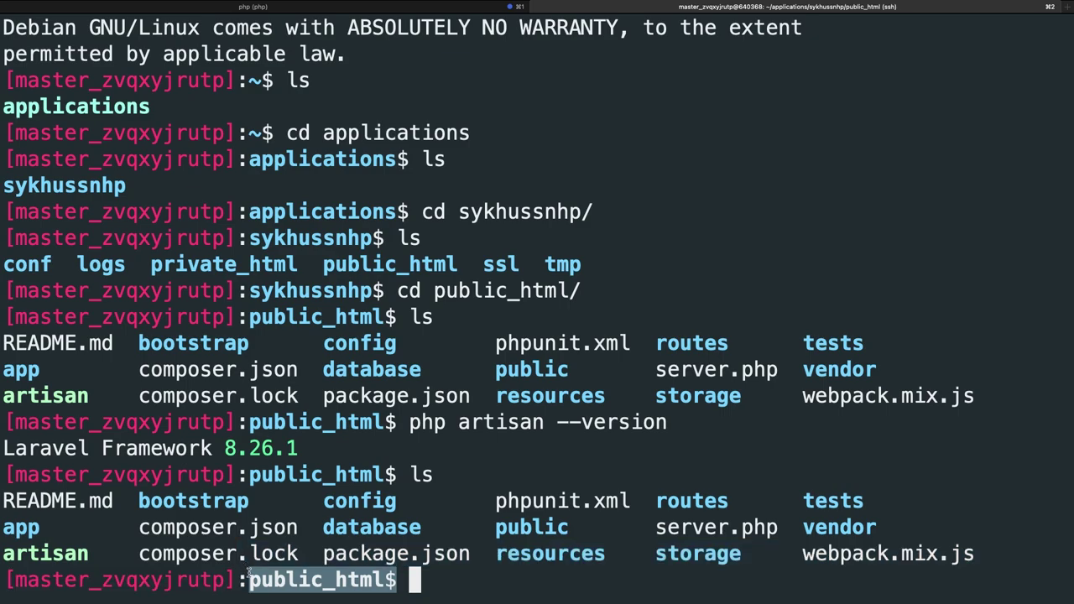
click(389, 588)
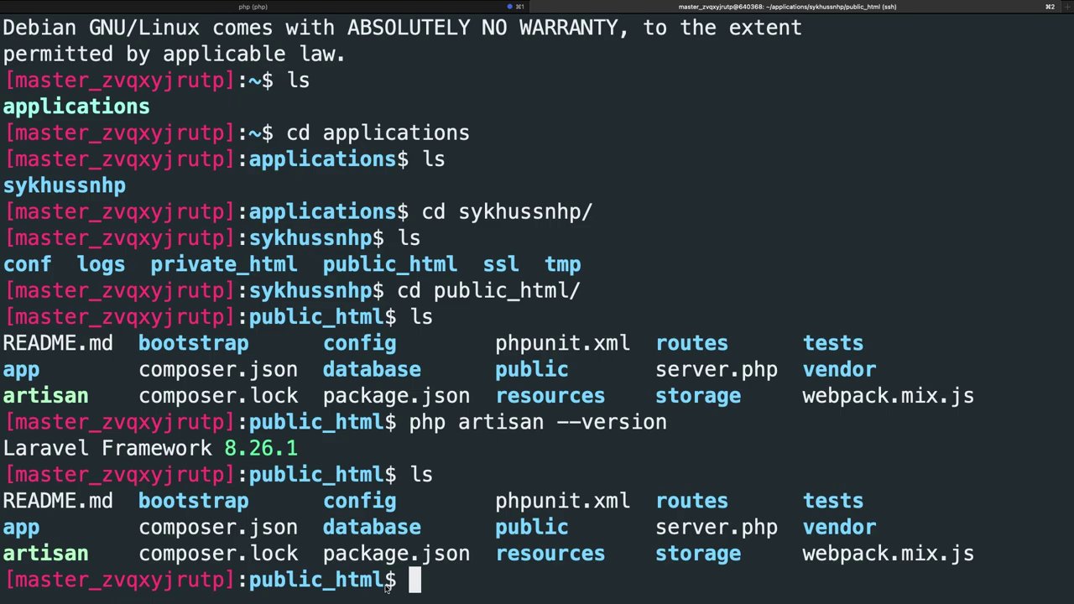
Step: Open .env with nano and check the DB_ settings, still pointing at database 'laravel'
text(nano .env)
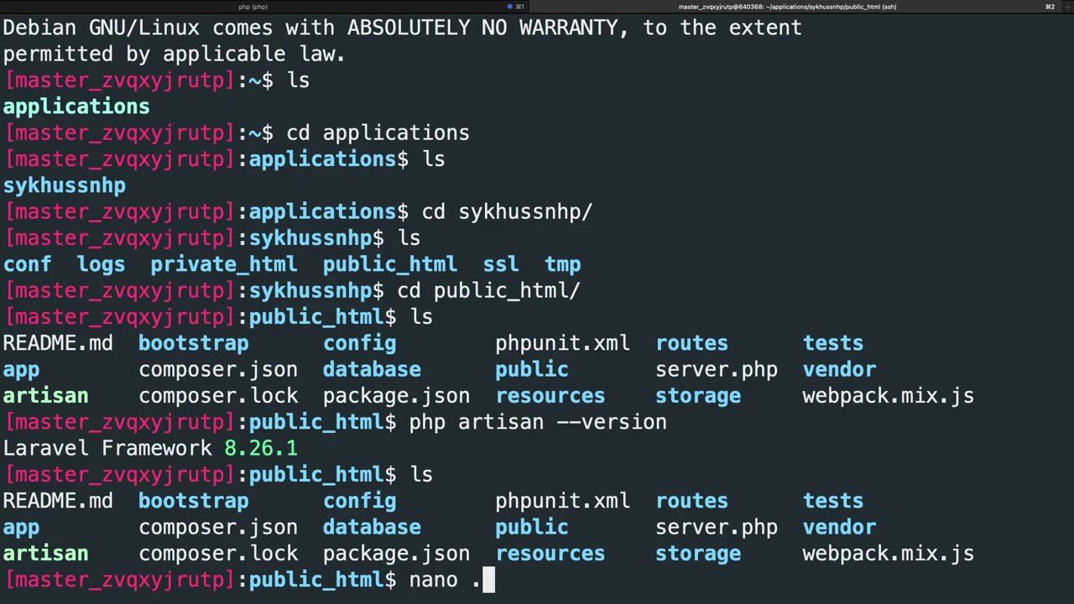
key(Return)
key(Down)
key(Down)
key(Down)
key(Down)
key(Down)
key(Down)
key(Down)
key(Down)
key(Down)
key(Down)
key(Down)
key(Down)
key(Down)
key(Down)
key(Down)
key(Down)
key(Down)
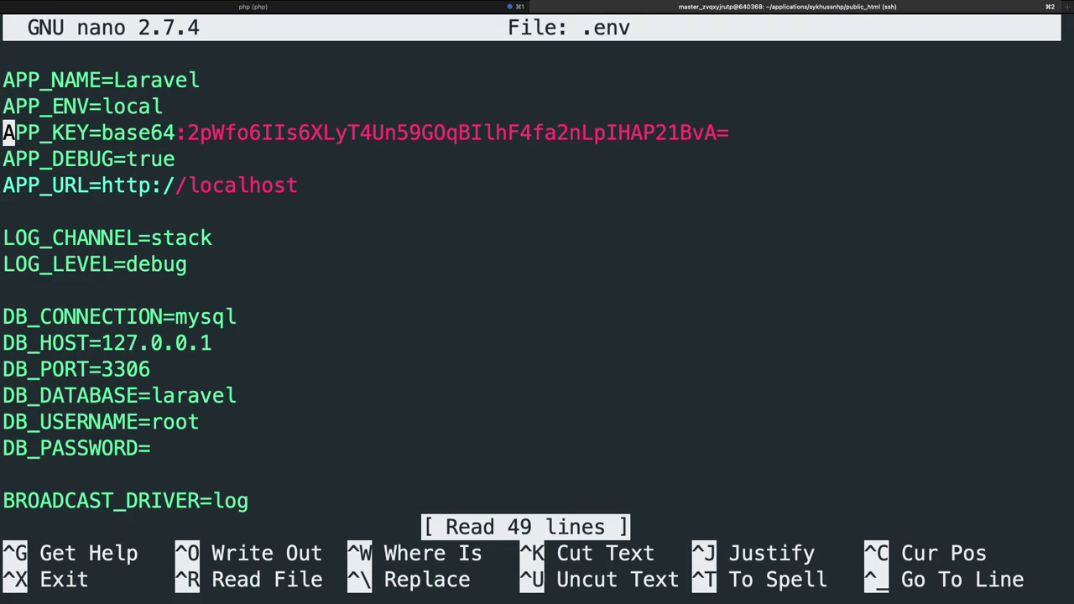
key(Up)
key(Up)
click(9, 132)
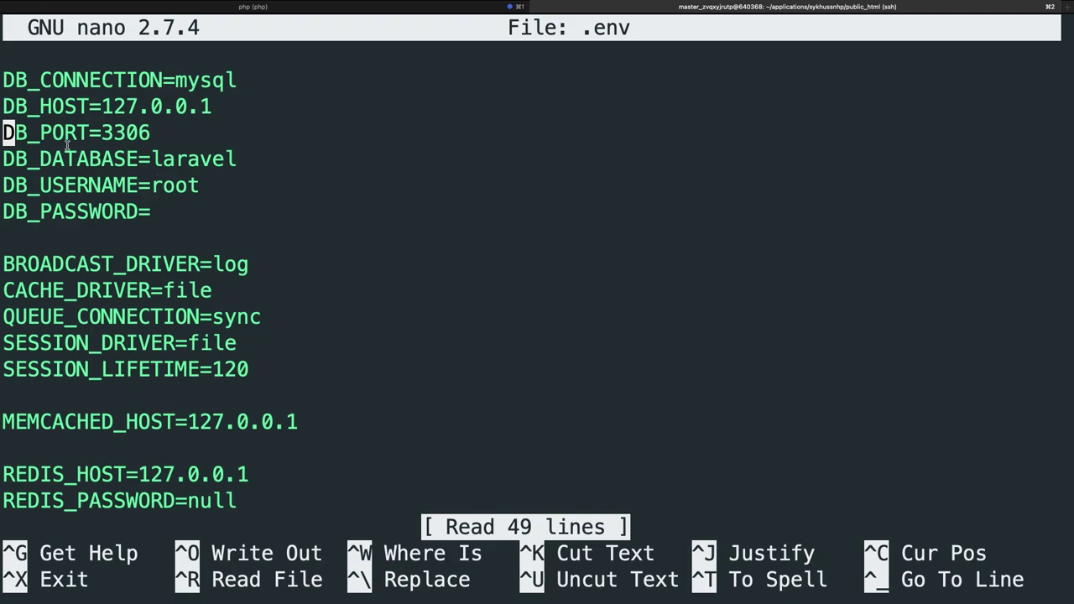
drag(152, 159, 237, 158)
click(153, 164)
key(super+Tab)
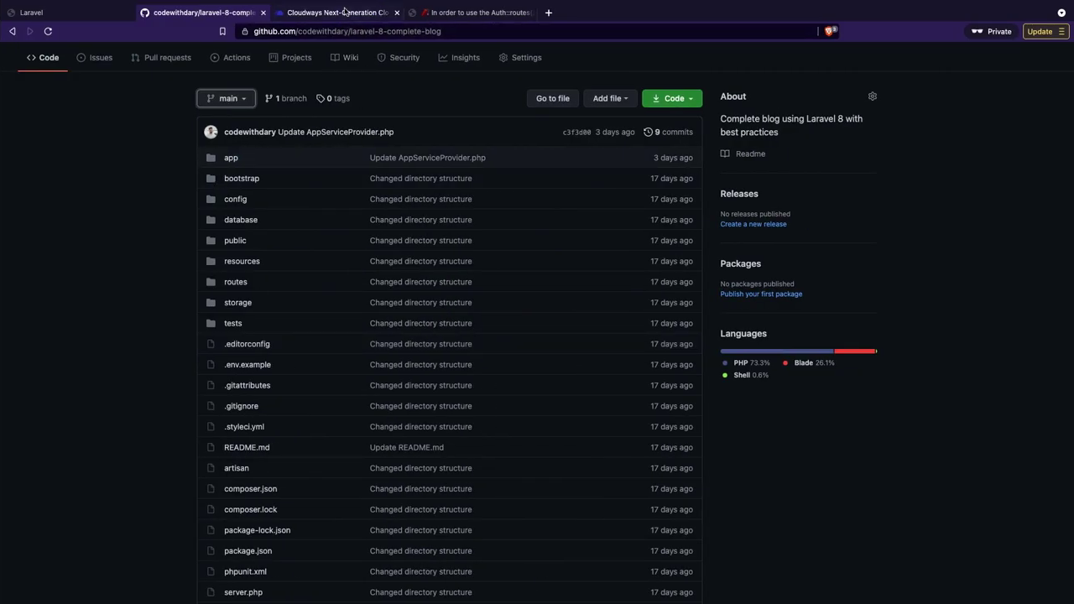
click(344, 12)
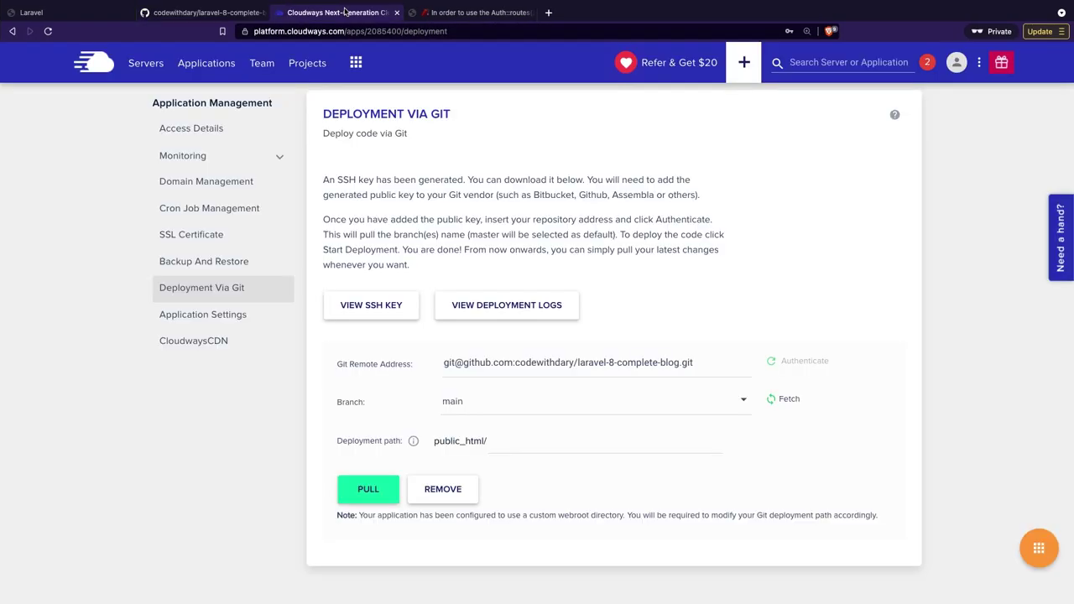
Step: Replace DB_DATABASE and DB_USERNAME in .env with the Cloudways MySQL database name
click(210, 128)
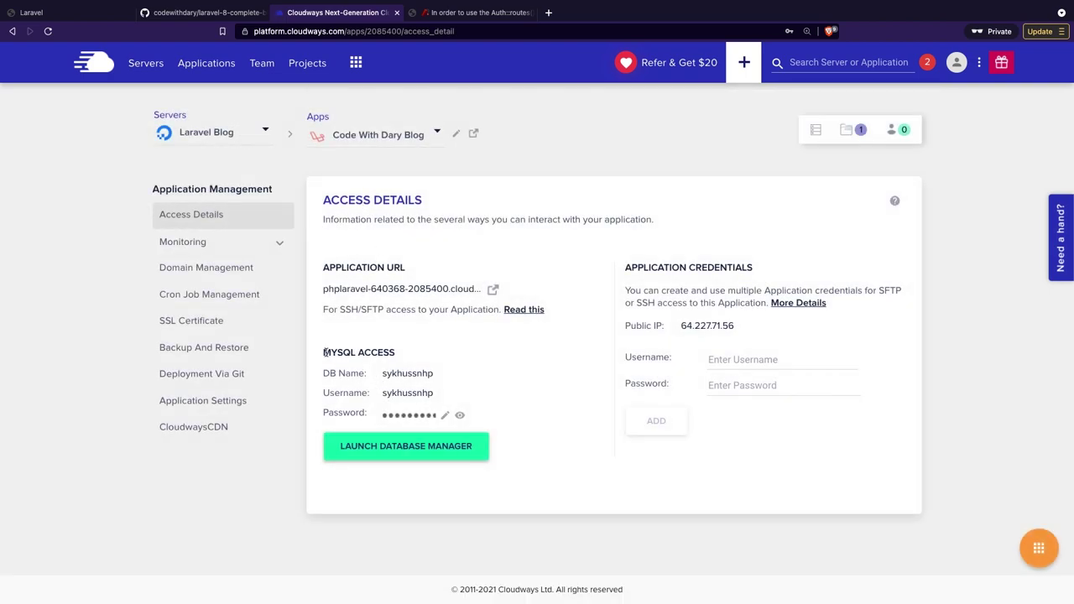
drag(322, 352, 419, 356)
click(417, 356)
click(408, 375)
key(super+Tab)
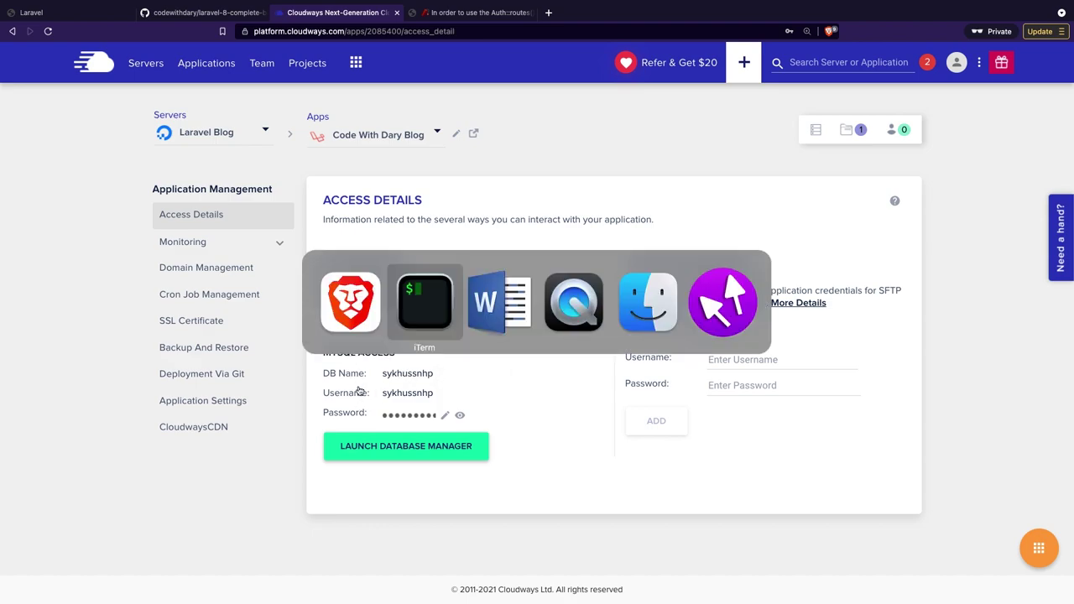
key(Down)
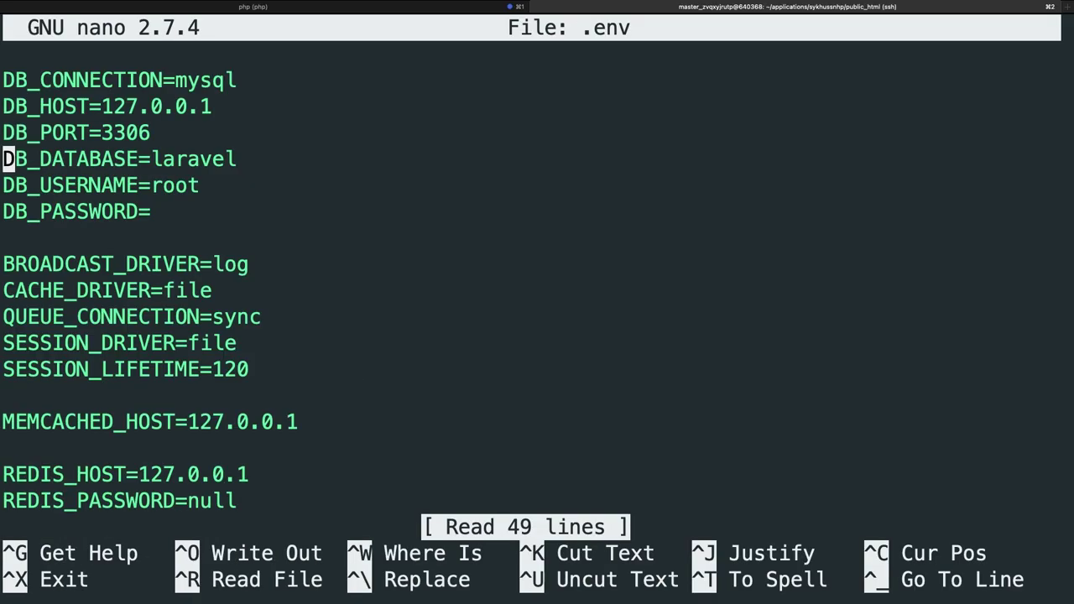
key(Right)
key(Right)
key(Right)
key(Right)
key(Right)
key(Right)
key(Right)
key(Right)
key(Right)
key(Right)
key(Right)
key(Right)
key(Right)
key(Right)
key(Right)
key(Right)
key(Right)
key(Right)
key(Right)
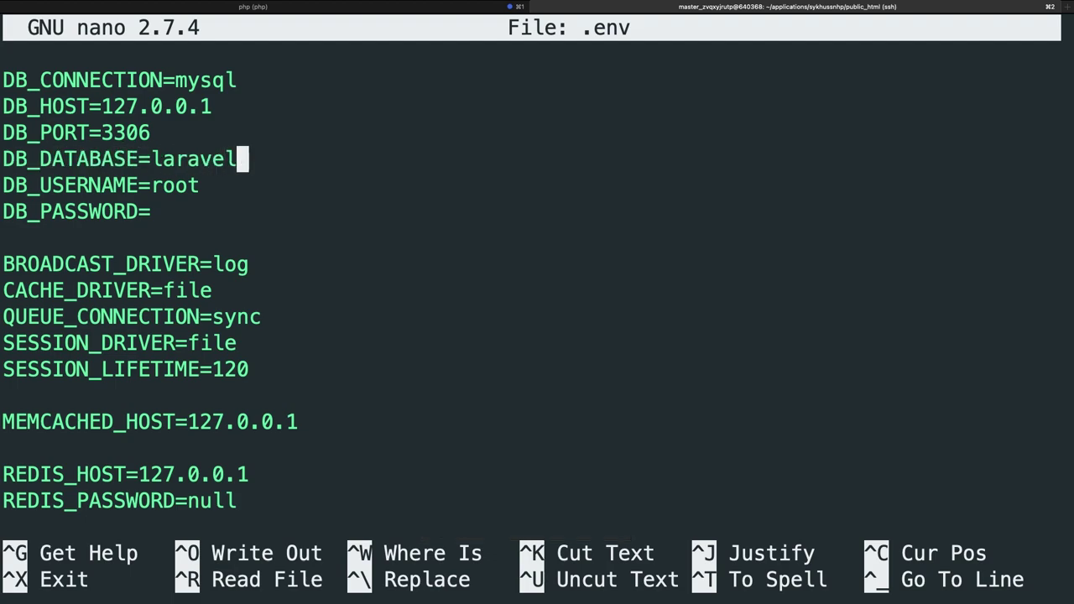
key(BackSpace)
key(BackSpace)
key(BackSpace)
key(BackSpace)
key(BackSpace)
key(BackSpace)
key(BackSpace)
text(sykhussnhp)
key(Down)
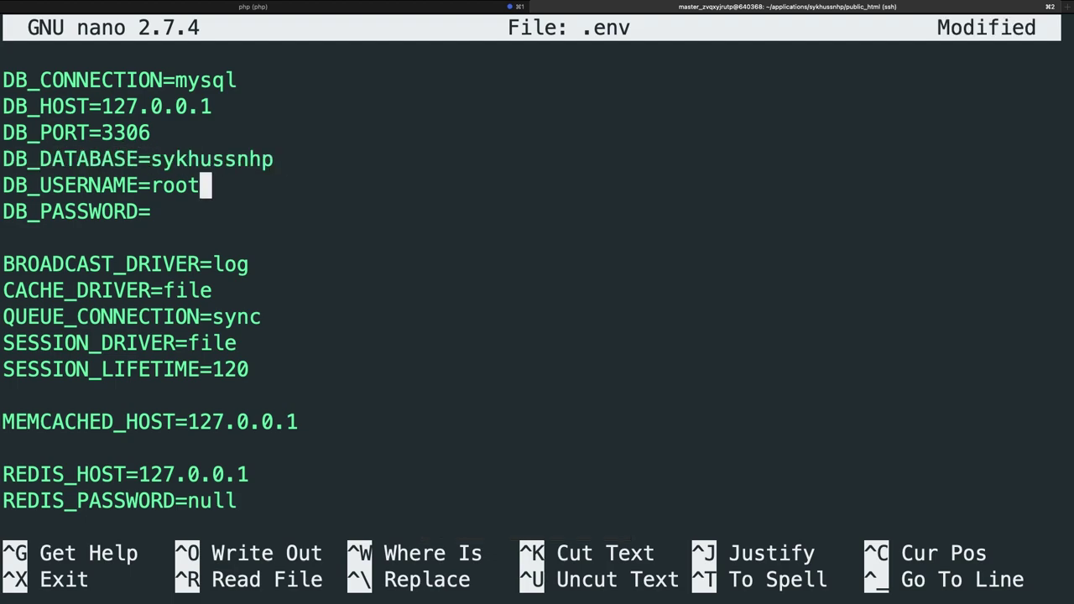
key(BackSpace)
key(BackSpace)
key(BackSpace)
key(BackSpace)
text(sykhussnhp)
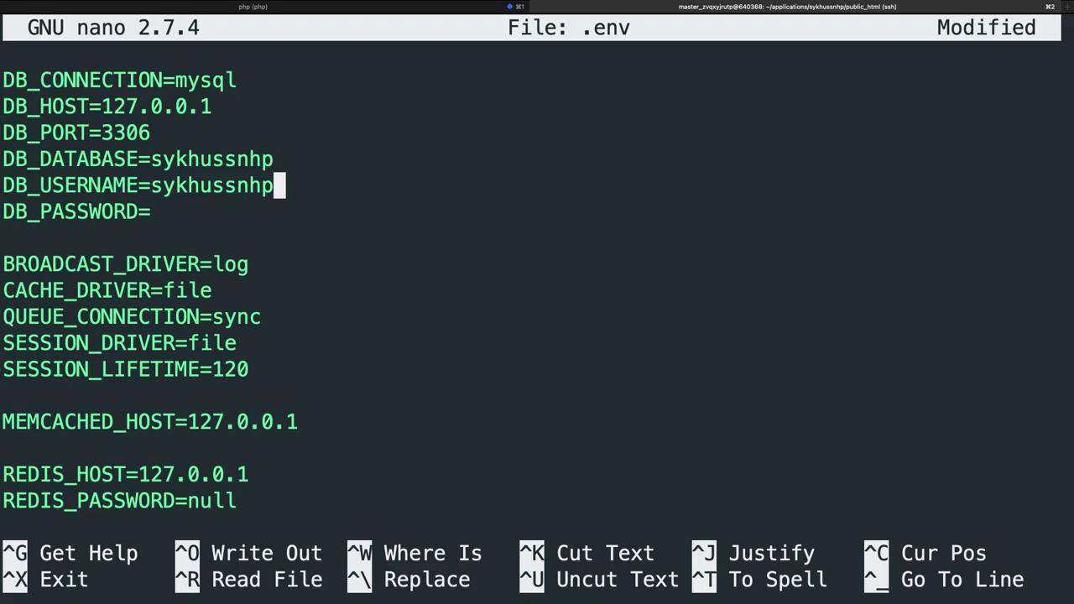
Step: Paste the Cloudways MySQL password into DB_PASSWORD and save .env
key(super+Tab)
click(398, 415)
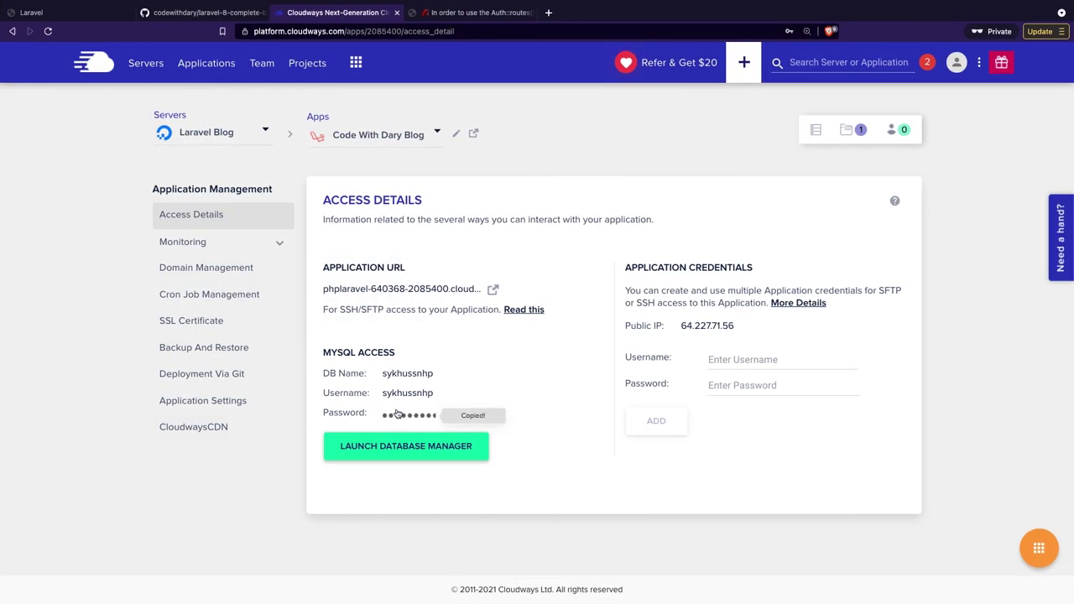
key(super+Tab)
key(Down)
key(super+v)
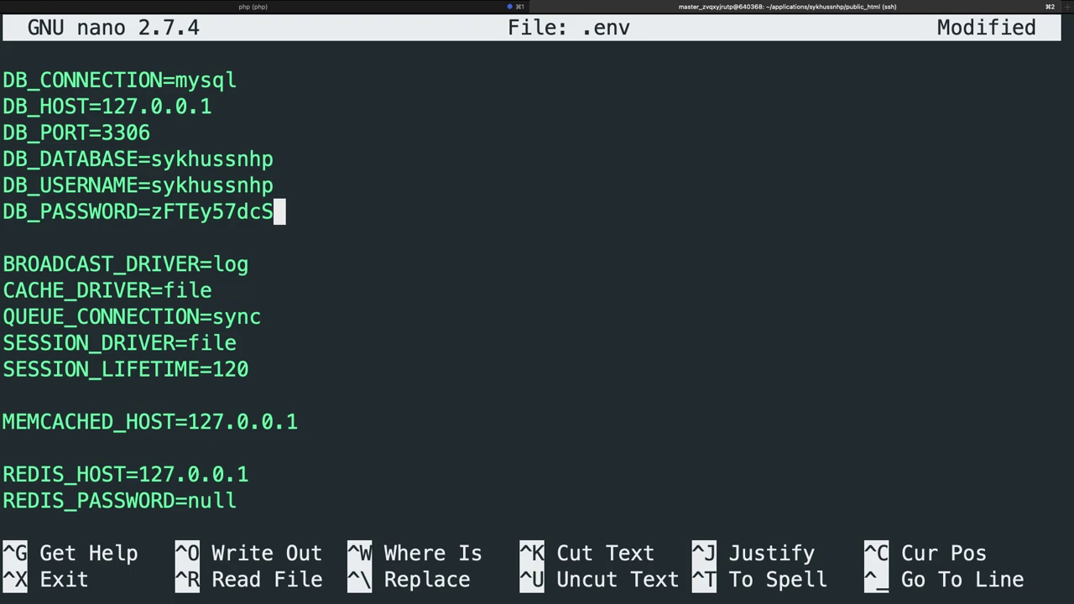
key(ctrl+x)
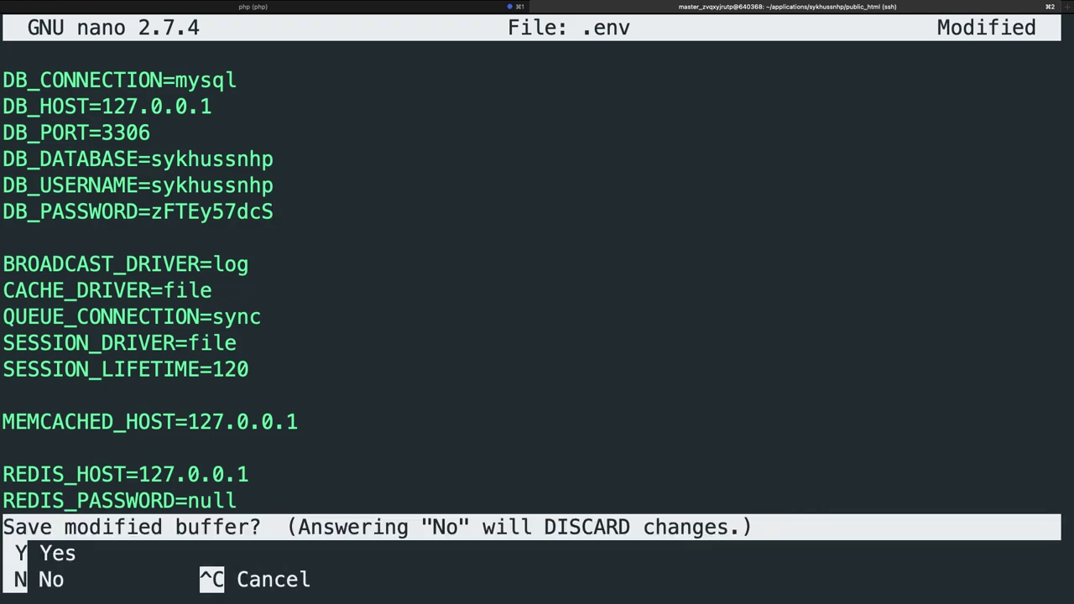
key(y)
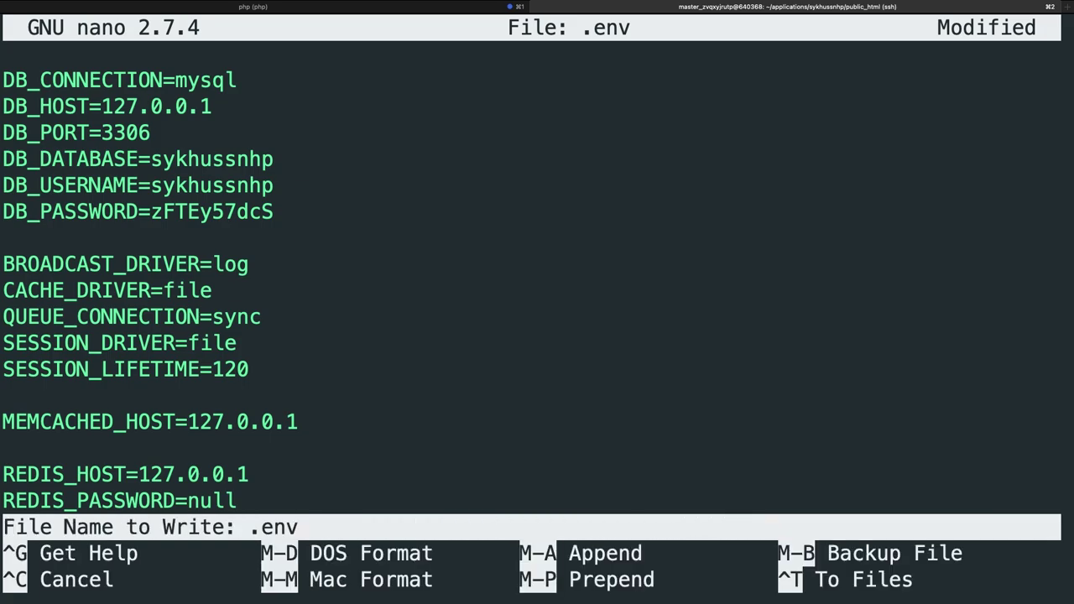
key(Return)
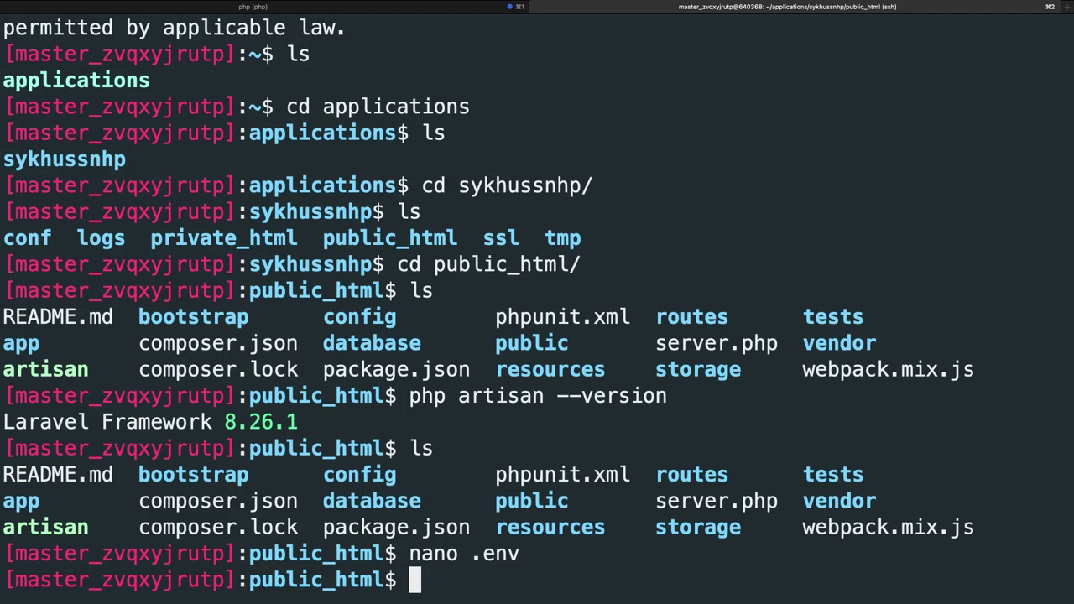
Step: Run composer install and php artisan migrate, creating users, password_resets, failed_jobs and posts tables
text(composer instal)
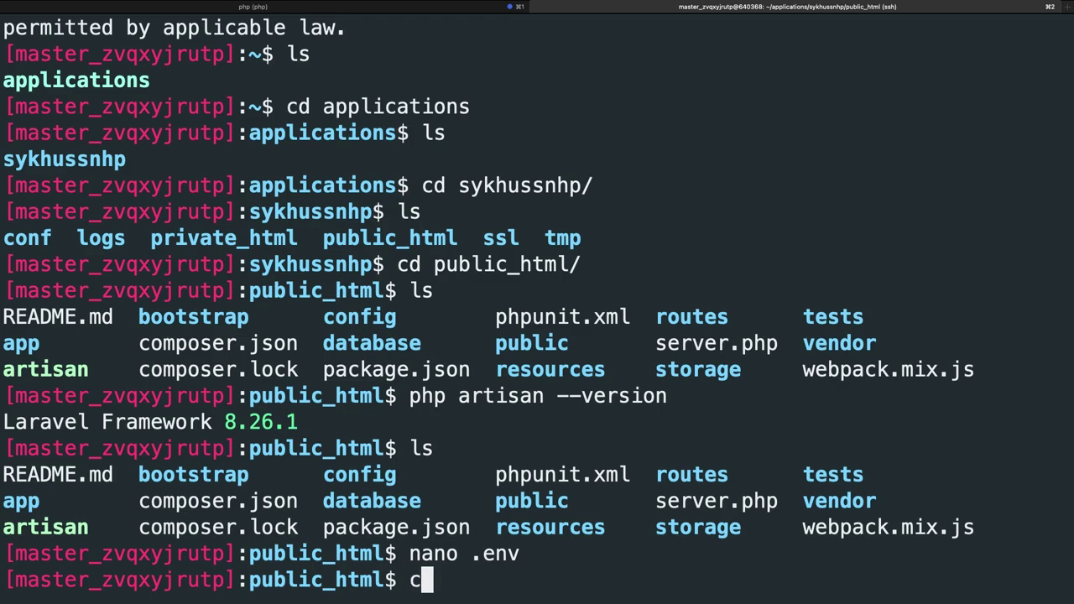
text(l)
key(Return)
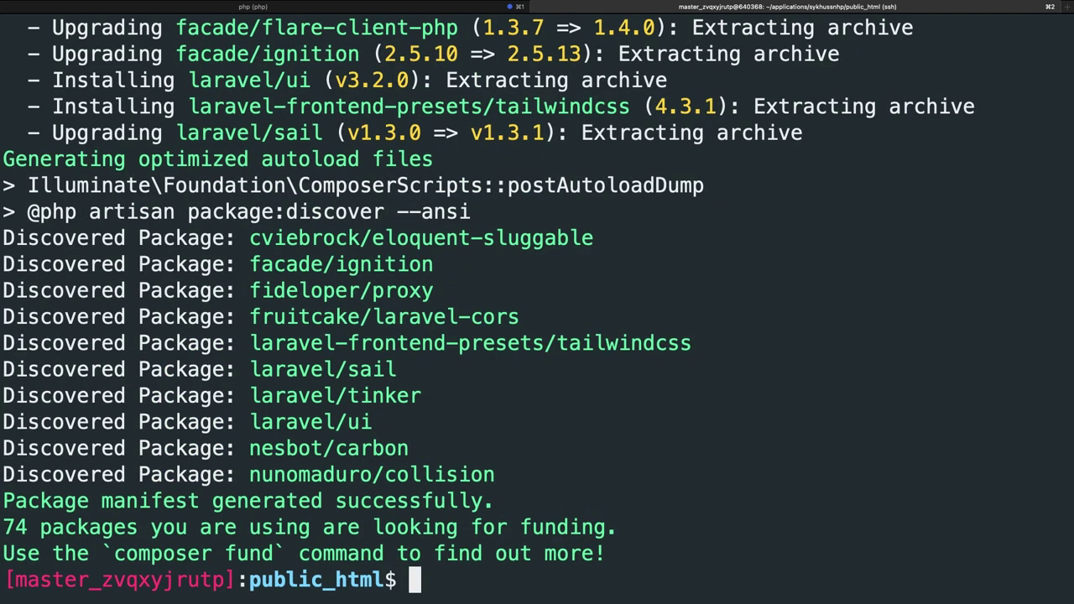
text(php a)
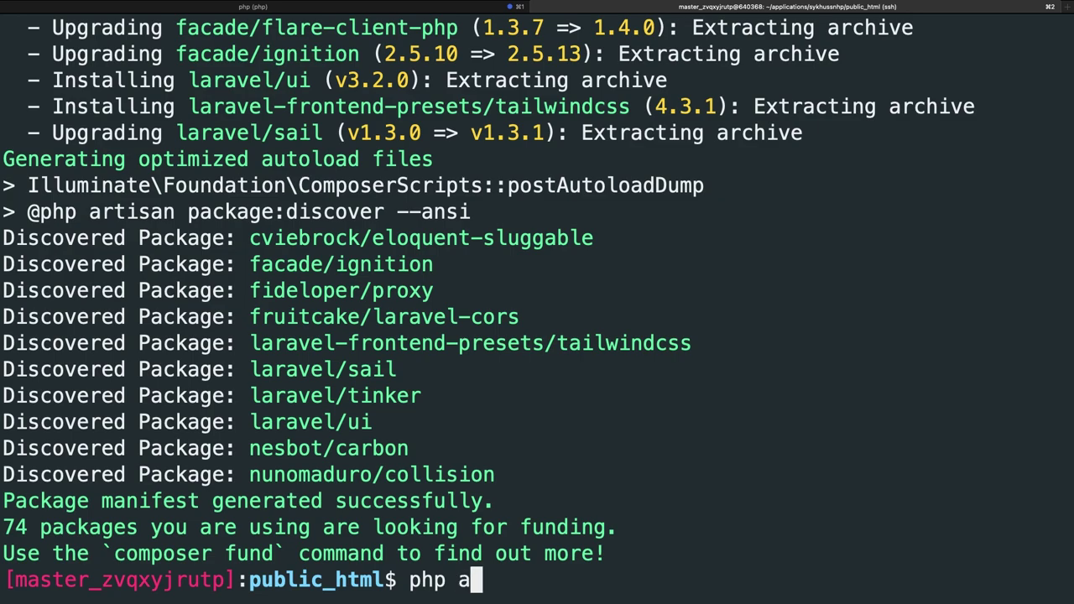
text(rtisan migrate)
key(Return)
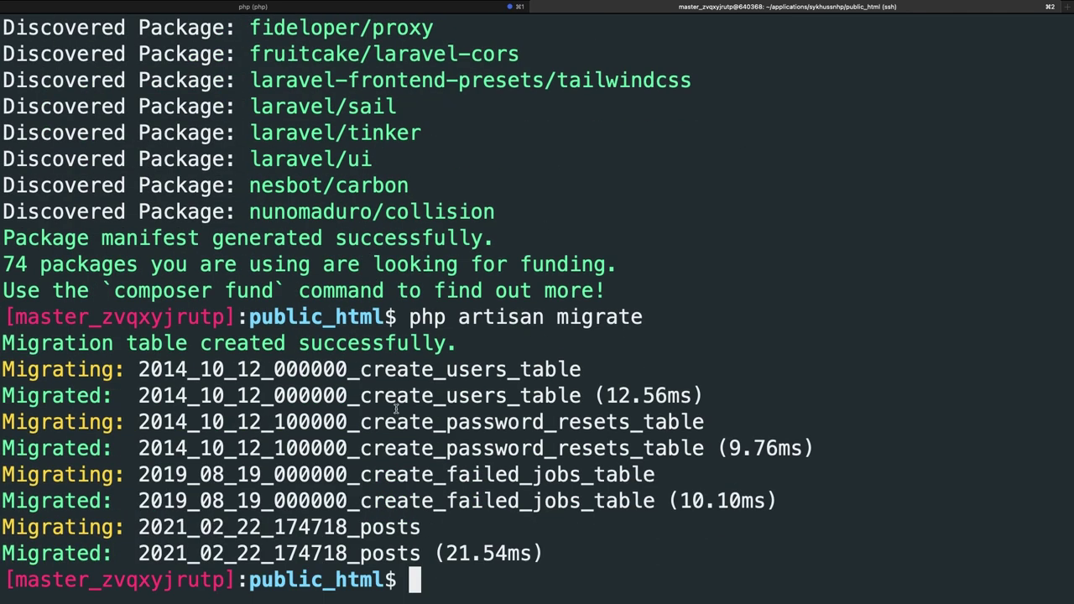
drag(214, 344, 460, 344)
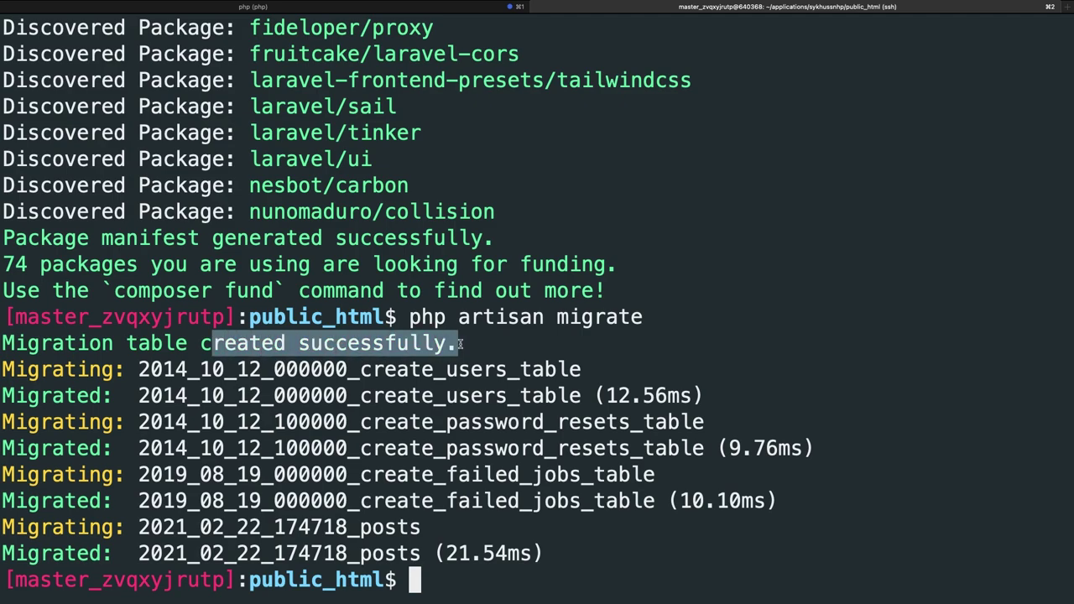
click(460, 344)
key(super+Tab)
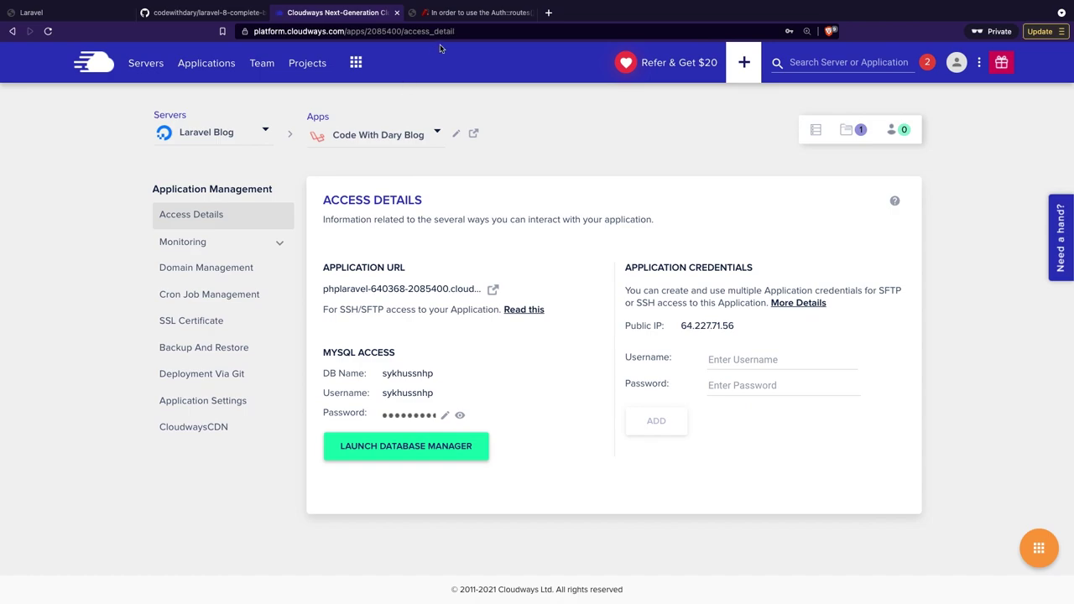
Step: Reload the deployed blog and open its registration page
click(451, 19)
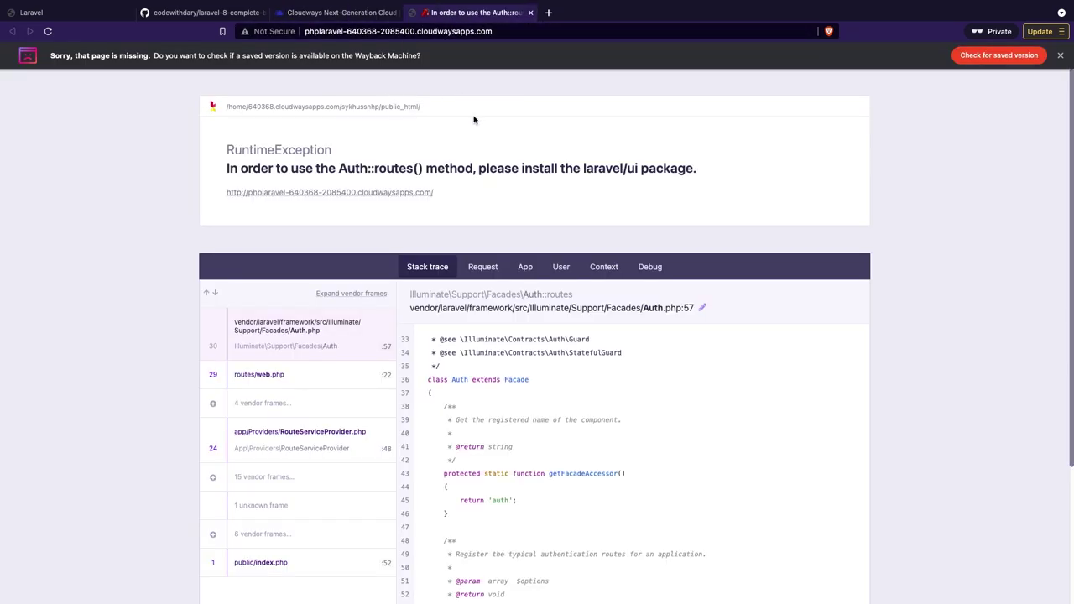
key(super+r)
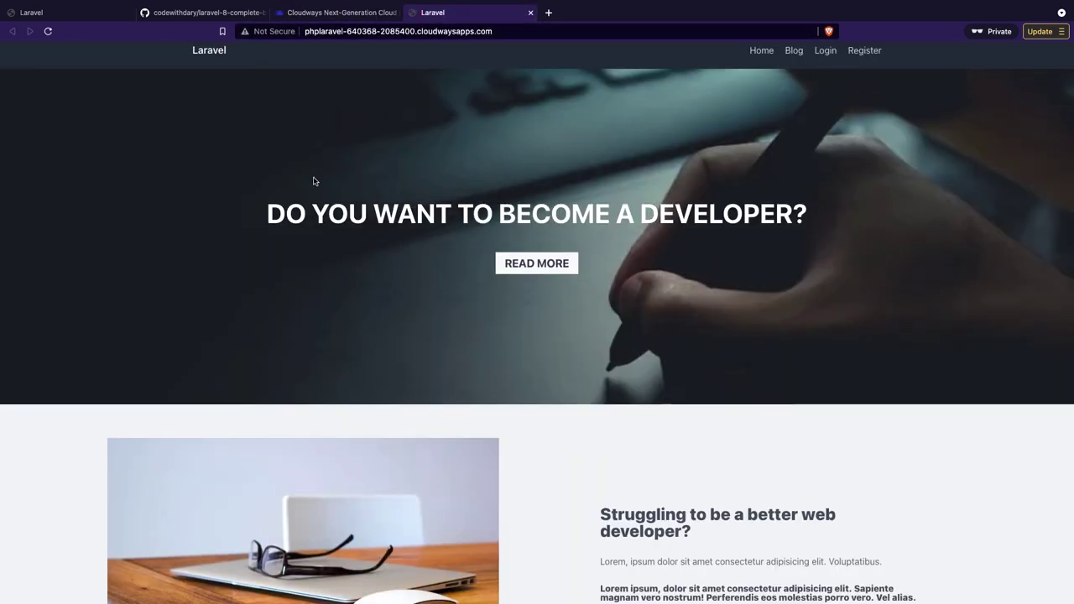
scroll(691, 244, up, 1)
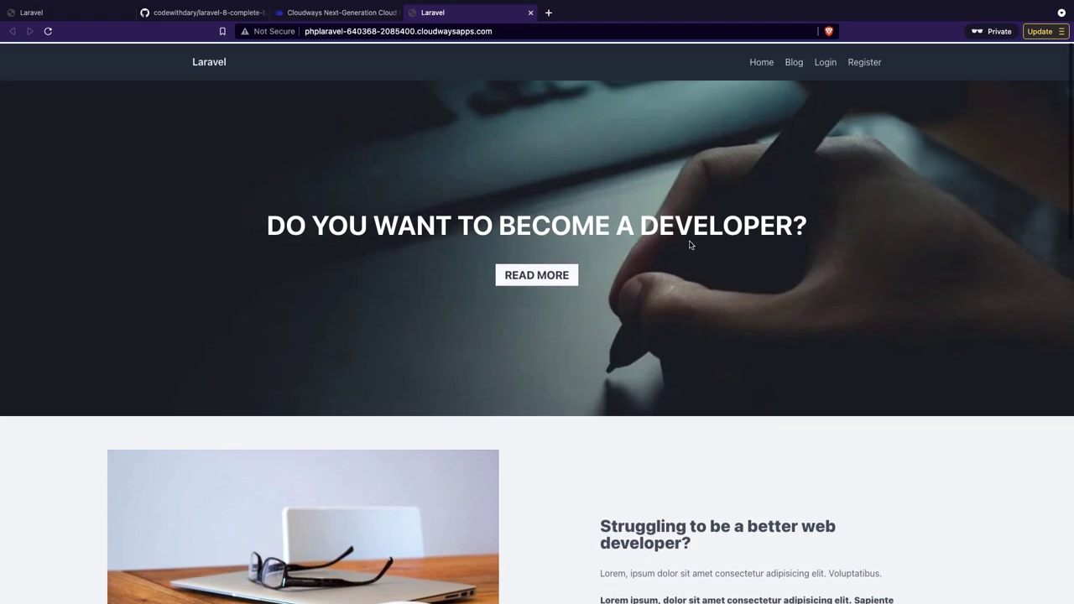
click(865, 62)
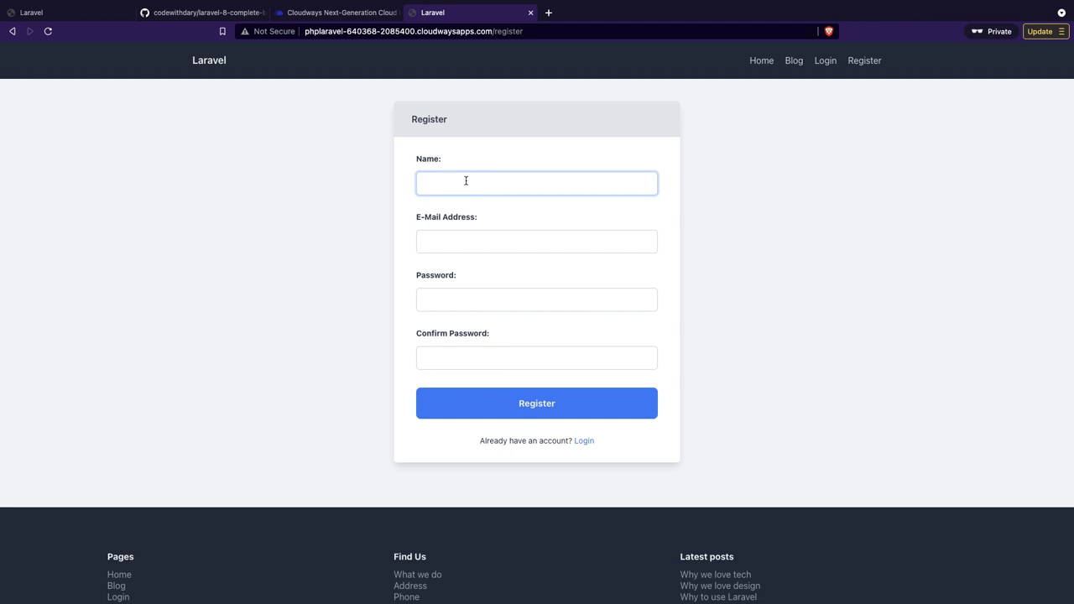
Step: Register with the user's name, e-mail address and a matching password
text(Code With Dary)
key(Tab)
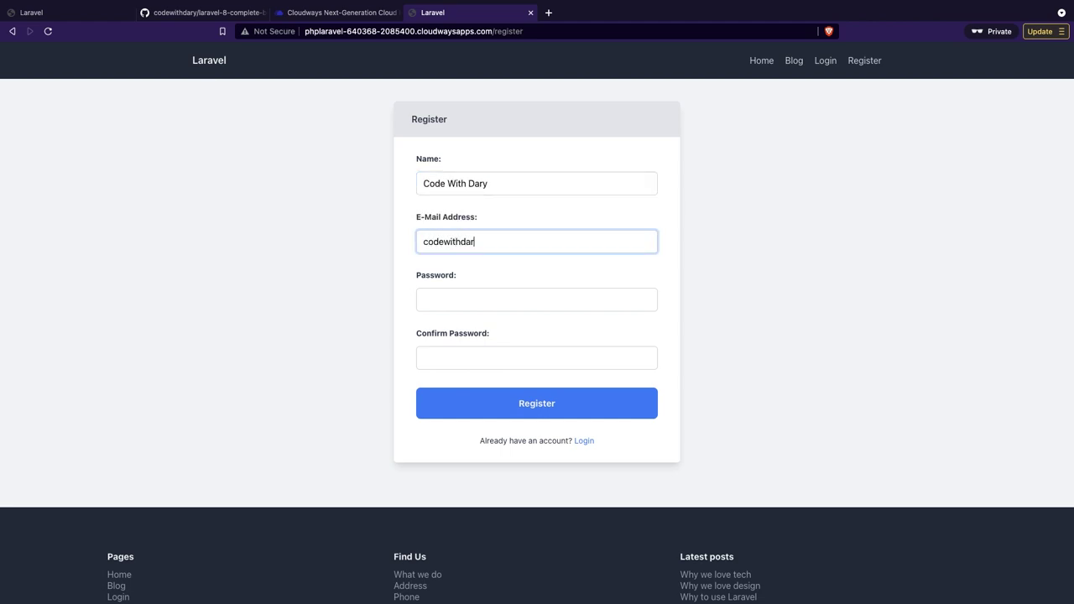
key(Tab)
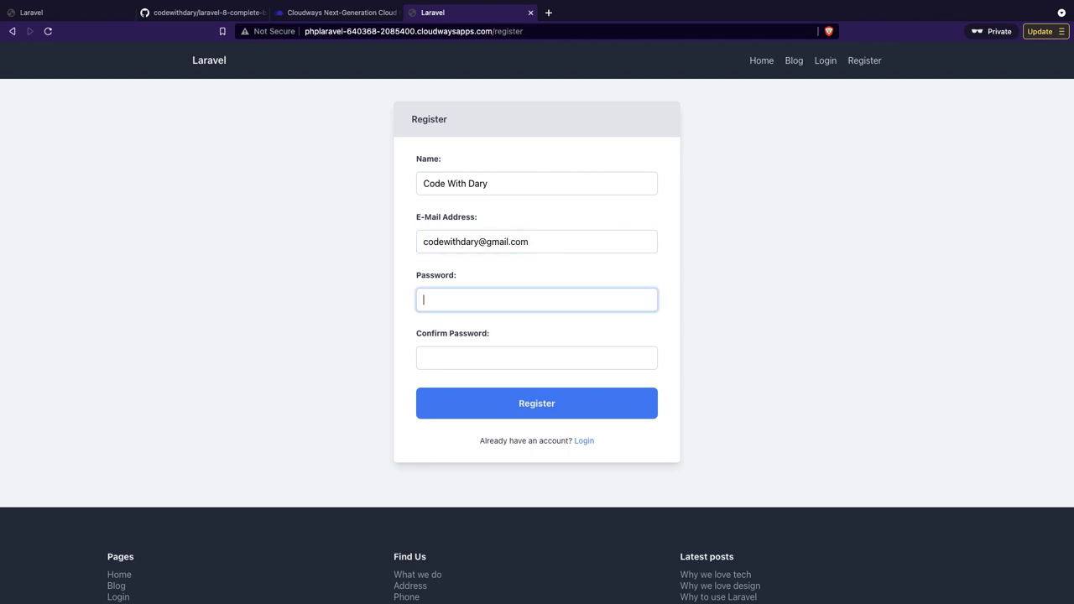
text(•••••••••••••)
key(Tab)
text(••••••••••••)
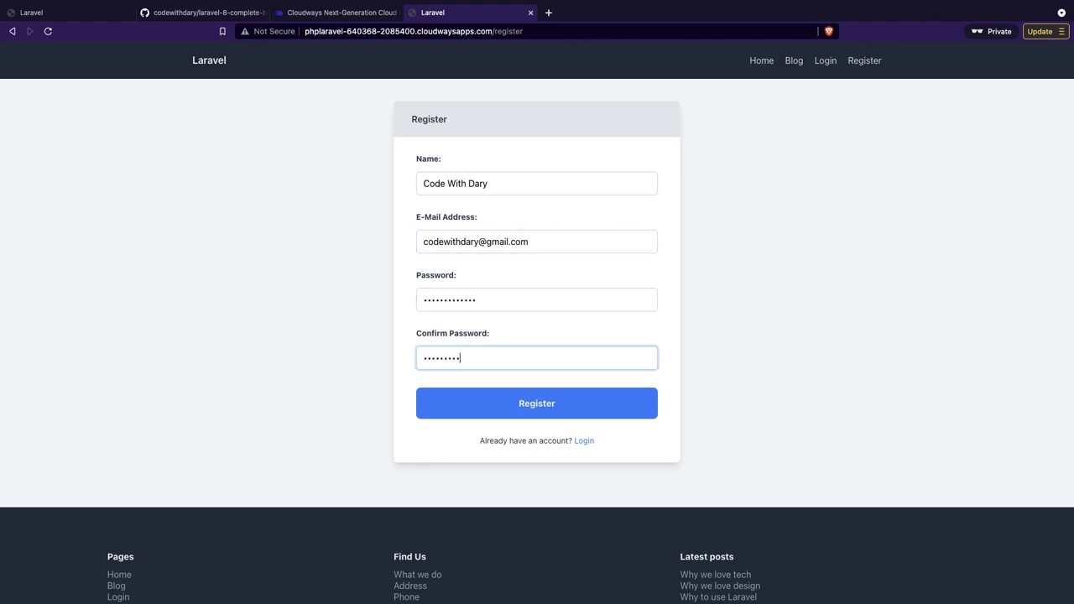
click(541, 402)
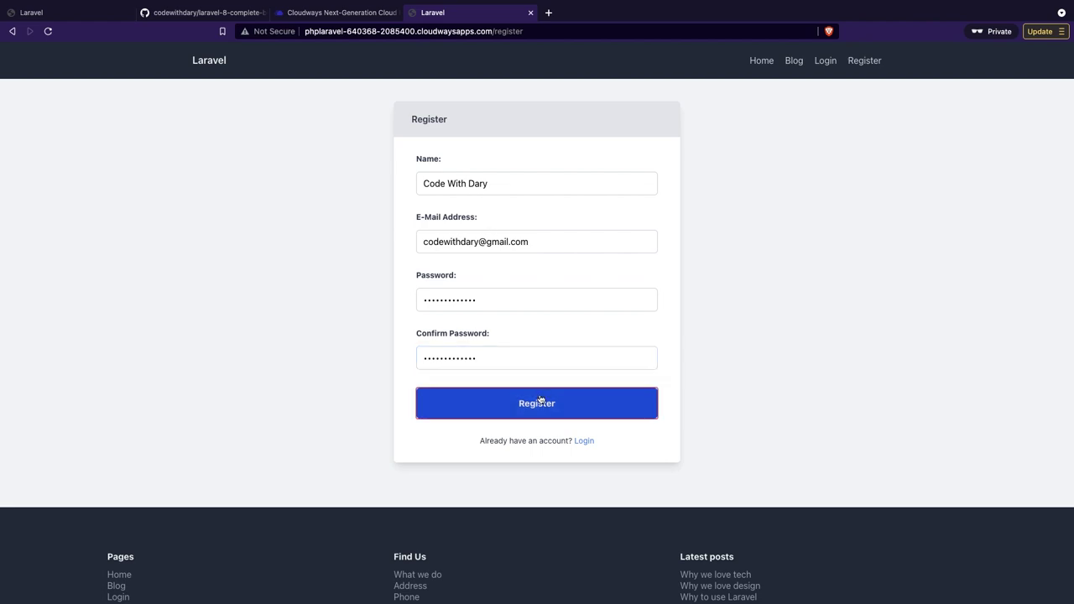
drag(781, 60, 853, 64)
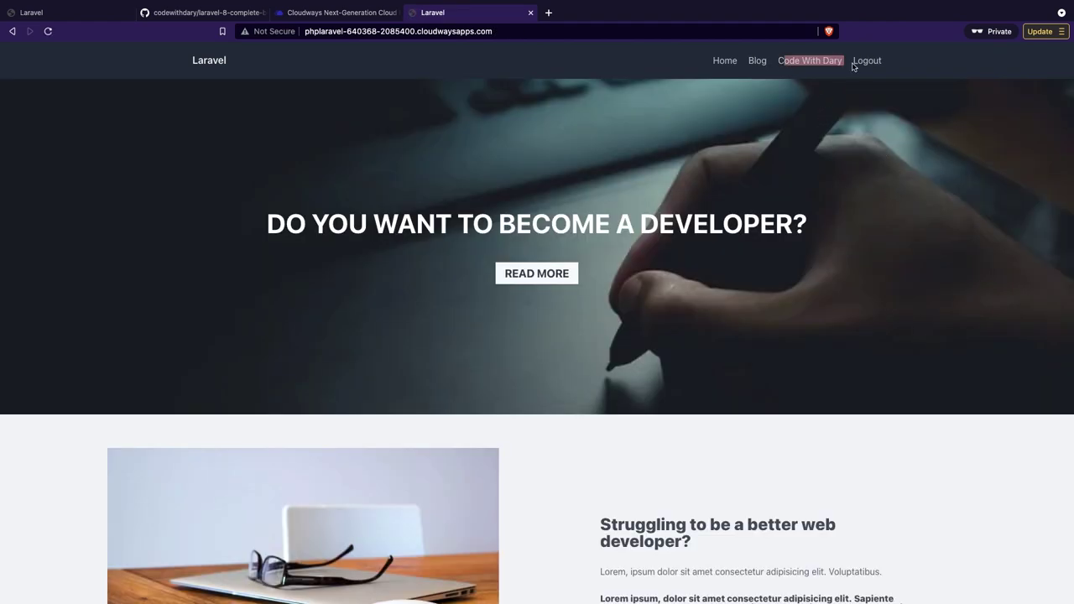
Step: Publish a post titled 'Cloudways' with description 'Cloudways' and the Cloudways-logo-1.jpeg image
click(760, 66)
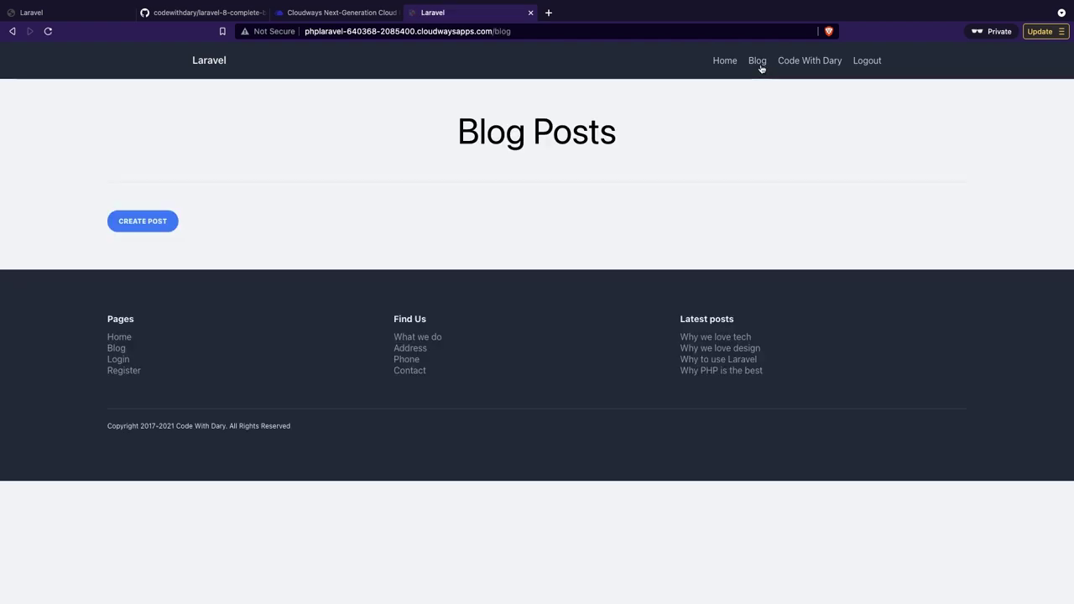
click(163, 222)
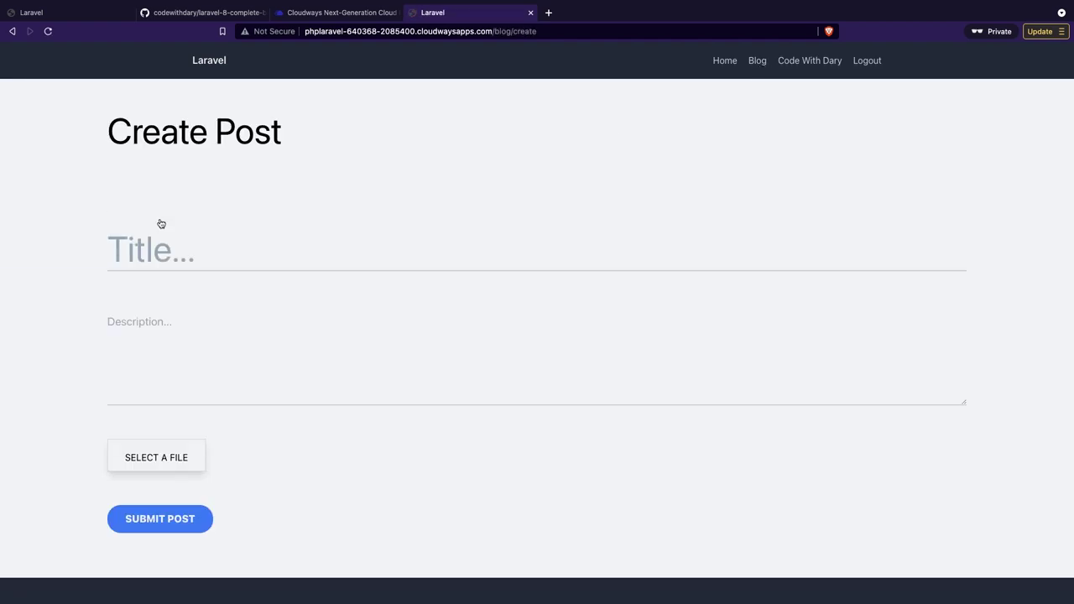
click(168, 241)
text(Clo)
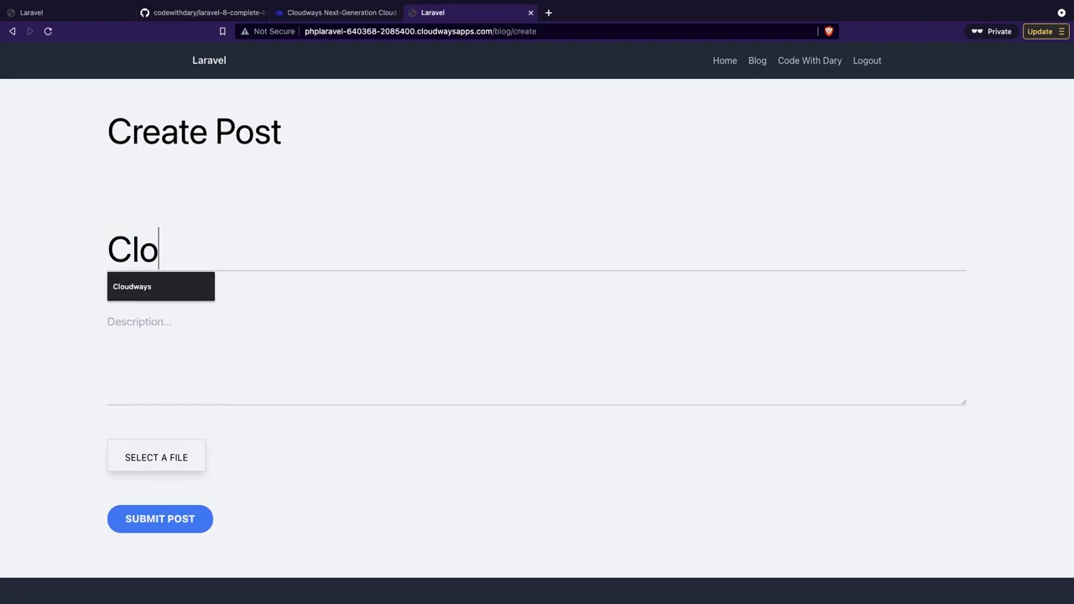
text(udways)
key(Tab)
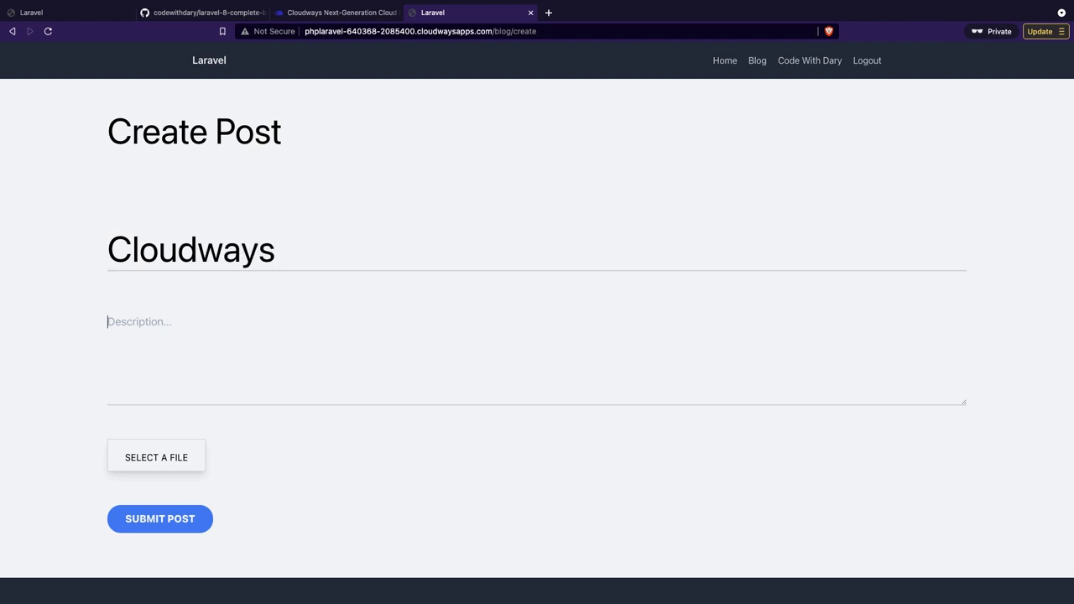
text(Cloudways)
click(144, 460)
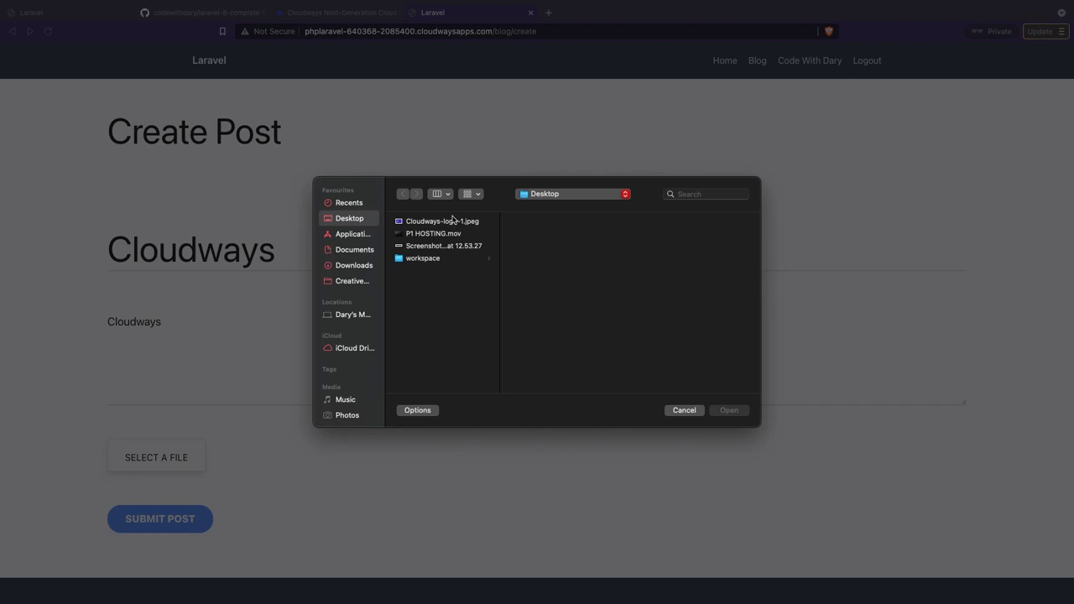
click(454, 221)
double_click(454, 221)
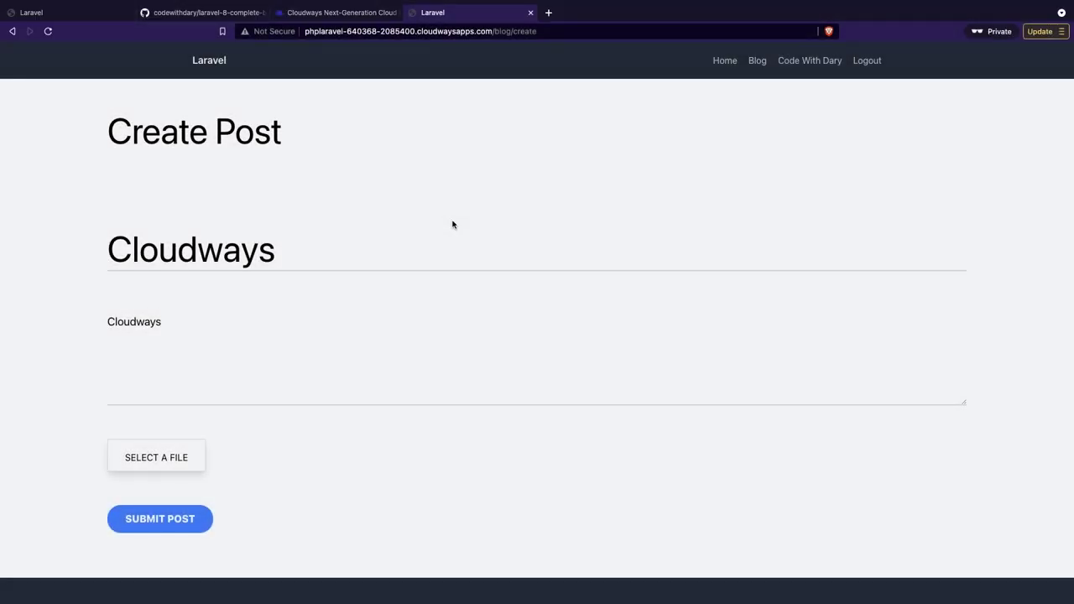
click(174, 521)
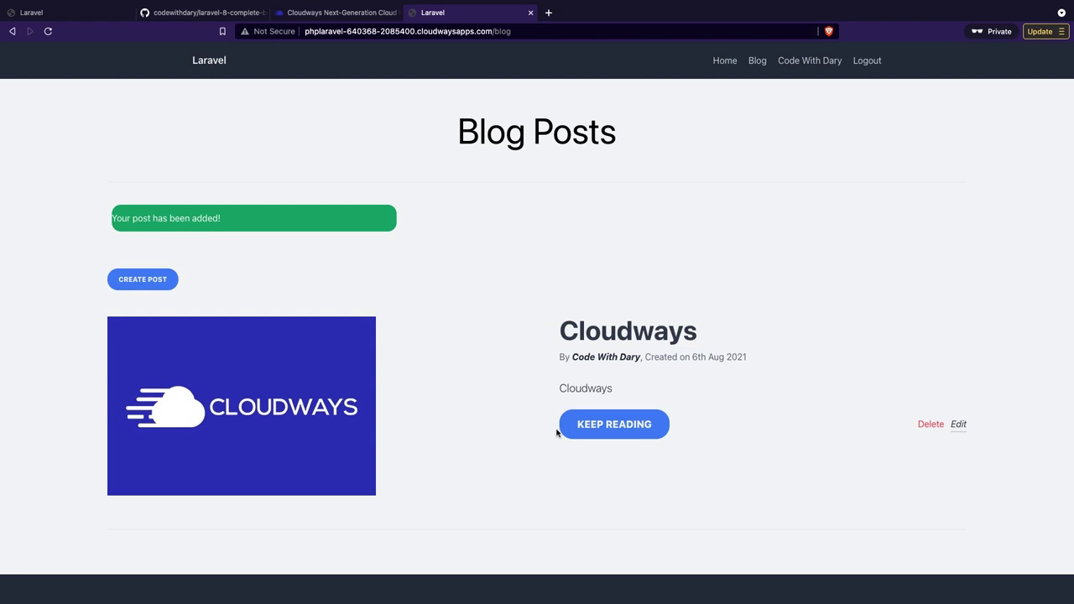
Step: Load codewithdary.com in a new tab and open its registration page
key(super+t)
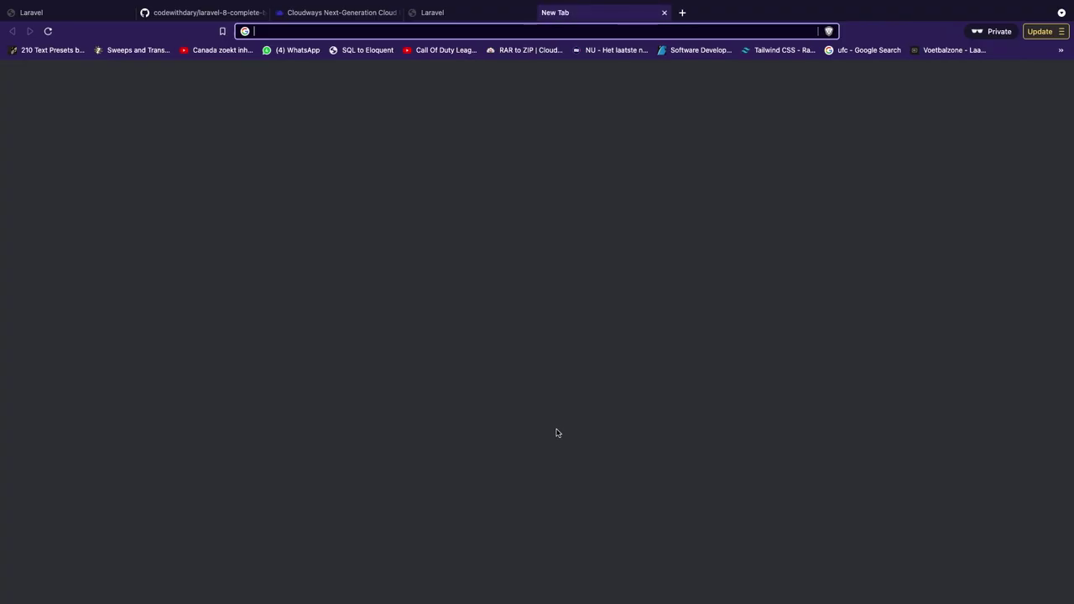
text(codewith)
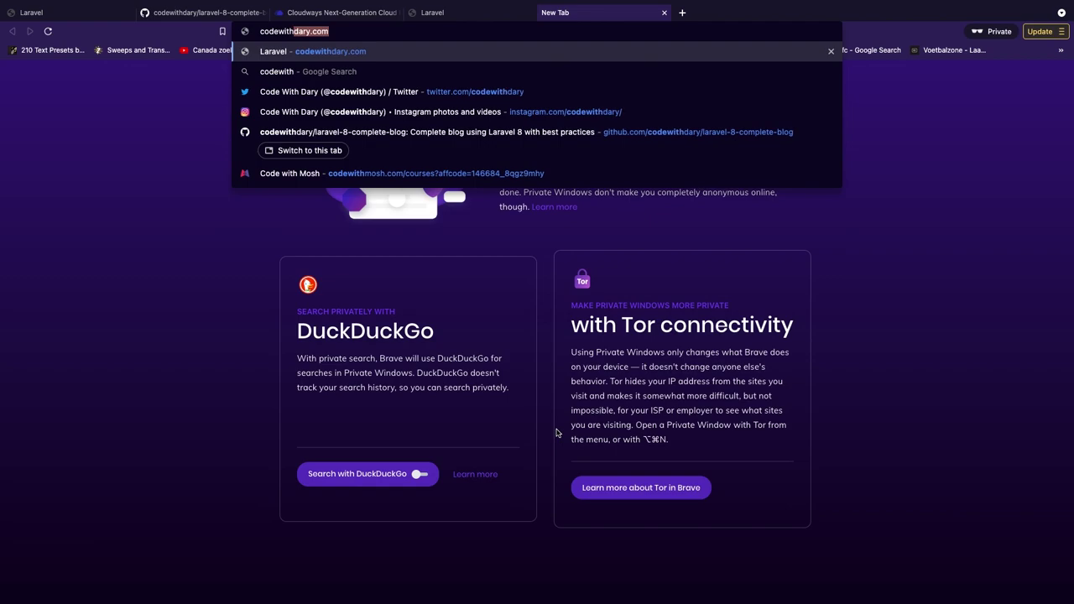
key(Return)
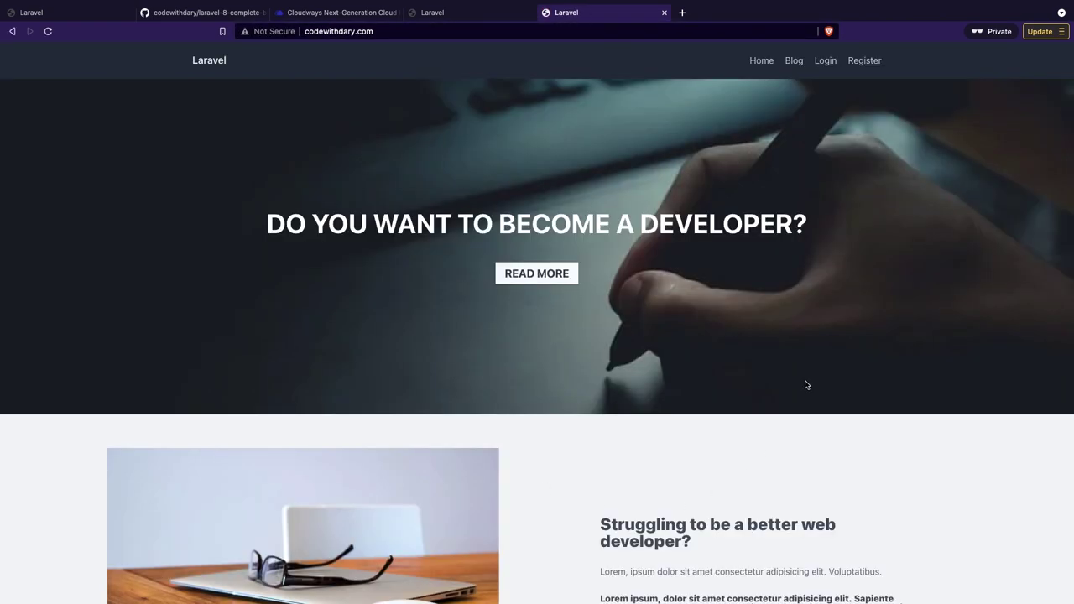
click(850, 66)
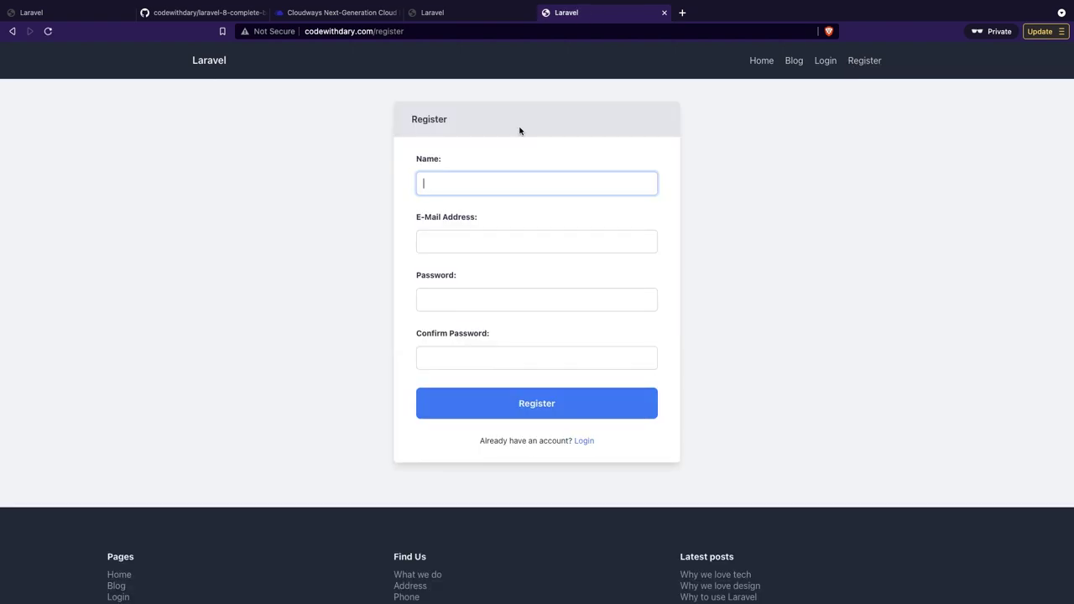
Step: Register with the user's name, e-mail address and a matching password
text(Code With Dary)
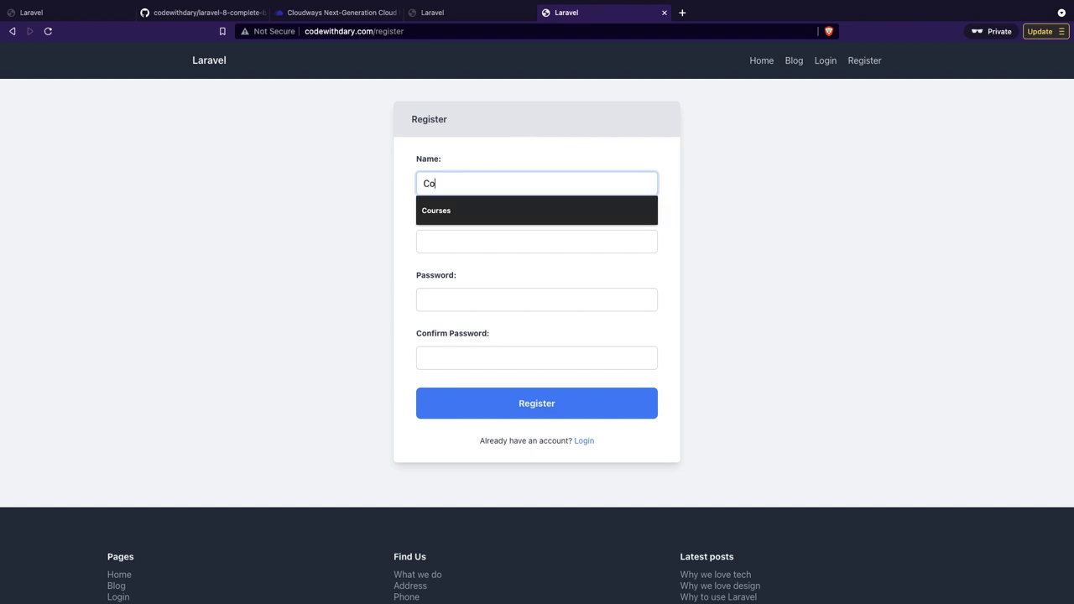
click(536, 242)
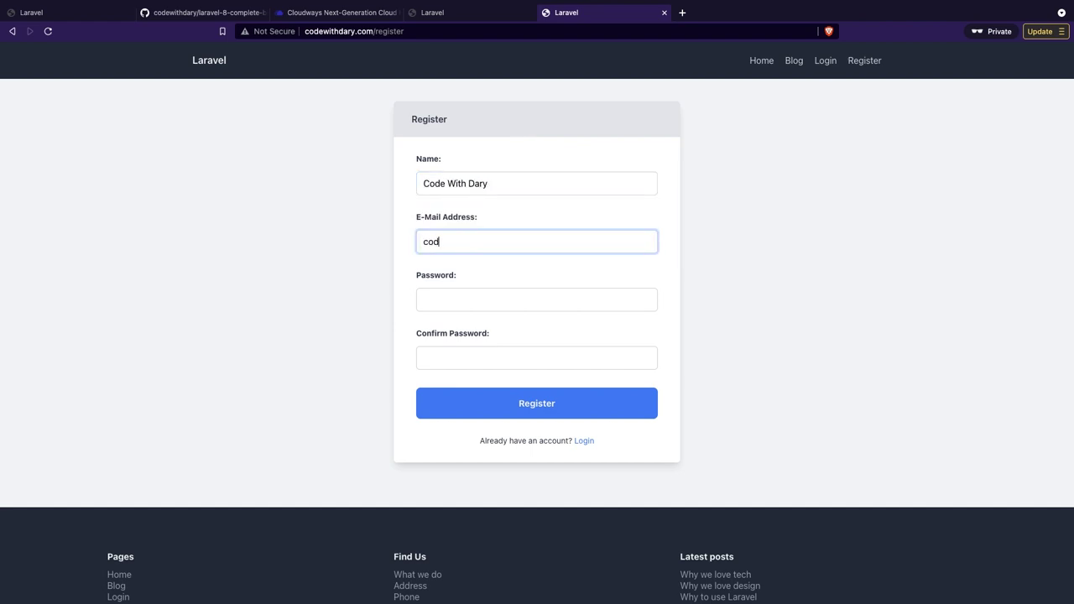
click(537, 299)
text(*************)
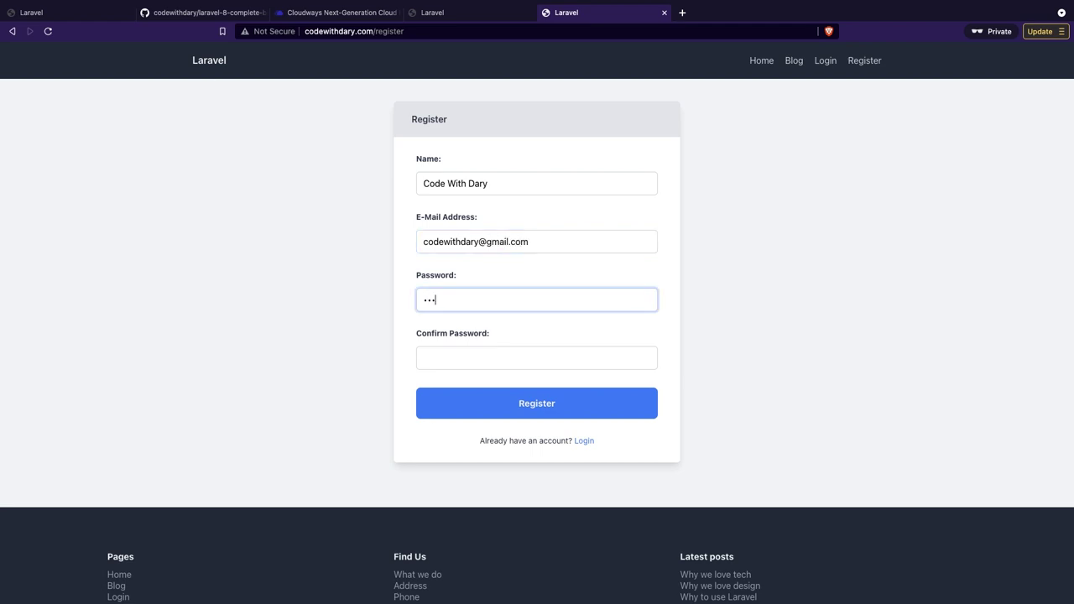
click(537, 357)
text(************)
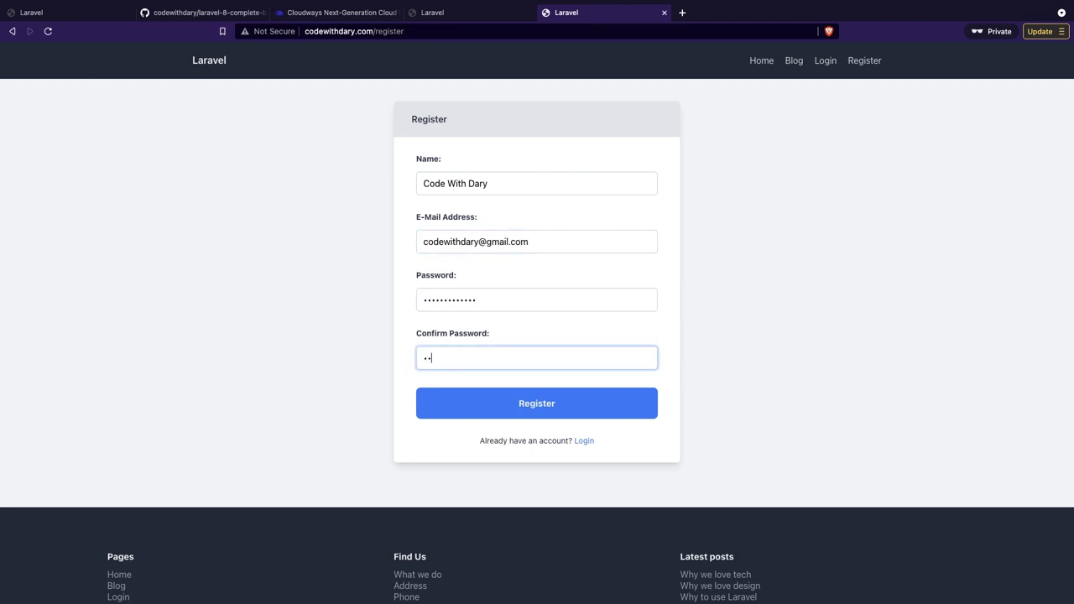
text(*)
click(541, 400)
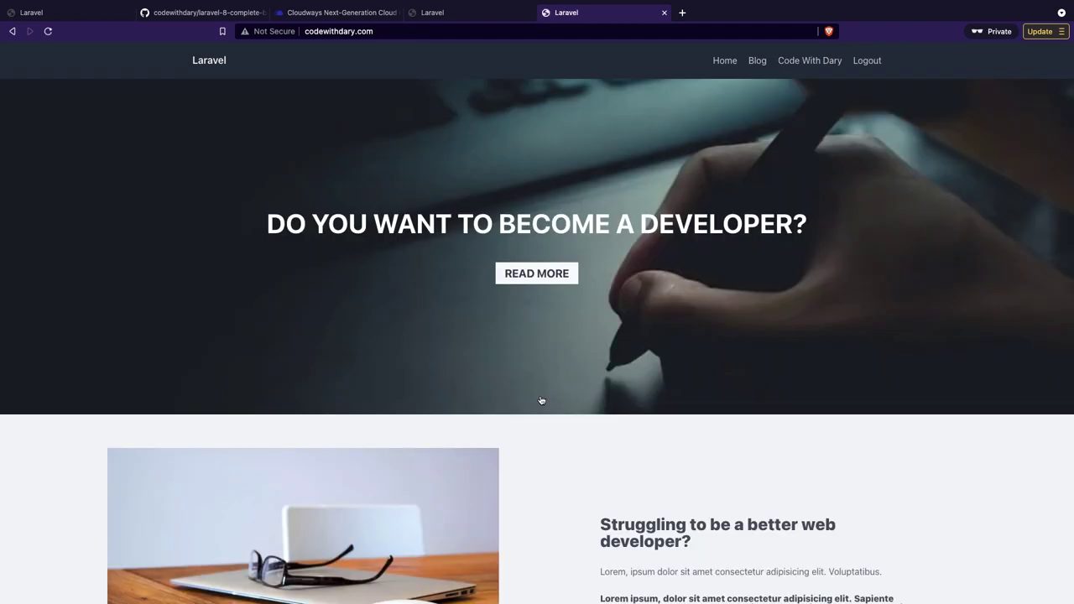
Step: Go to the codewithdary.com blog posts page and begin a new post
click(470, 12)
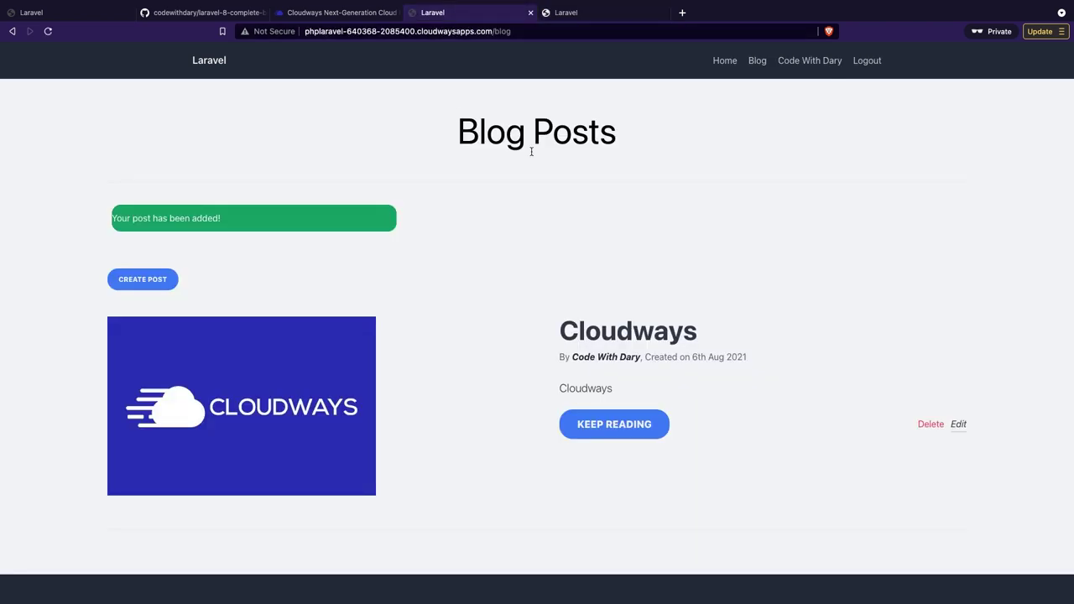
click(608, 16)
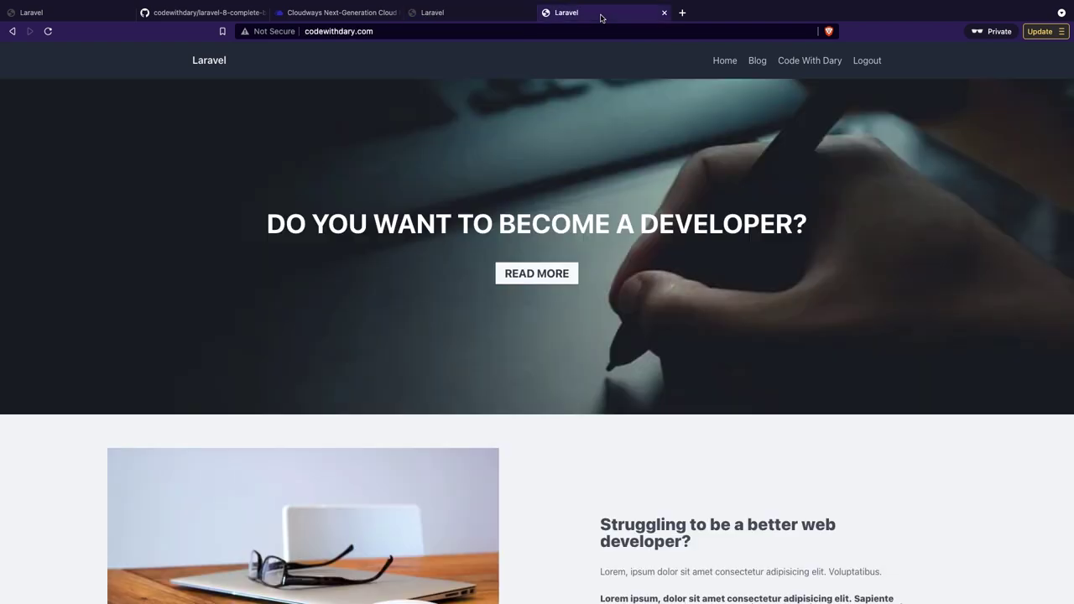
click(757, 64)
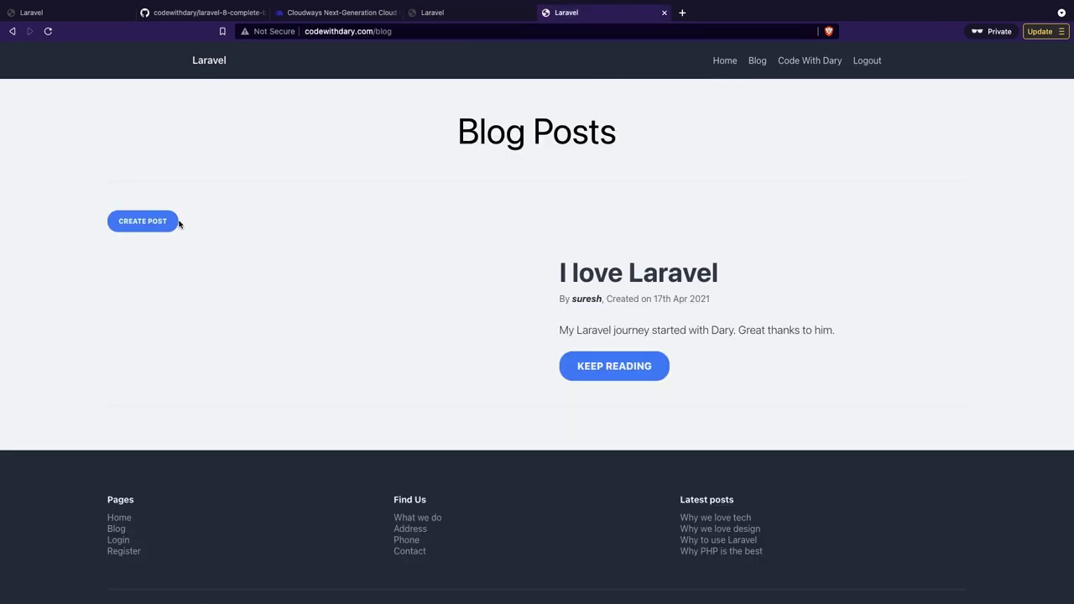
double_click(588, 300)
click(427, 305)
click(137, 220)
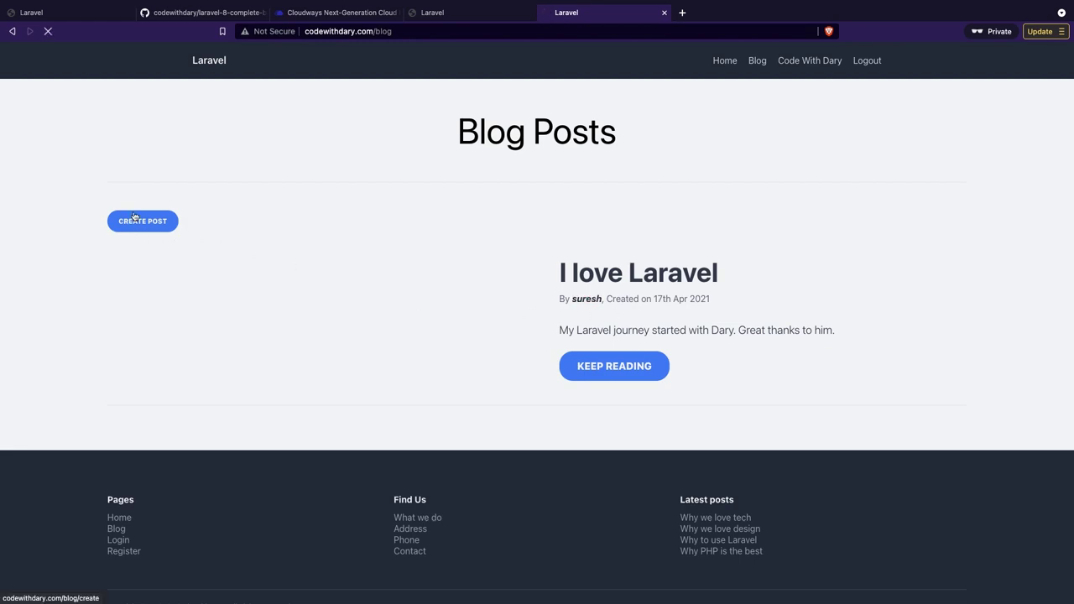
Step: Submit a post titled 'Cloudways' with description Cloudways and the Cloudways-logo-1.jpeg image
click(269, 248)
text(Cl)
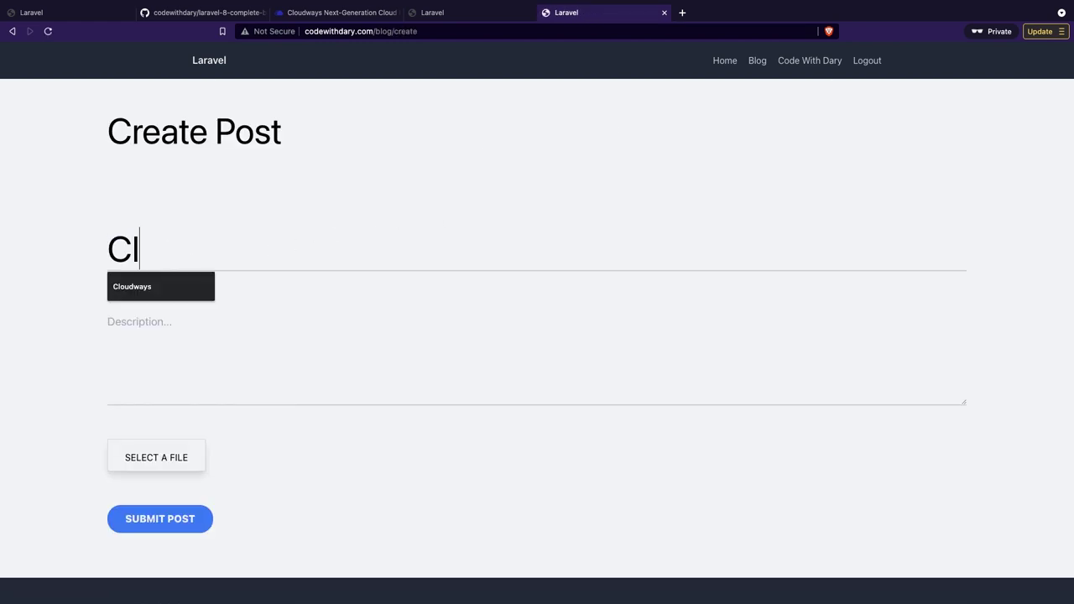
text(oudways)
key(Tab)
text(Cloudways)
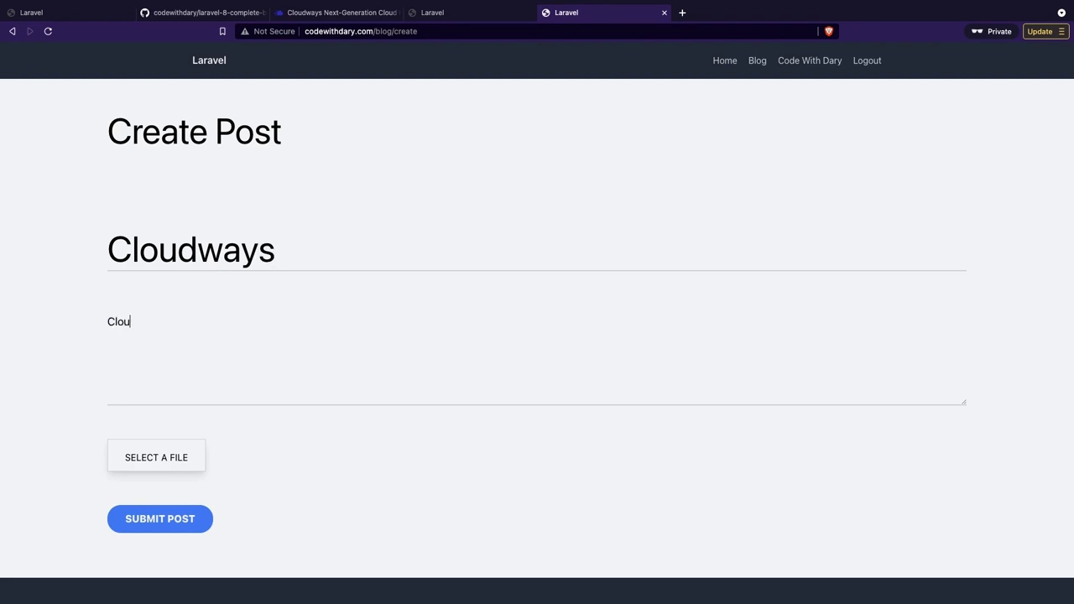
click(162, 459)
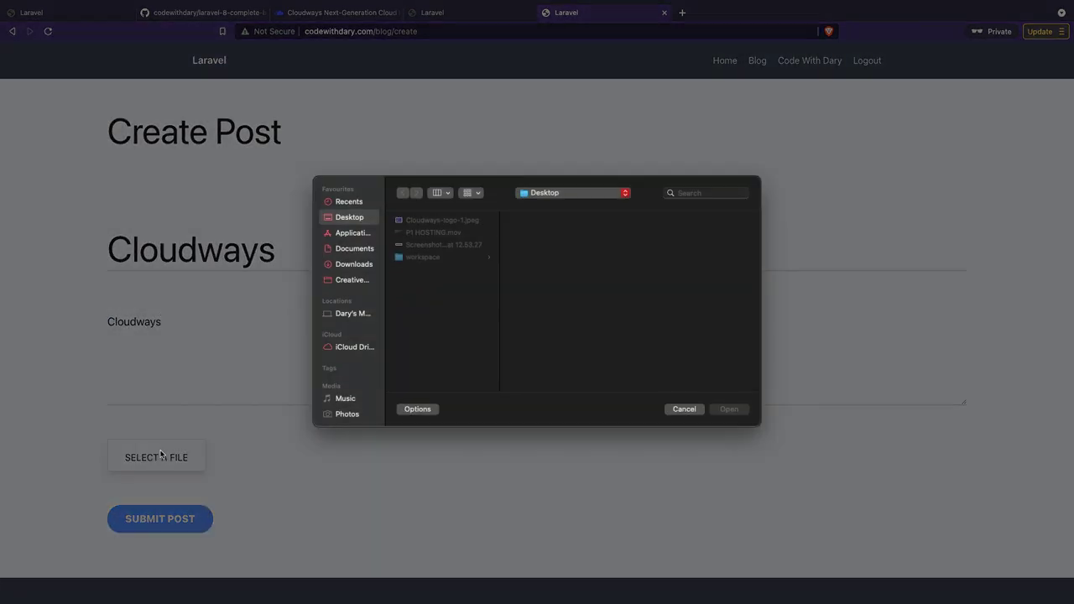
double_click(454, 221)
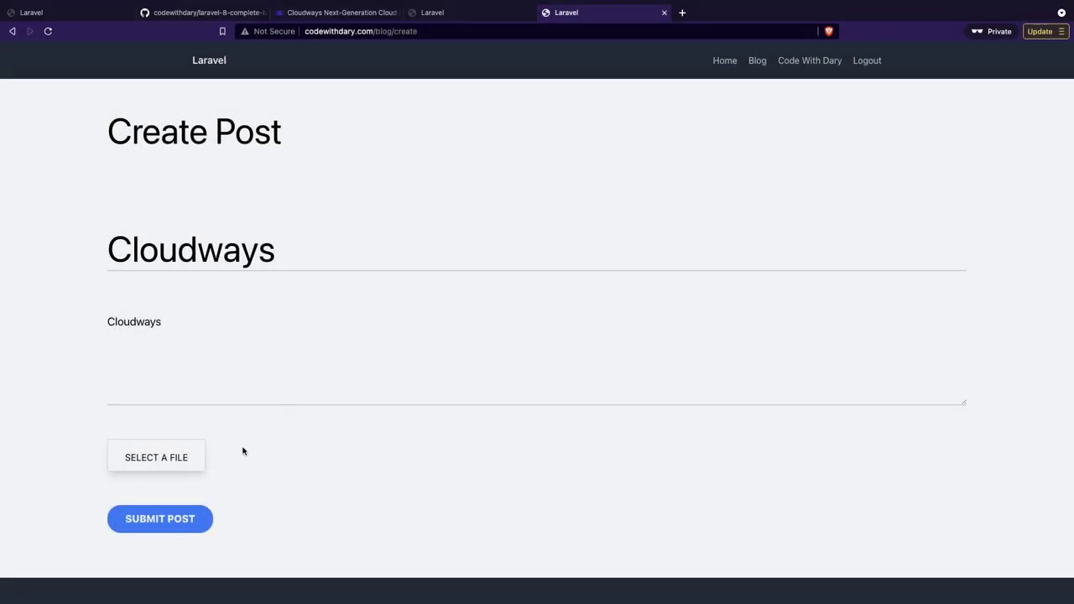
click(187, 516)
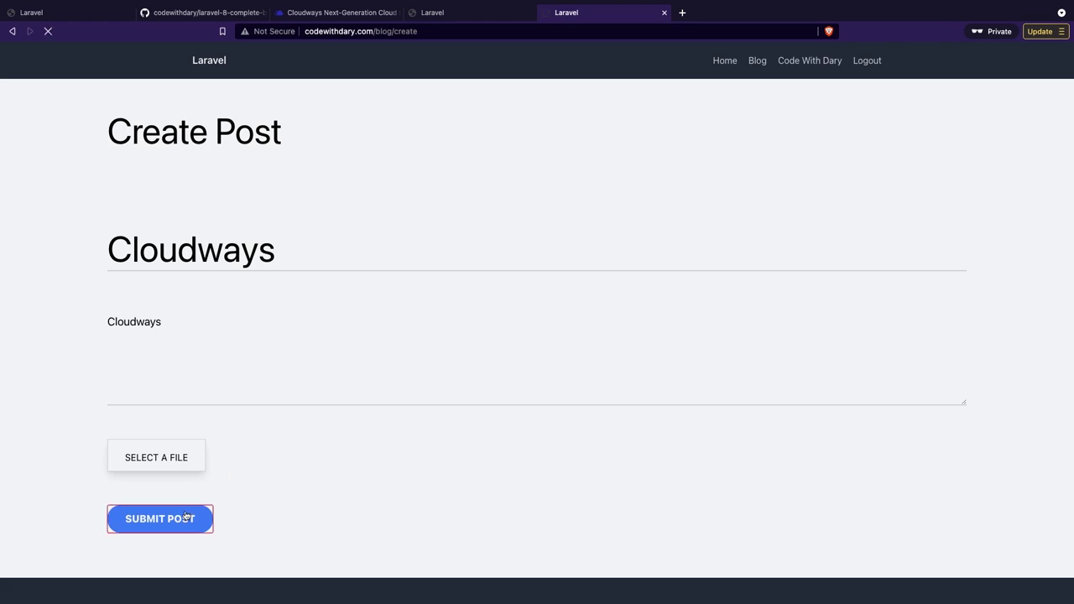